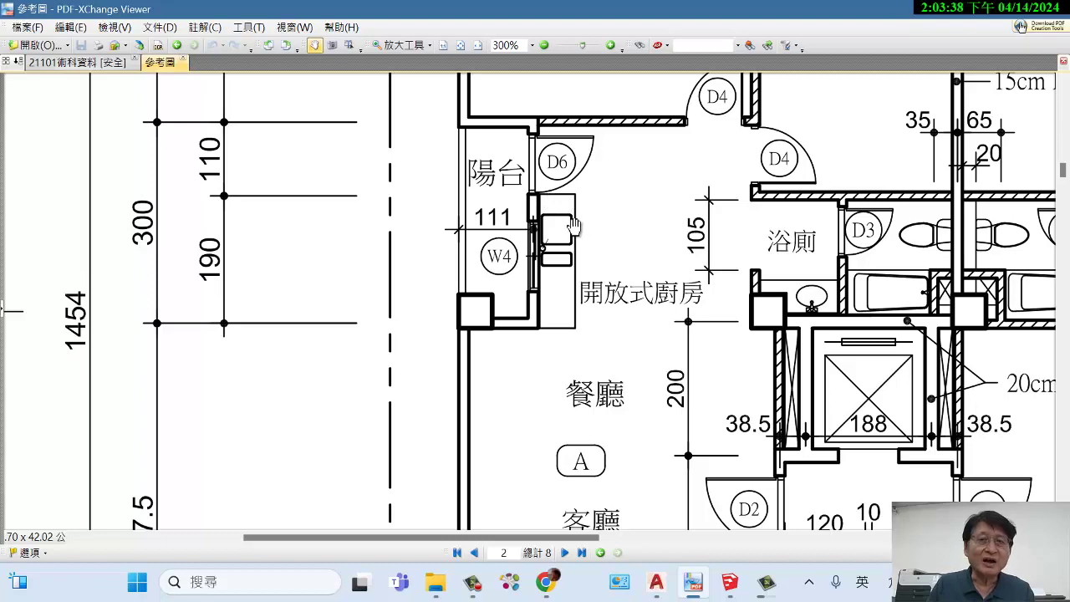
# Step: Examine the vertical dimensions beside the master bedroom and balcony in the reference plan PDF
pyautogui.moveTo(476, 163)
pyautogui.mouseDown()
pyautogui.moveTo(489, 451)
pyautogui.moveTo(492, 413)
pyautogui.moveTo(526, 457)
pyautogui.mouseUp()
pyautogui.scroll(1, 434, 230)
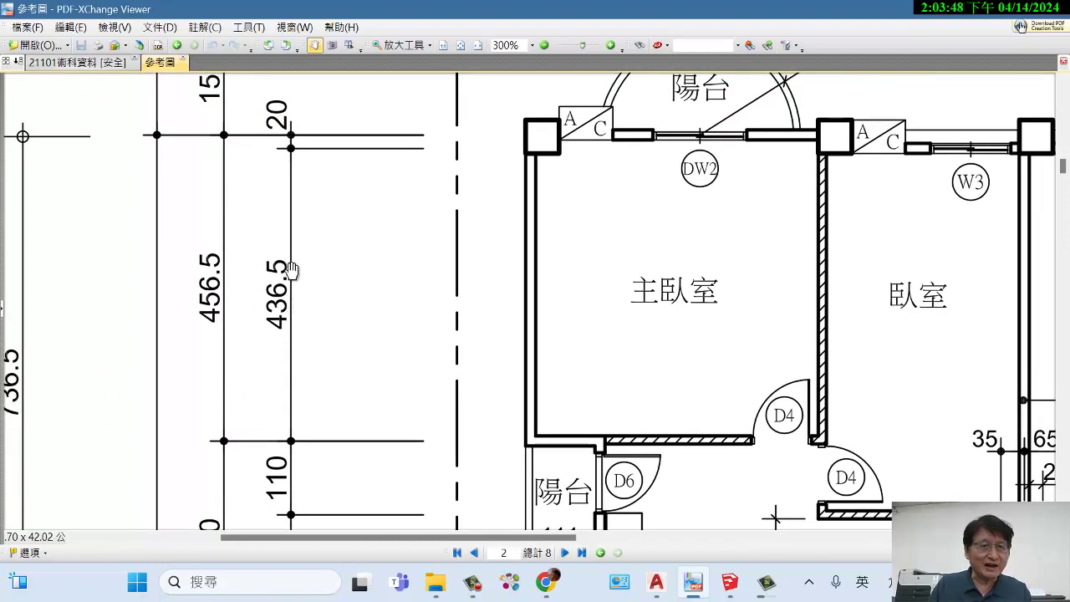
pyautogui.moveTo(359, 303); pyautogui.dragTo(357, 181)
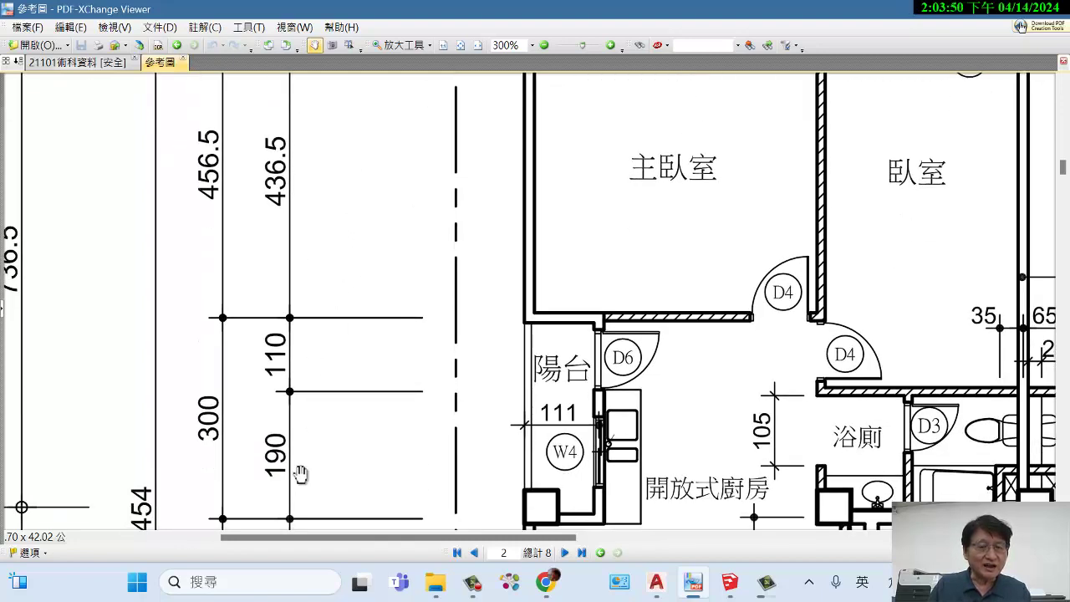
pyautogui.scroll(3, 350, 255)
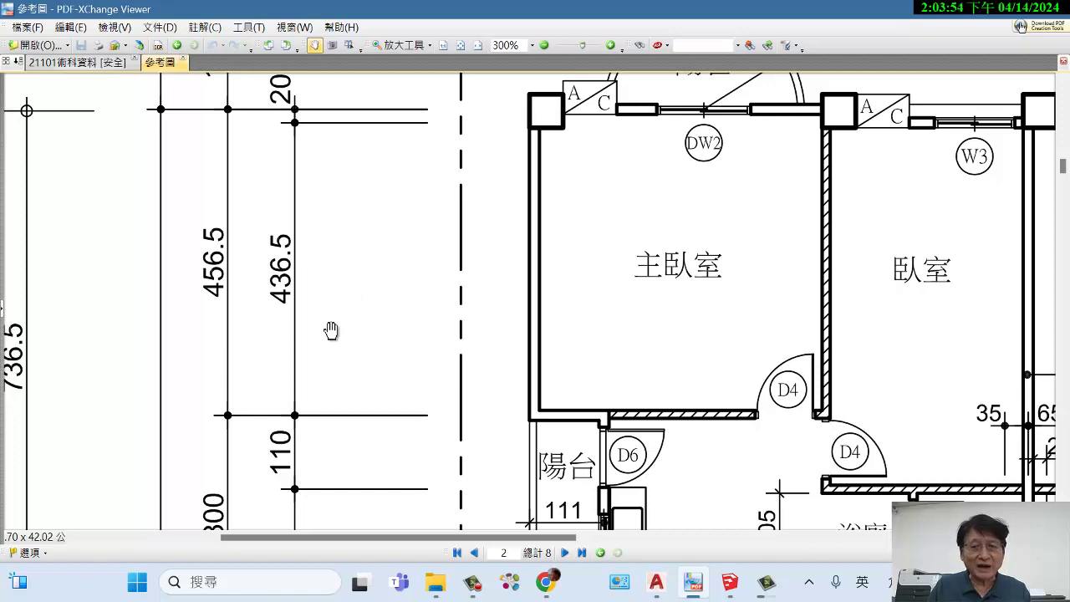
# Step: Switch to the AutoCAD drawing 302-7 and start an Offset with a distance of 436.5
pyautogui.click(661, 590)
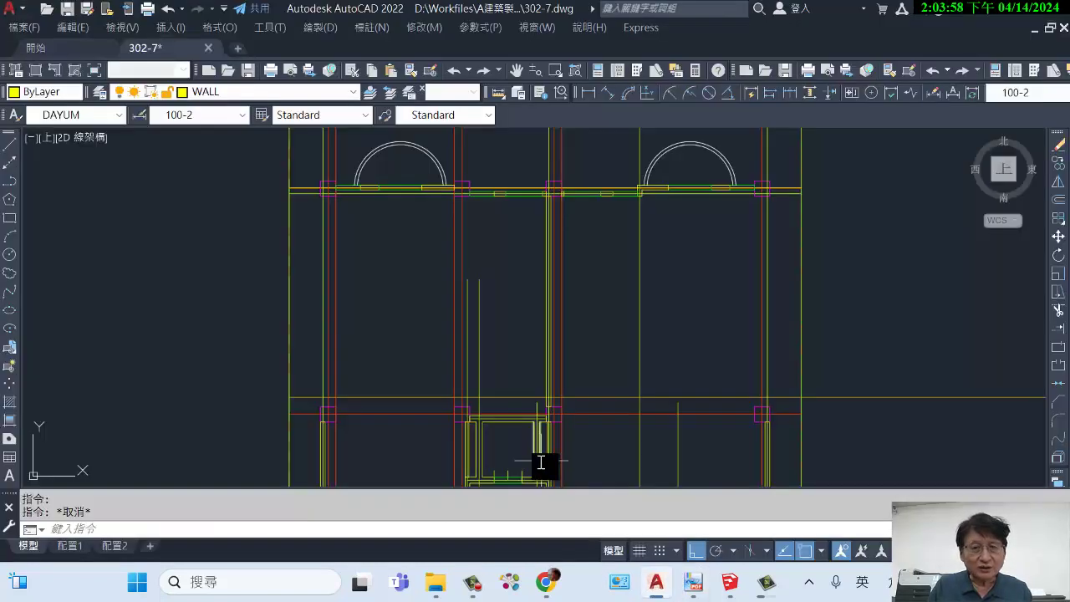
pyautogui.scroll(5, 440, 270)
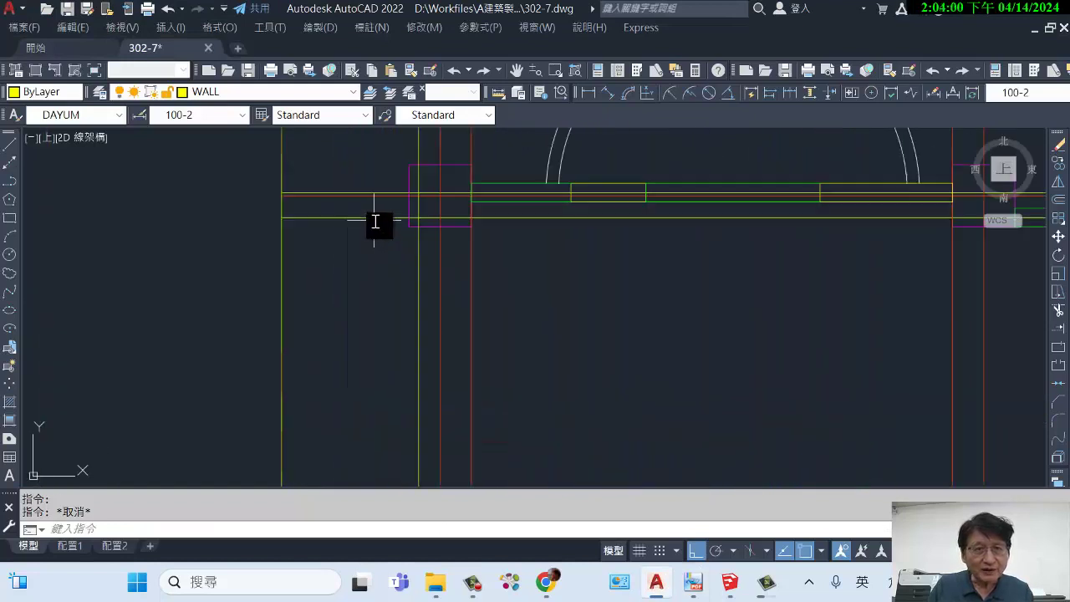
pyautogui.write('o')
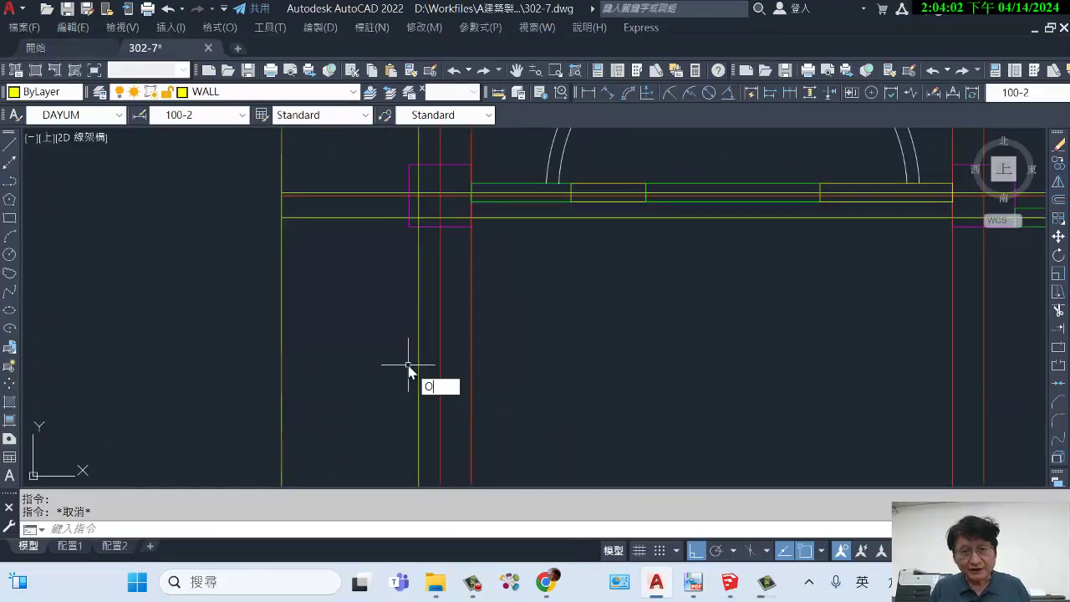
pyautogui.press('space')
pyautogui.write('436.5')
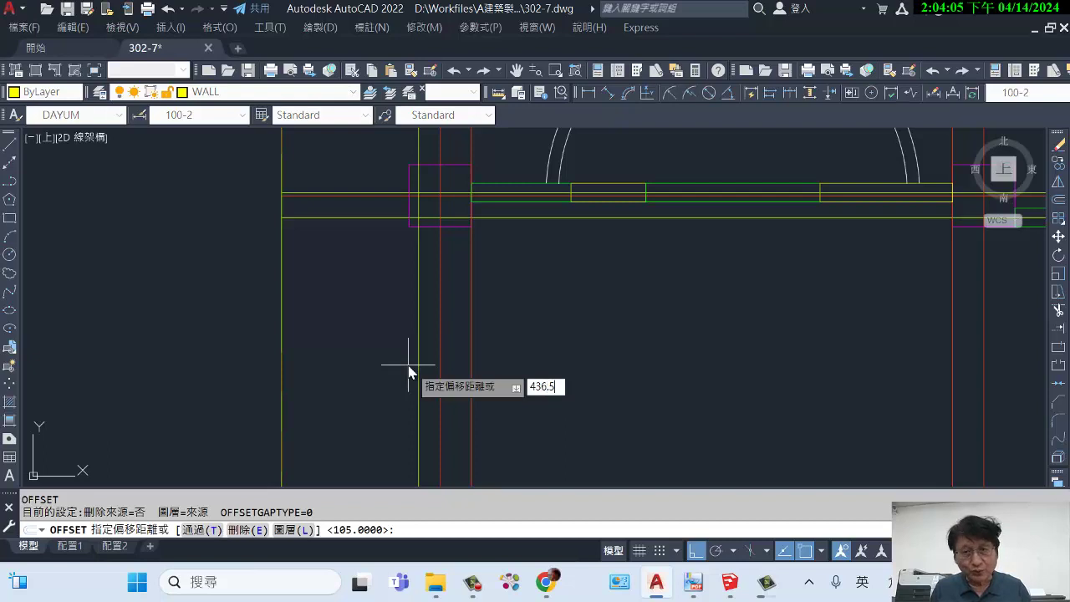
pyautogui.press('Return')
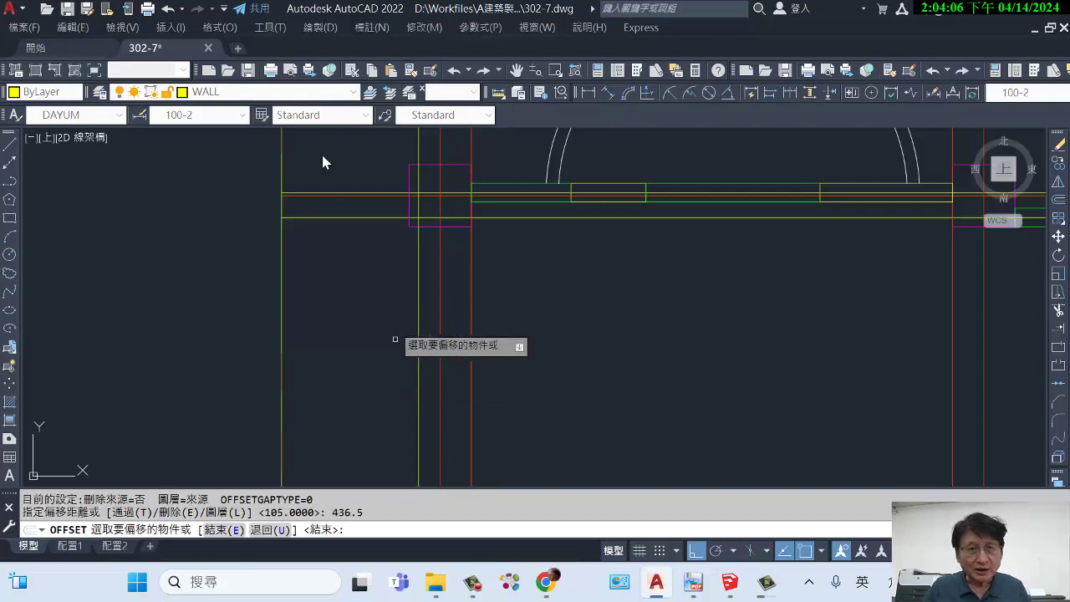
pyautogui.click(338, 219)
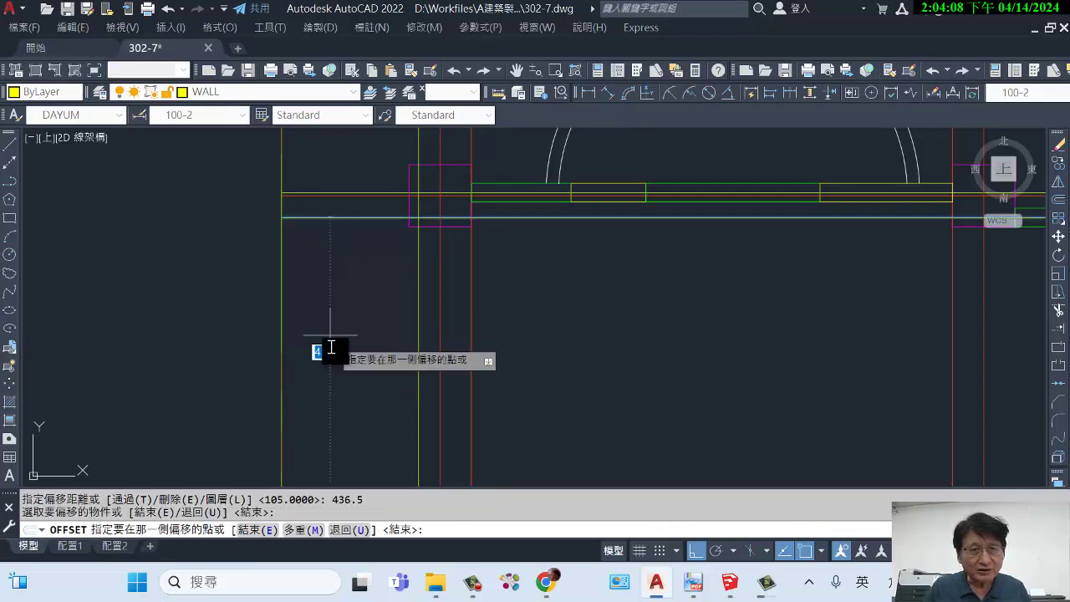
pyautogui.scroll(-4, 327, 351)
pyautogui.moveTo(425, 354); pyautogui.dragTo(426, 207, button='middle')
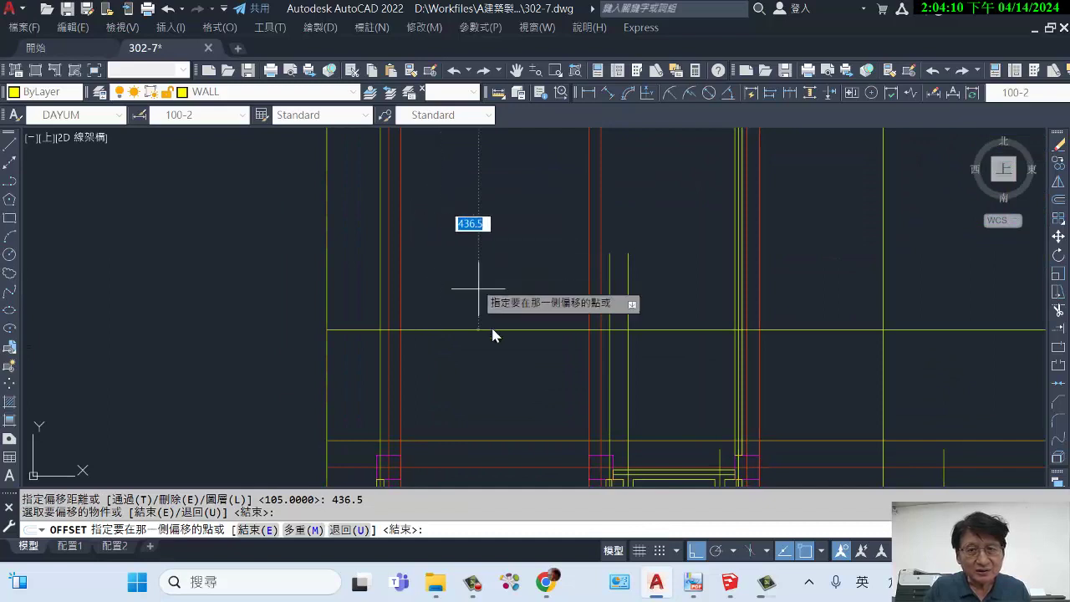
pyautogui.moveTo(493, 334)
pyautogui.mouseDown(button='middle')
pyautogui.moveTo(437, 338)
pyautogui.moveTo(437, 315)
pyautogui.mouseUp(button='middle')
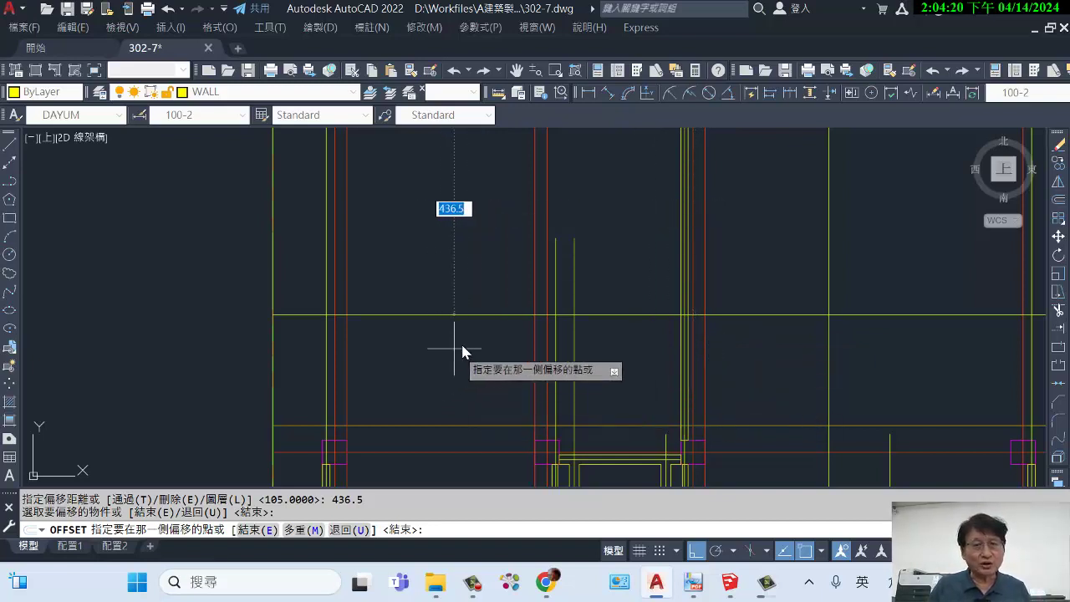
pyautogui.press('Escape')
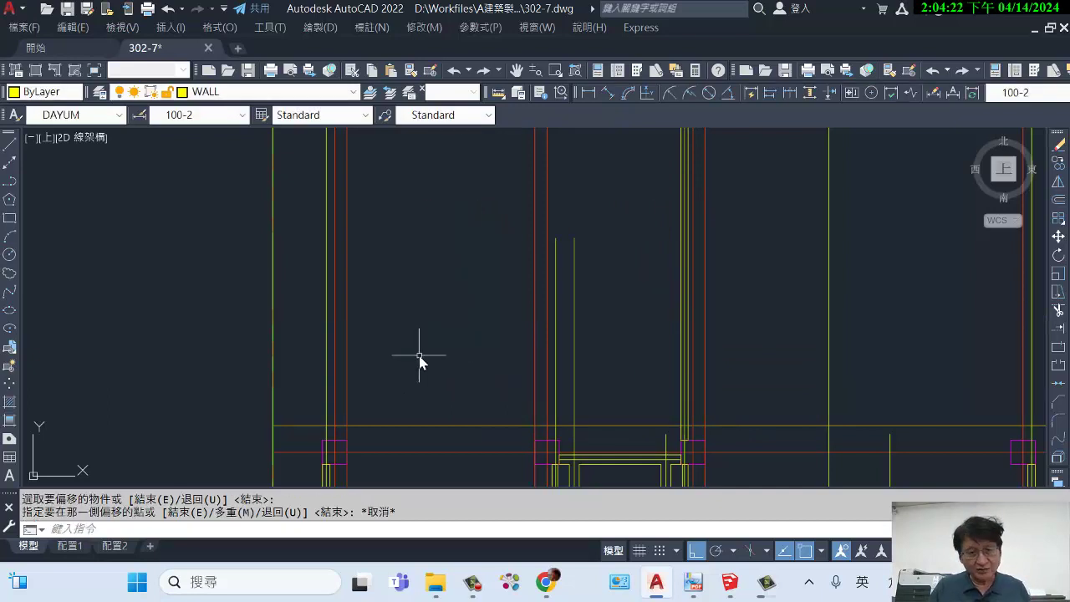
pyautogui.press('Escape')
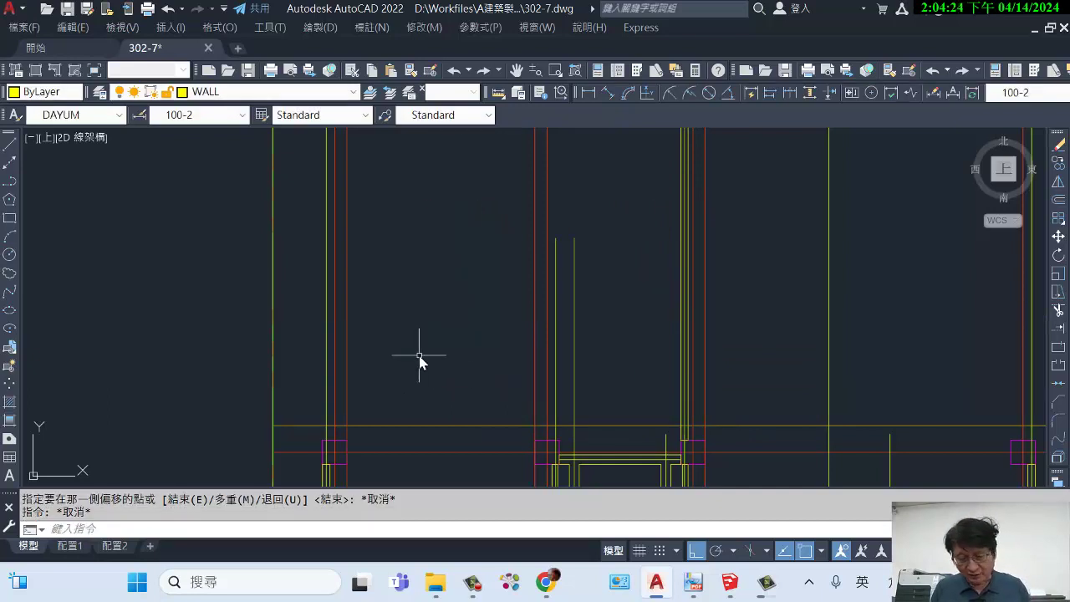
# Step: Offset the lower horizontal line of the wall beneath the arced balconies downward by 436.5
pyautogui.press('Return')
pyautogui.press('Return')
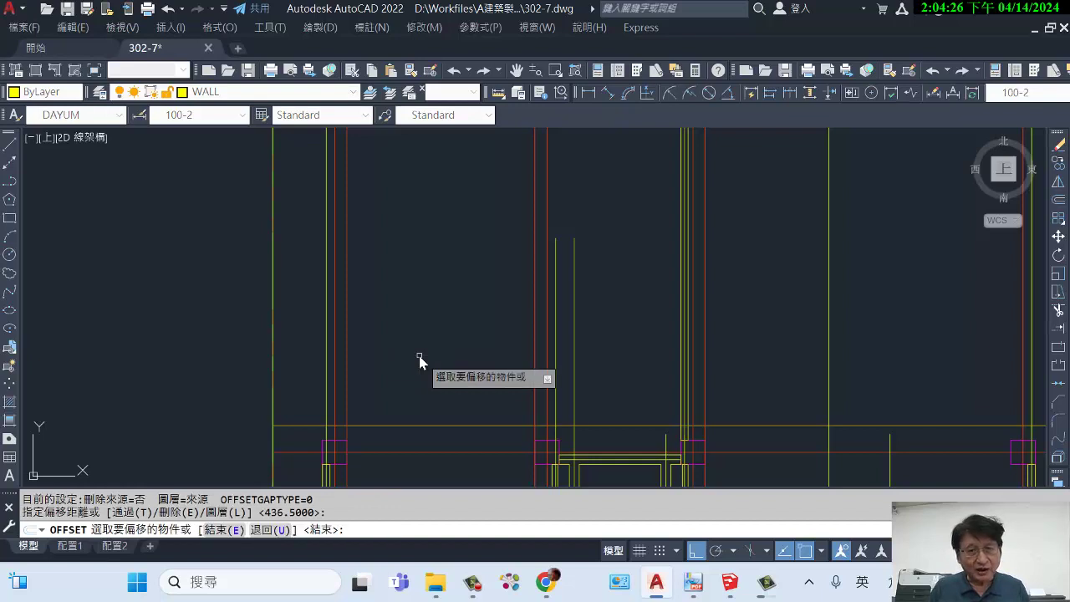
pyautogui.moveTo(391, 244); pyautogui.dragTo(426, 375, button='middle')
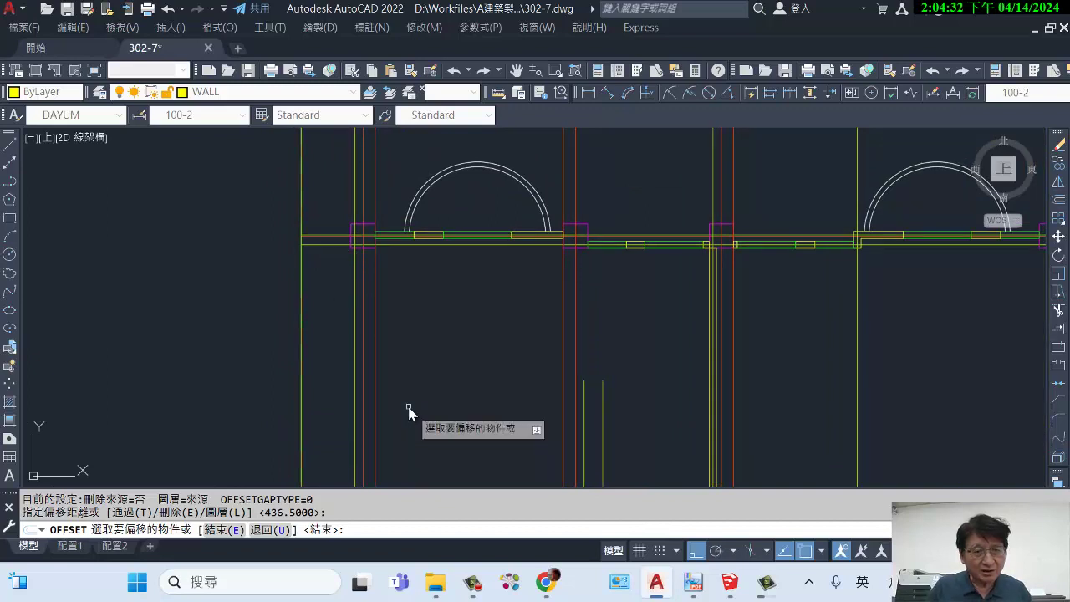
pyautogui.click(338, 244)
pyautogui.click(371, 353)
pyautogui.scroll(-4, 426, 372)
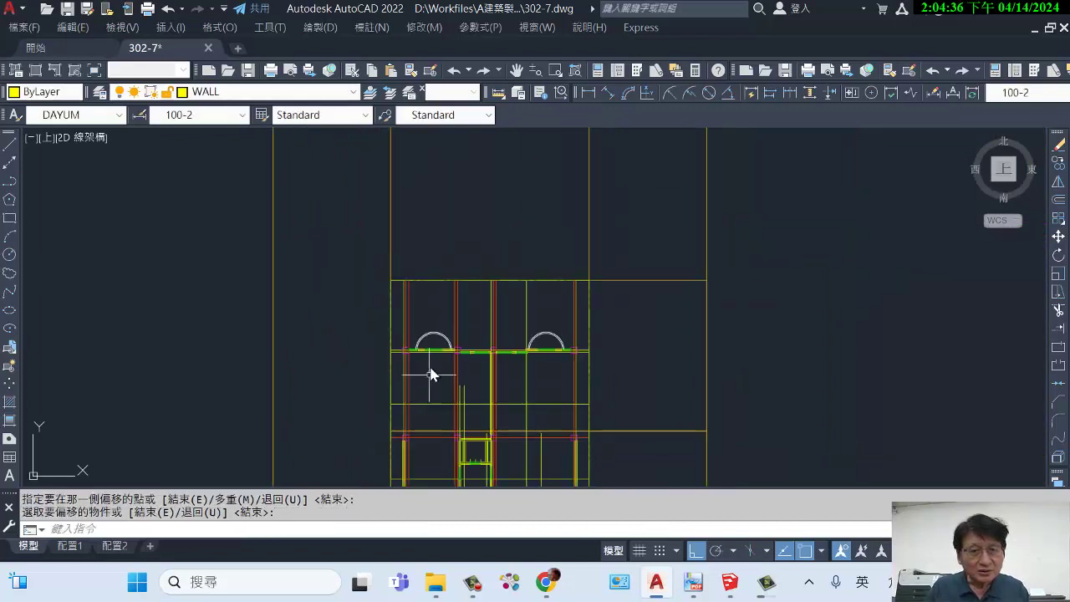
pyautogui.scroll(4, 409, 334)
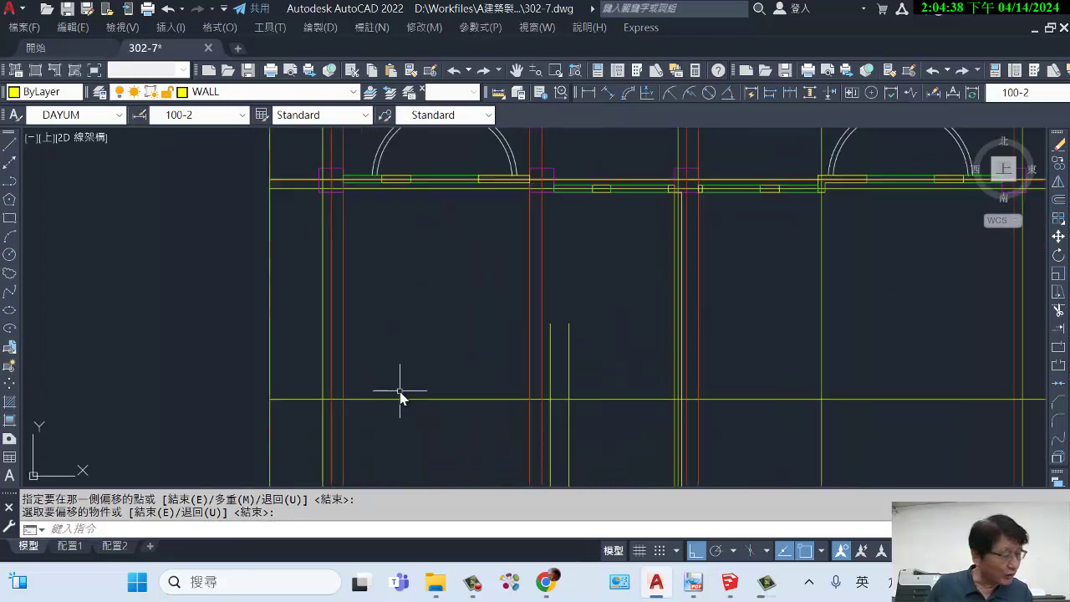
# Step: Offset the new horizontal line below the bedrooms downward by 110
pyautogui.moveTo(401, 388); pyautogui.dragTo(396, 282, button='middle')
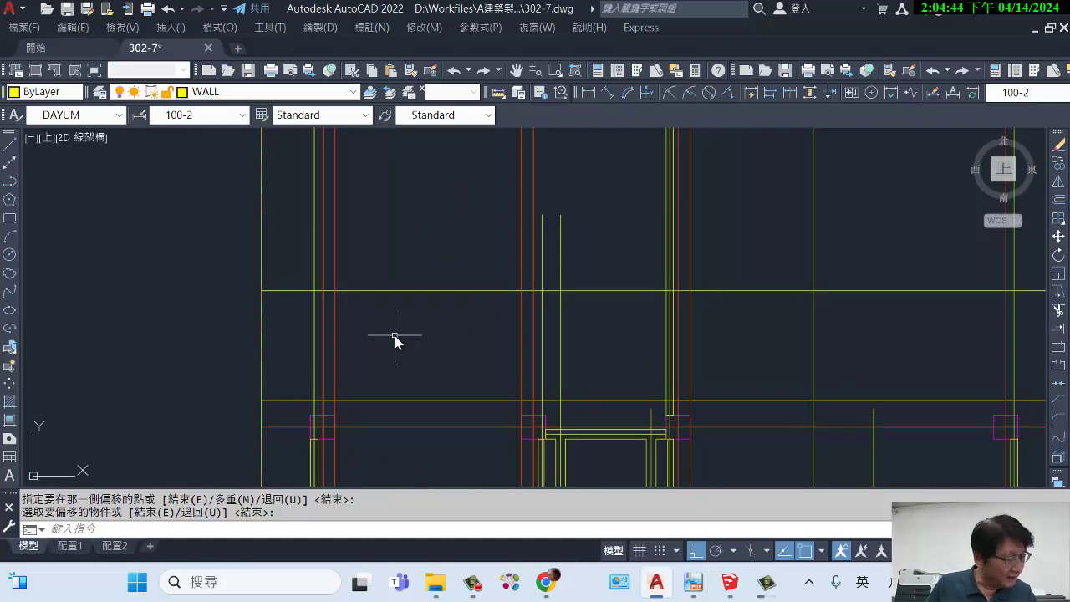
pyautogui.write('o')
pyautogui.press('space')
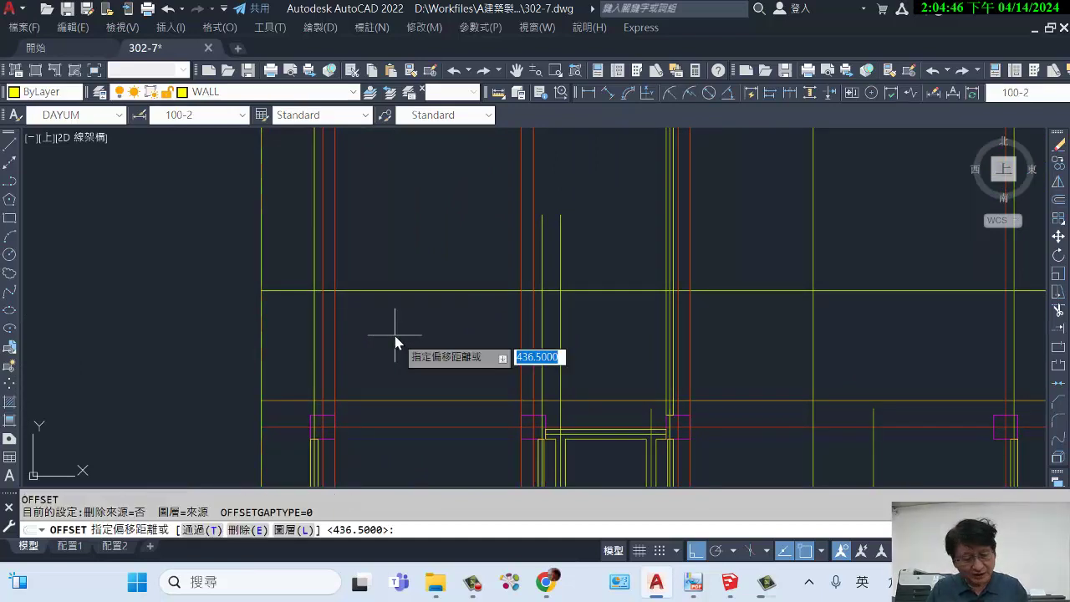
pyautogui.write('110')
pyautogui.press('Return')
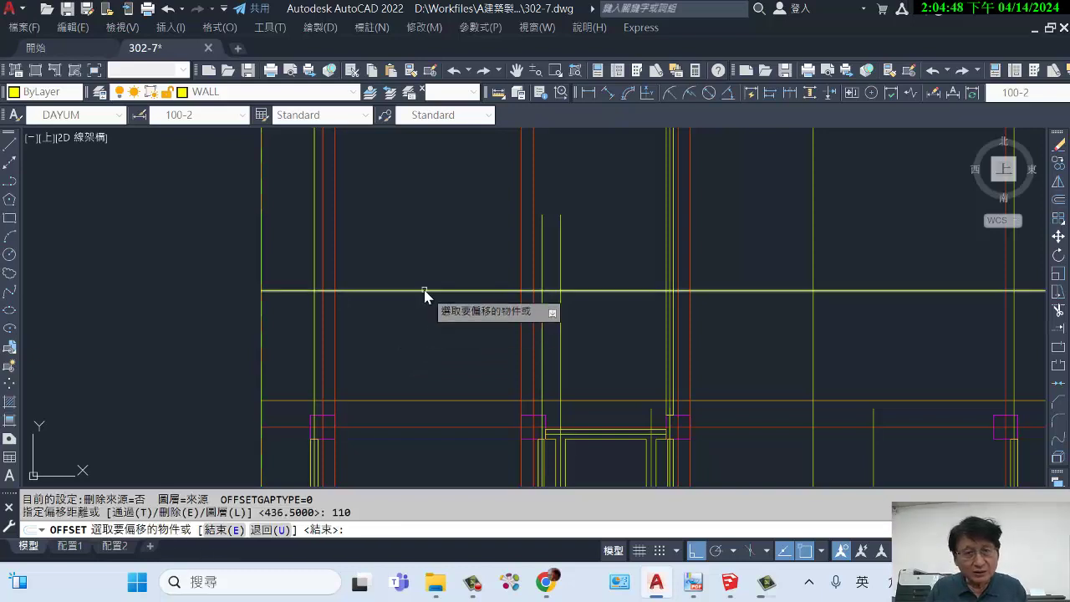
pyautogui.click(426, 292)
pyautogui.press('Escape')
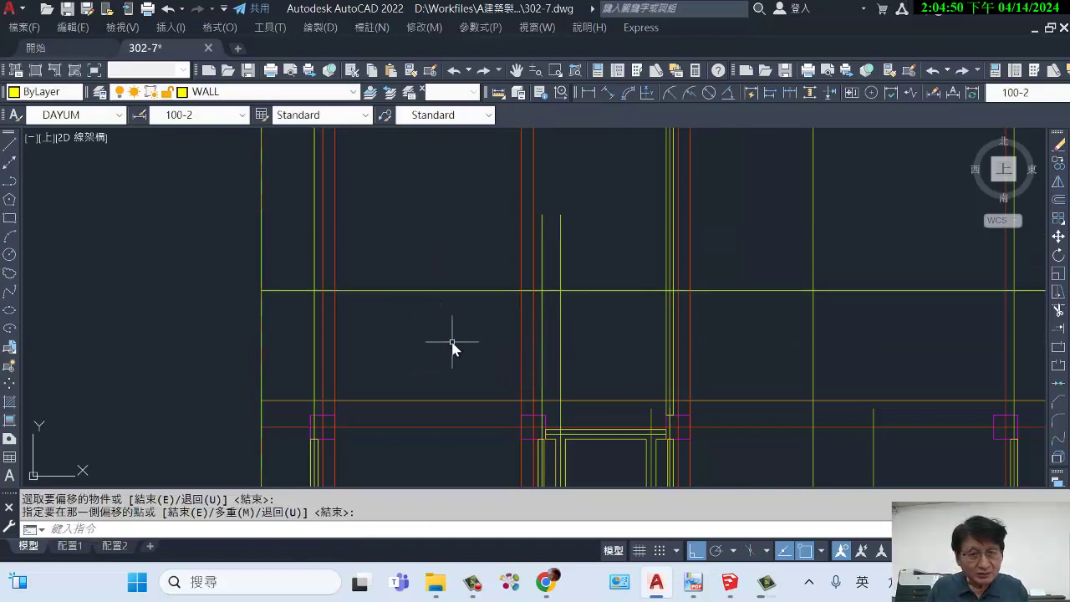
pyautogui.press('Return')
pyautogui.press('Return')
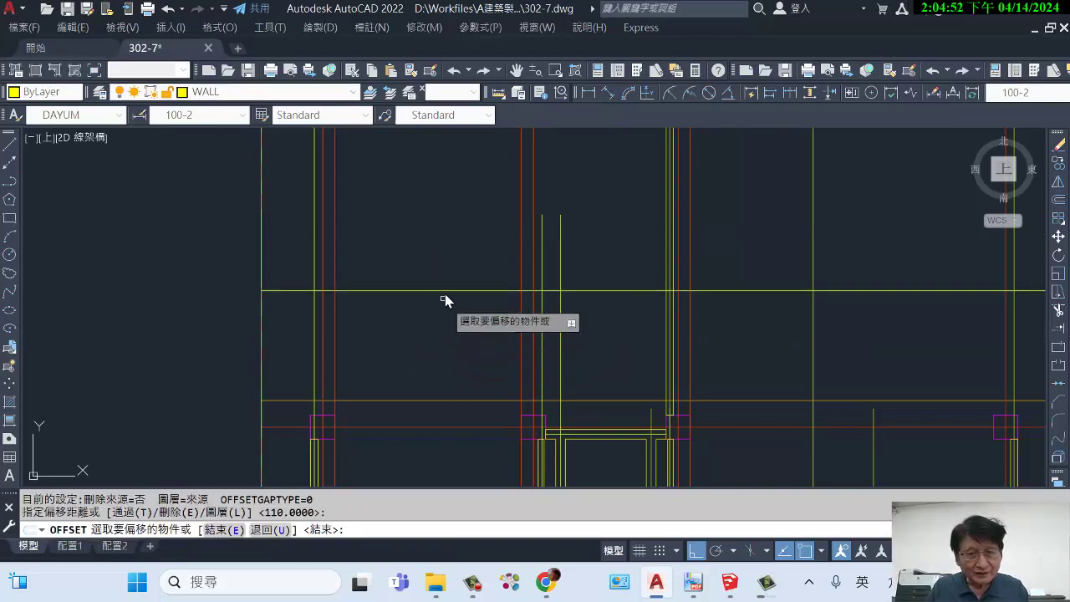
pyautogui.click(447, 292)
pyautogui.click(545, 380)
pyautogui.press('Return')
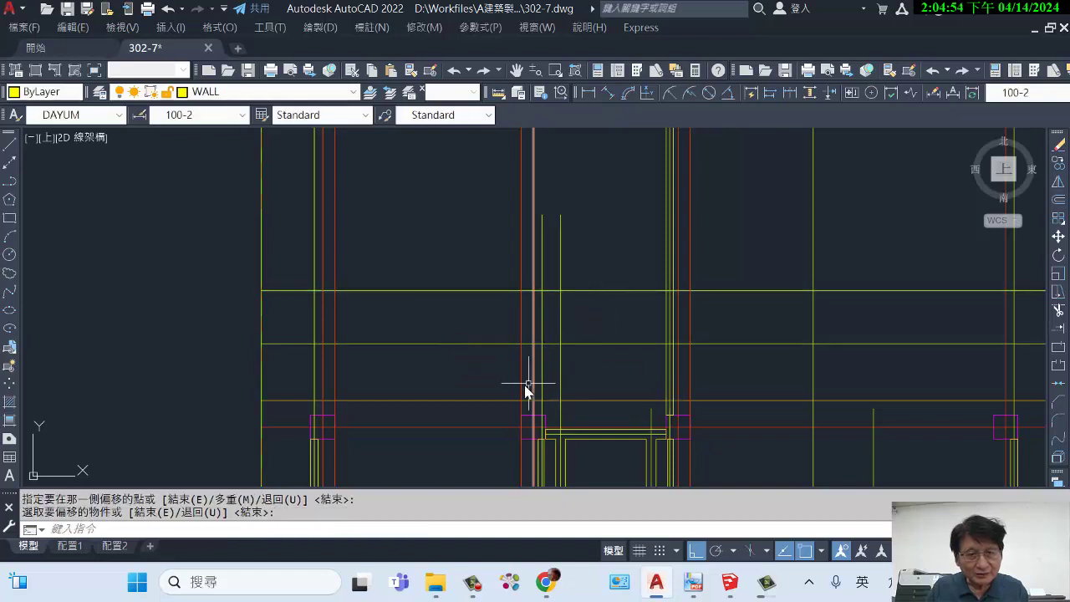
# Step: Offset the lower of the two new horizontal lines downward by 190, toward the column row
pyautogui.press('Return')
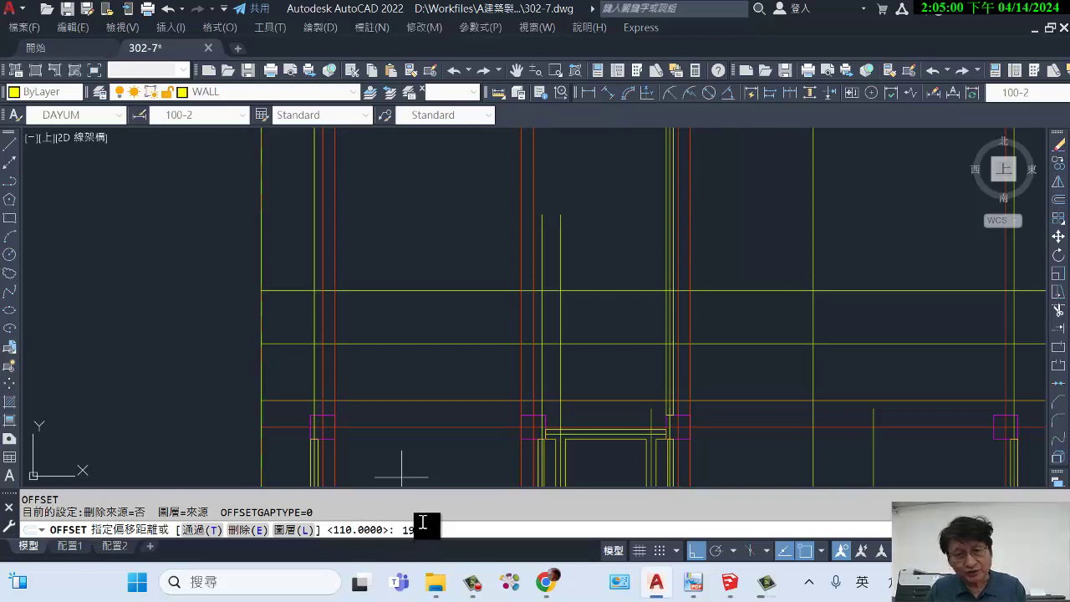
pyautogui.write('190')
pyautogui.press('Return')
pyautogui.click(444, 343)
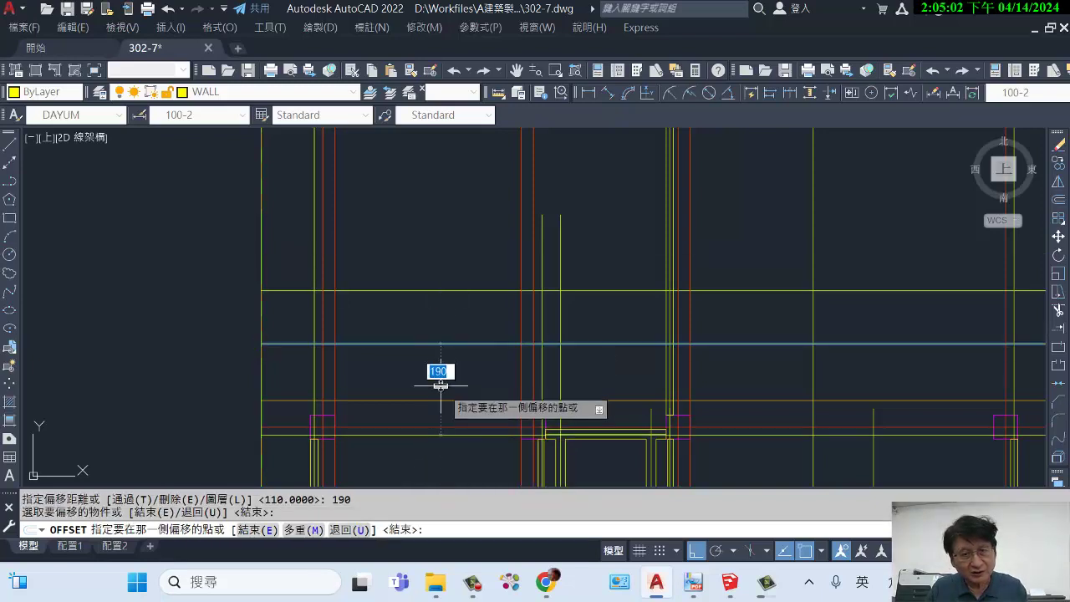
pyautogui.click(441, 372)
pyautogui.scroll(4, 384, 449)
pyautogui.moveTo(373, 458); pyautogui.dragTo(402, 323, button='middle')
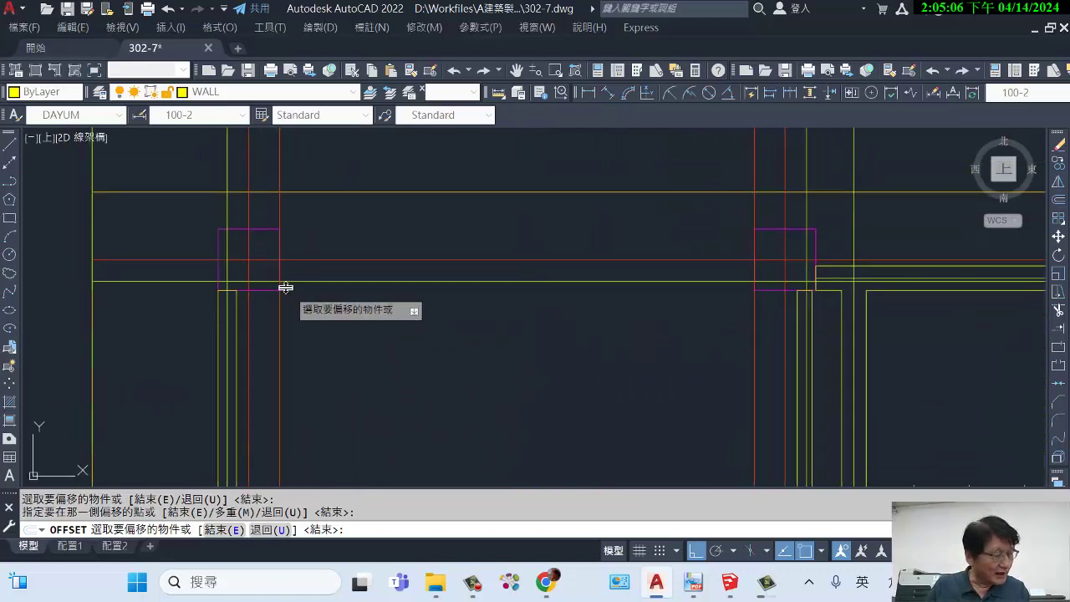
# Step: Check the wall beside the column below window W4 in the reference PDF, and return to the AutoCAD drawing
pyautogui.click(692, 582)
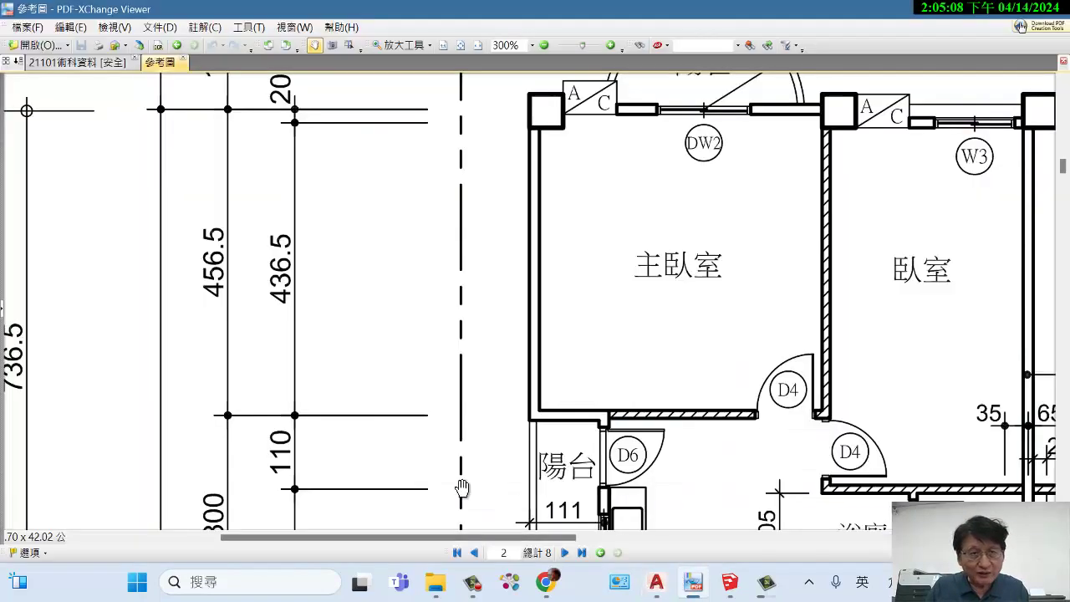
pyautogui.moveTo(502, 493); pyautogui.dragTo(445, 254)
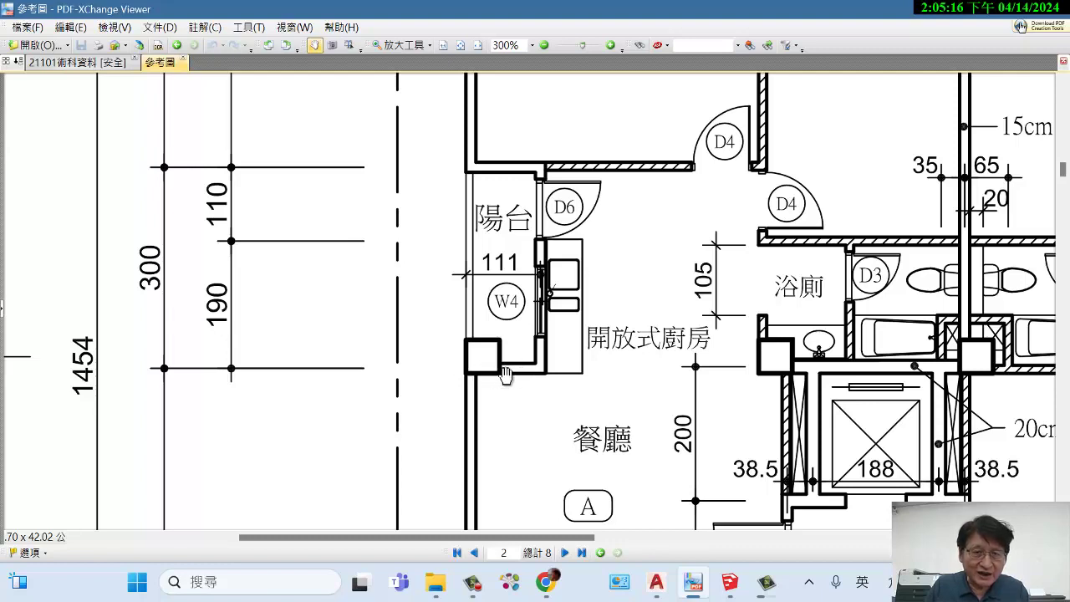
pyautogui.click(656, 582)
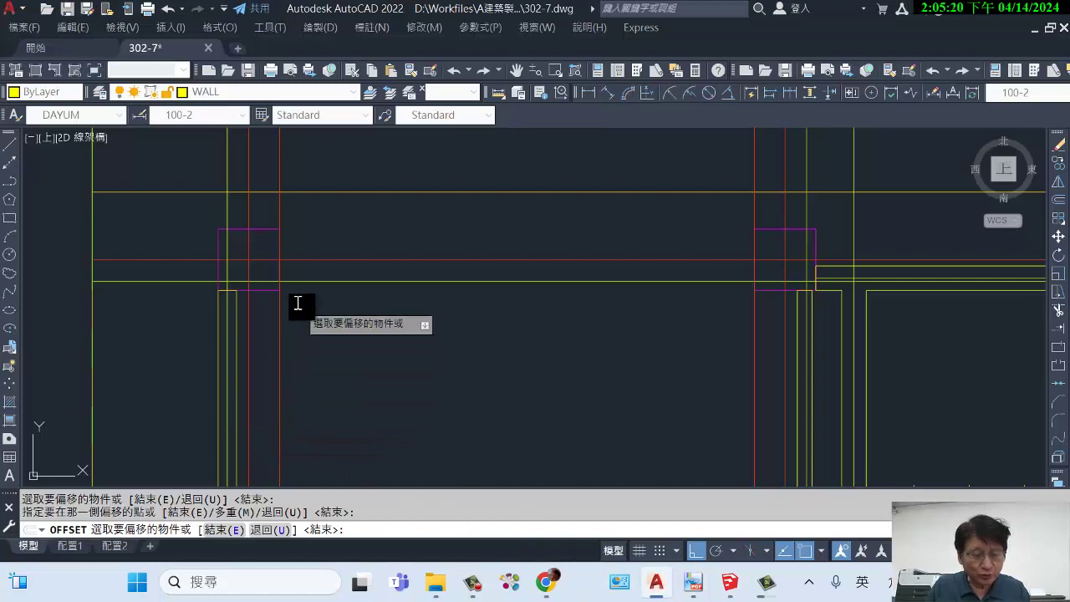
# Step: Measure the distance from the lowest offset line to the bottom edge of the leftmost column
pyautogui.scroll(2, 297, 302)
pyautogui.write('4')
pyautogui.press('Return')
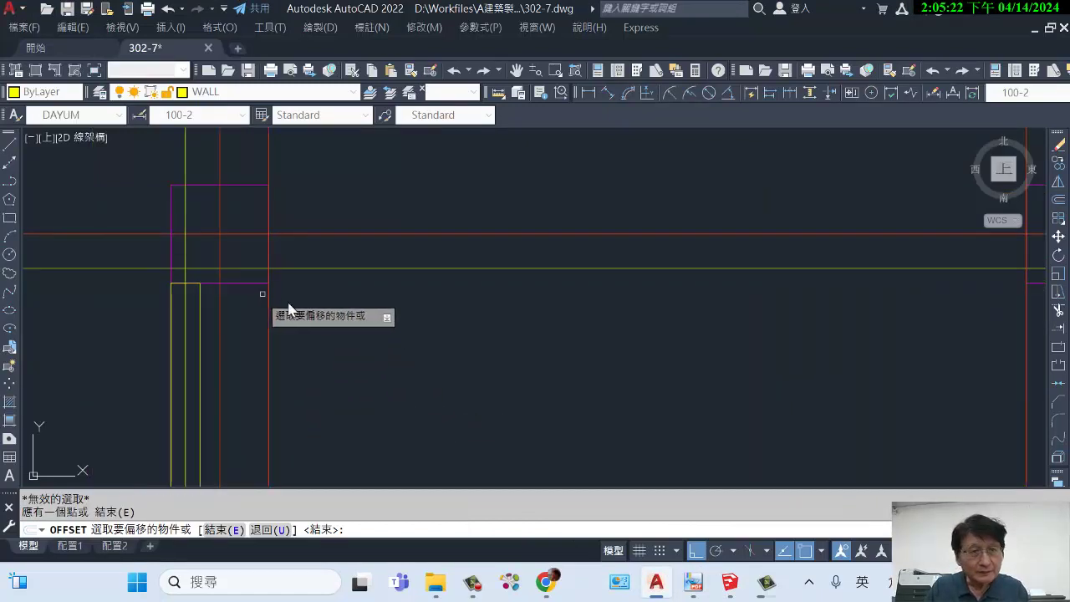
pyautogui.press('Escape')
pyautogui.press('Escape')
pyautogui.write('d')
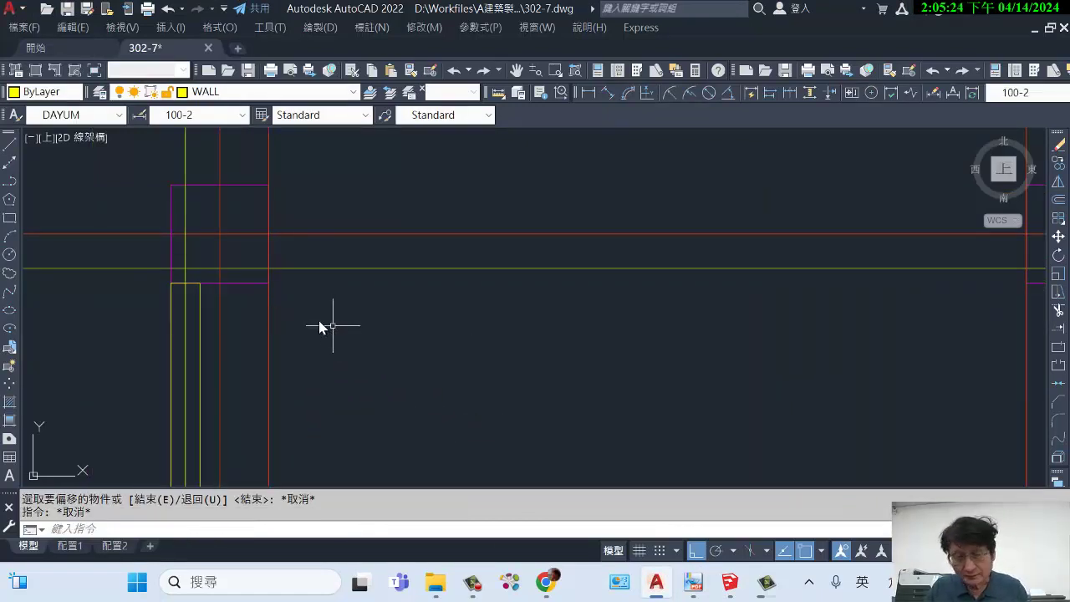
pyautogui.write('dist')
pyautogui.press('Return')
pyautogui.click(268, 268)
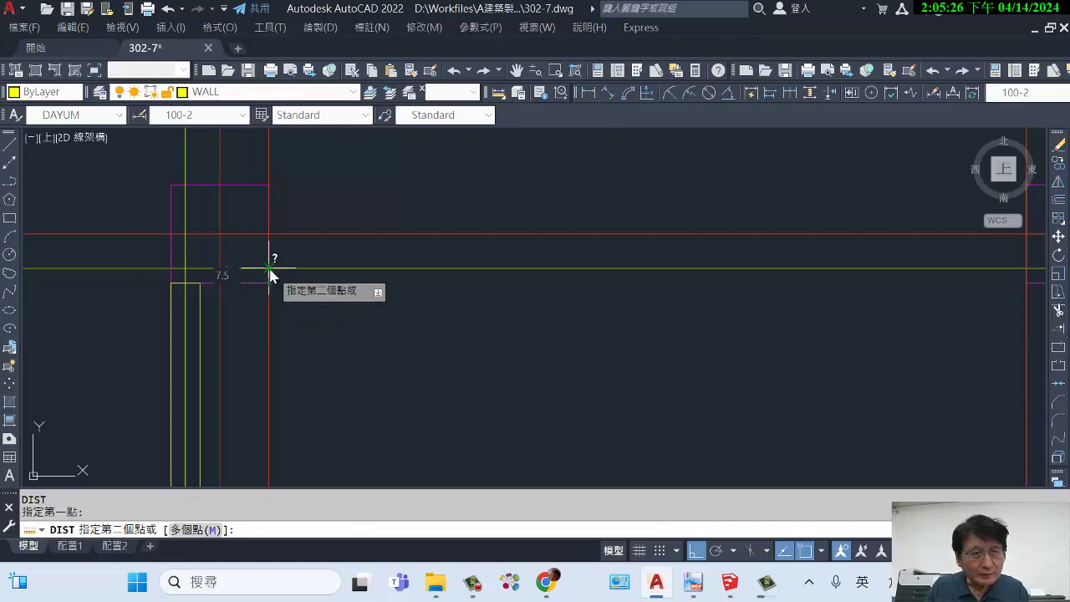
pyautogui.press('Escape')
# Step: Trim away the middle horizontal offset line east of the vertical wall line in the right-hand bay, including its leftover stubs
pyautogui.scroll(-5, 417, 431)
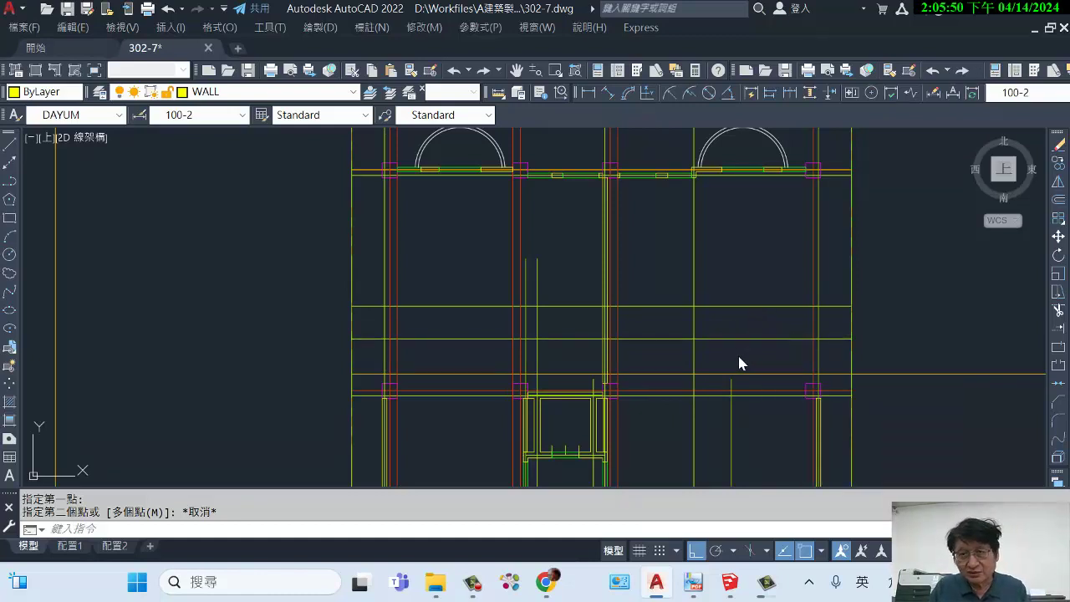
pyautogui.write('tr')
pyautogui.press('Return')
pyautogui.click(759, 339)
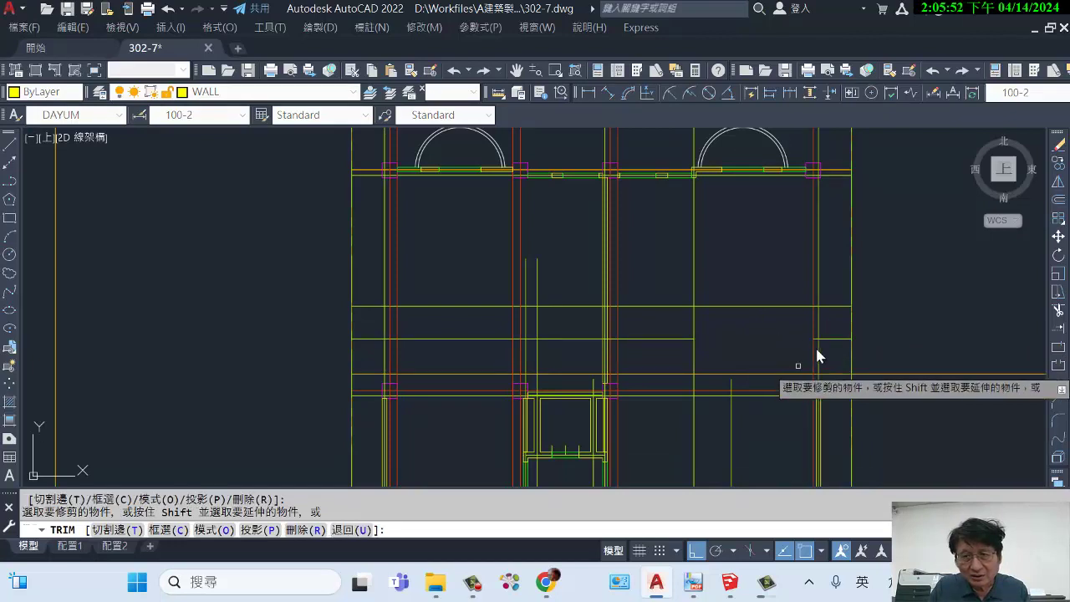
pyautogui.scroll(5, 817, 351)
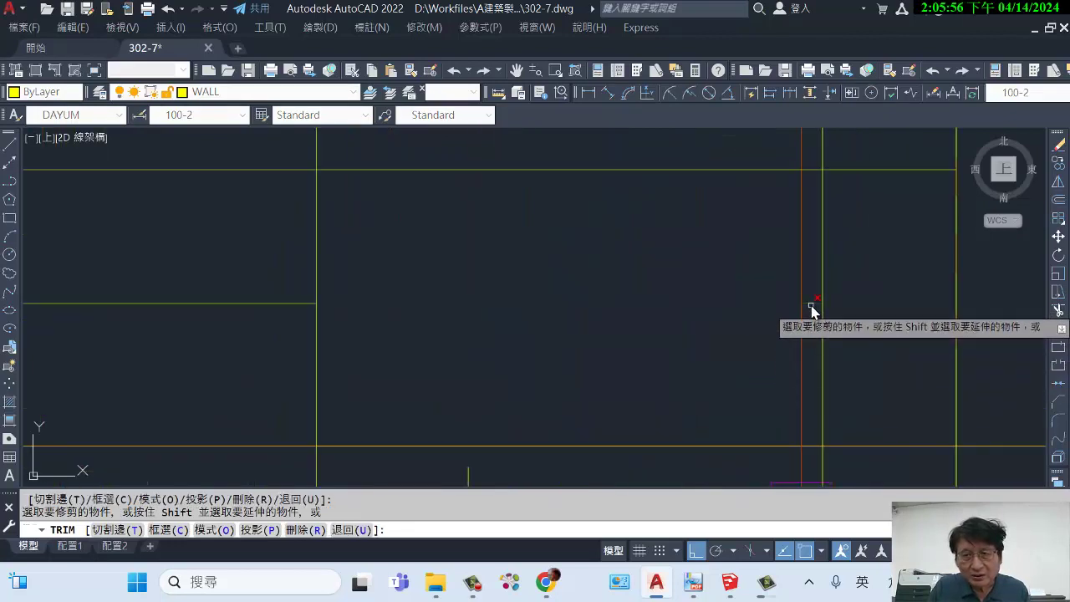
pyautogui.scroll(-3, 757, 351)
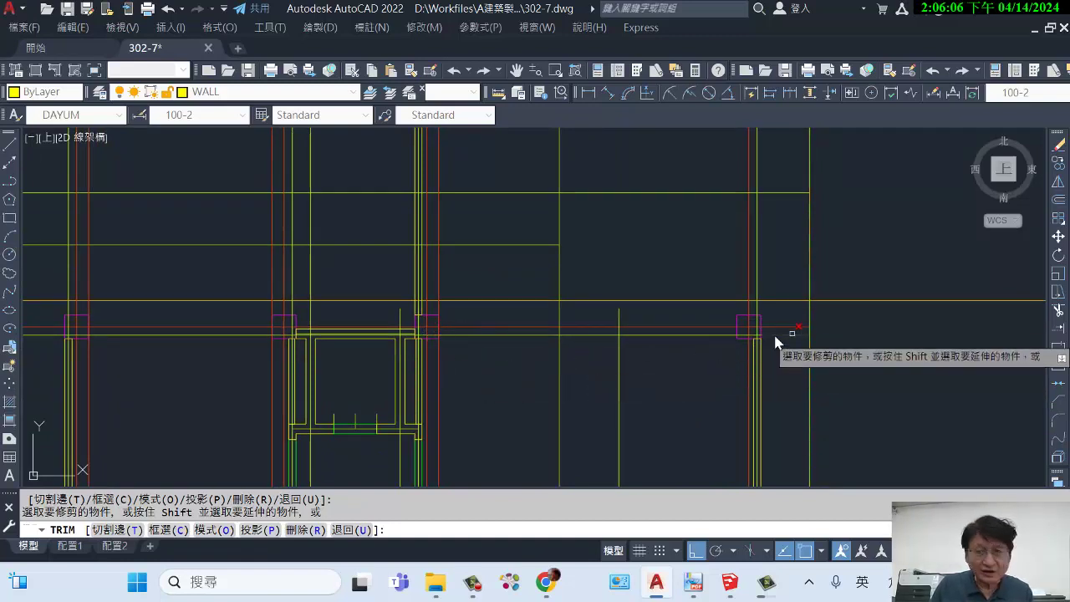
pyautogui.press('Escape')
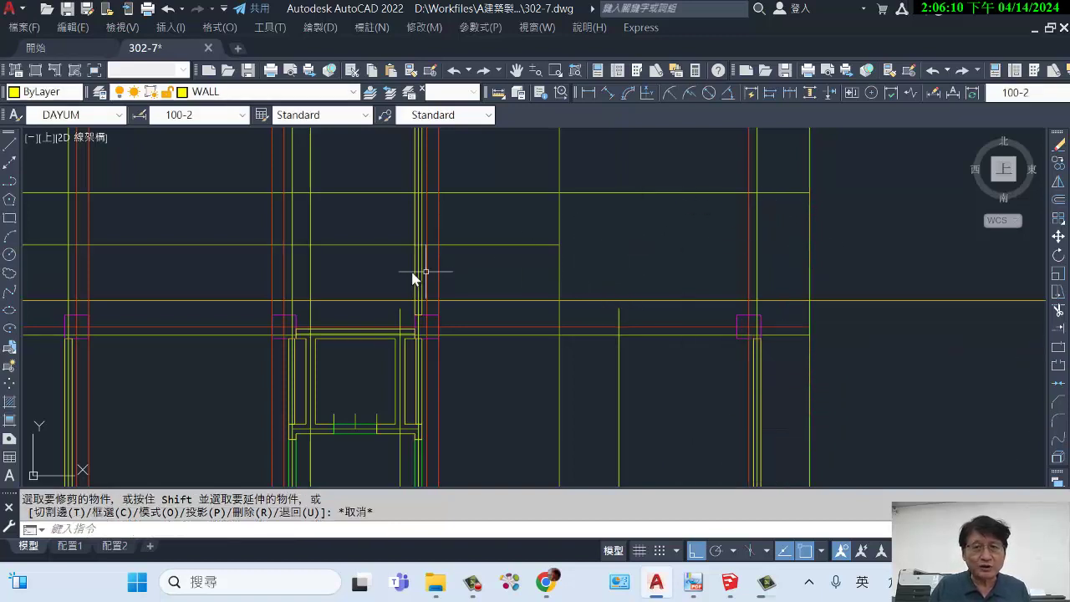
# Step: Check the balcony width dimension beside window W4 in the reference PDF, and return to the AutoCAD drawing
pyautogui.scroll(-3, 413, 276)
pyautogui.scroll(3, 537, 289)
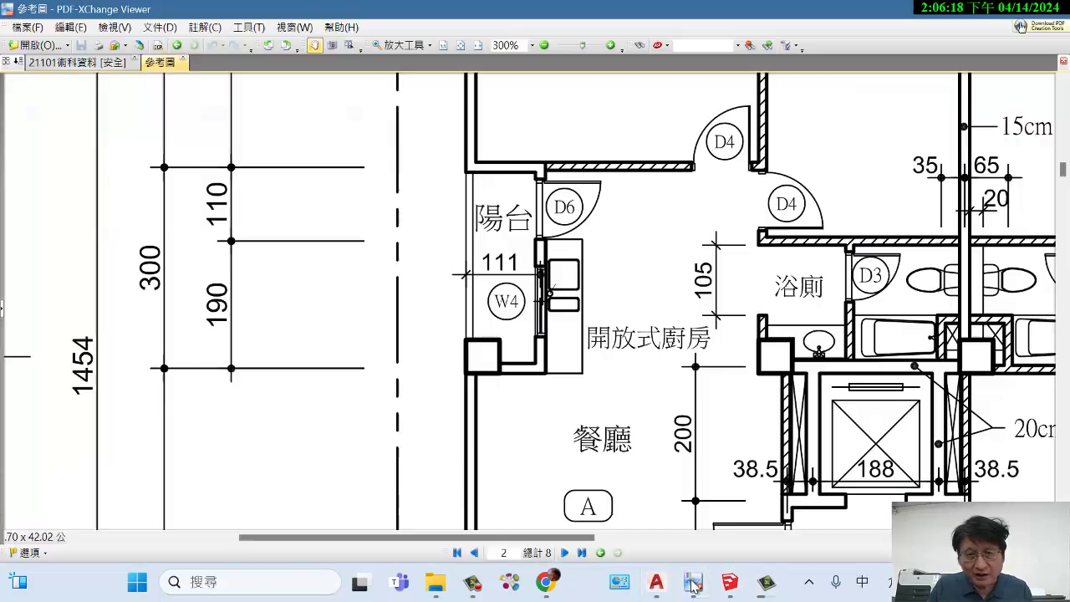
pyautogui.click(693, 582)
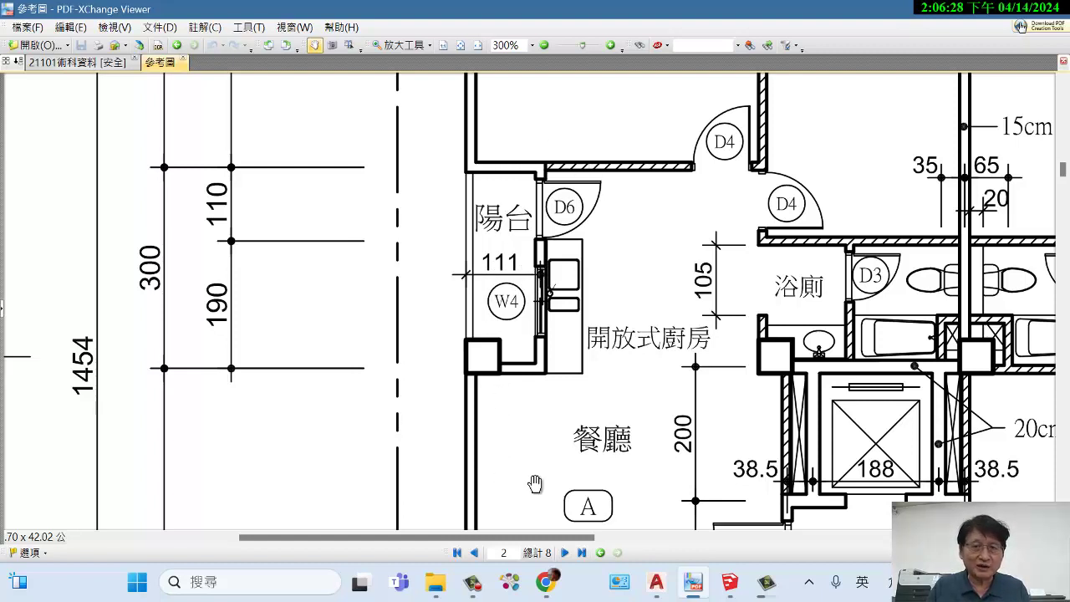
pyautogui.click(656, 582)
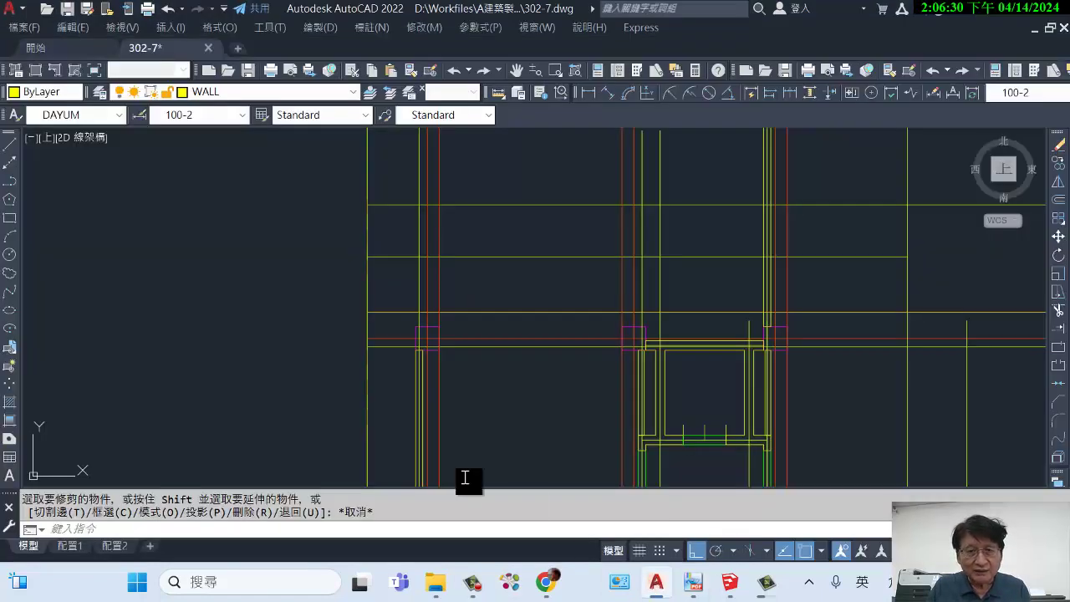
# Step: Draw a vertical line along the plan's left boundary from the lowest offset line up to the horizontal line below the bedrooms
pyautogui.scroll(-3, 414, 384)
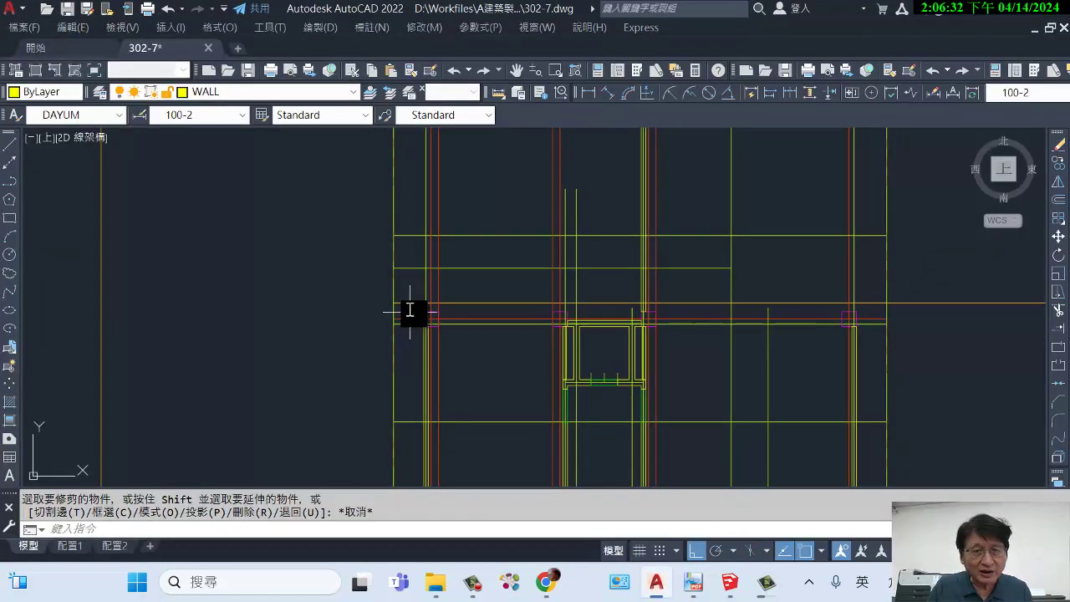
pyautogui.scroll(3, 409, 311)
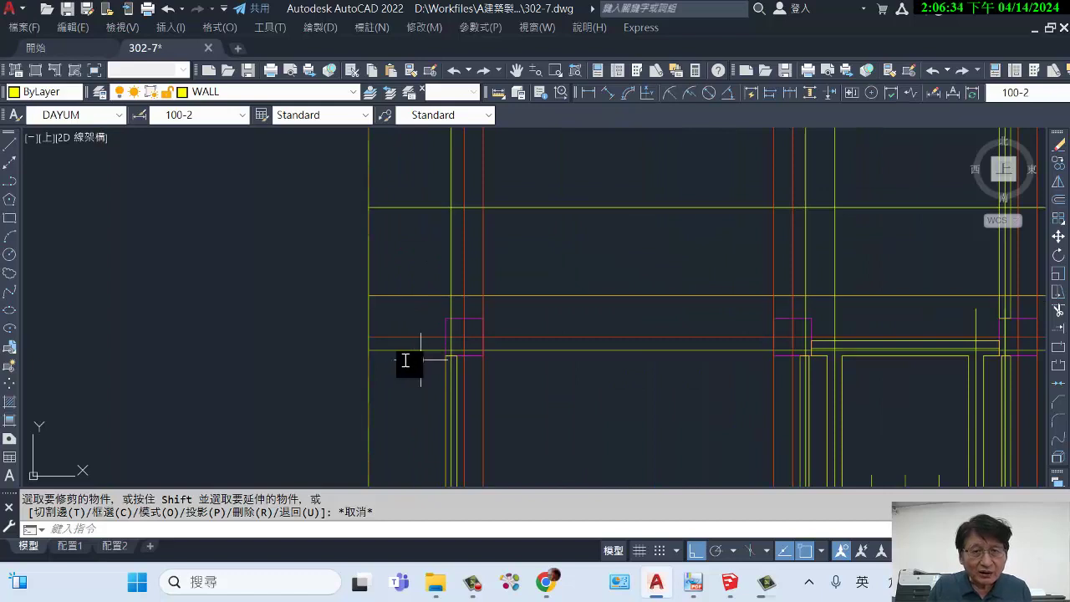
pyautogui.scroll(-2, 431, 344)
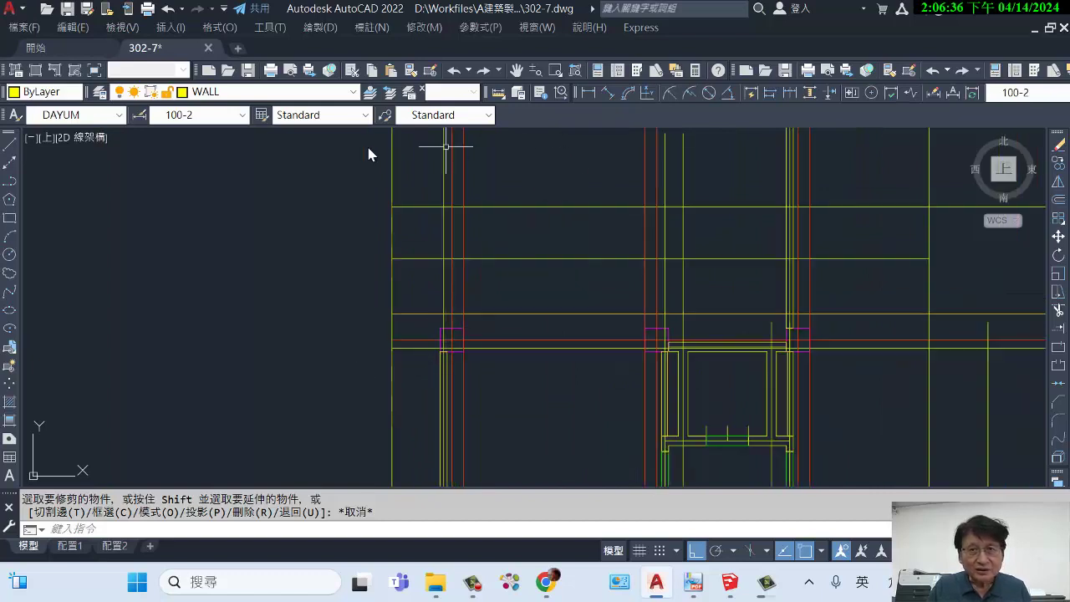
pyautogui.write('L')
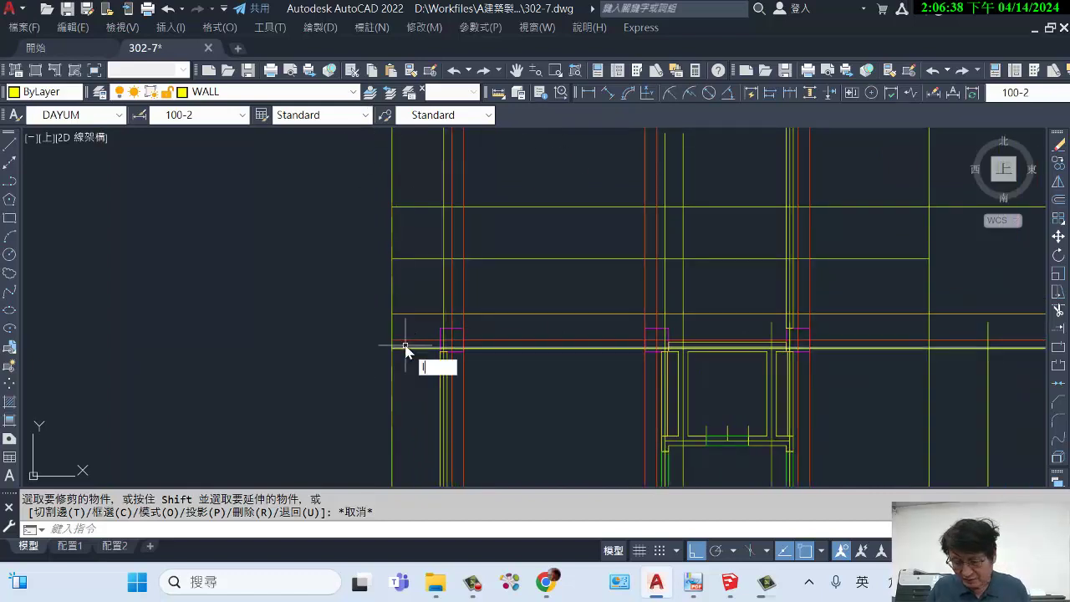
pyautogui.press('Return')
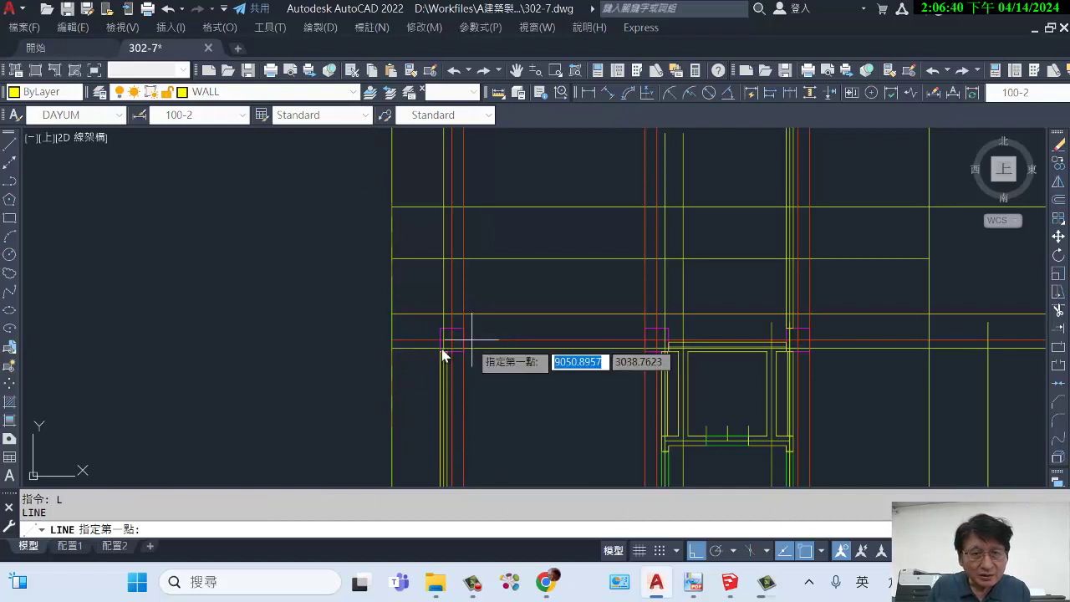
pyautogui.click(399, 298)
pyautogui.scroll(5, 411, 314)
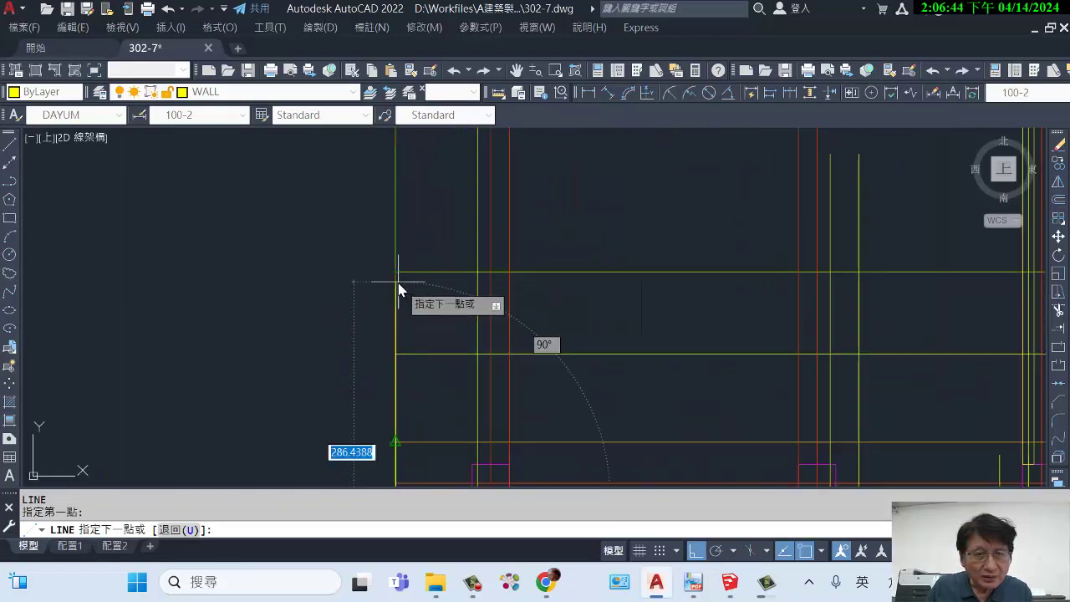
pyautogui.scroll(5, 385, 243)
pyautogui.click(385, 210)
pyautogui.press('Return')
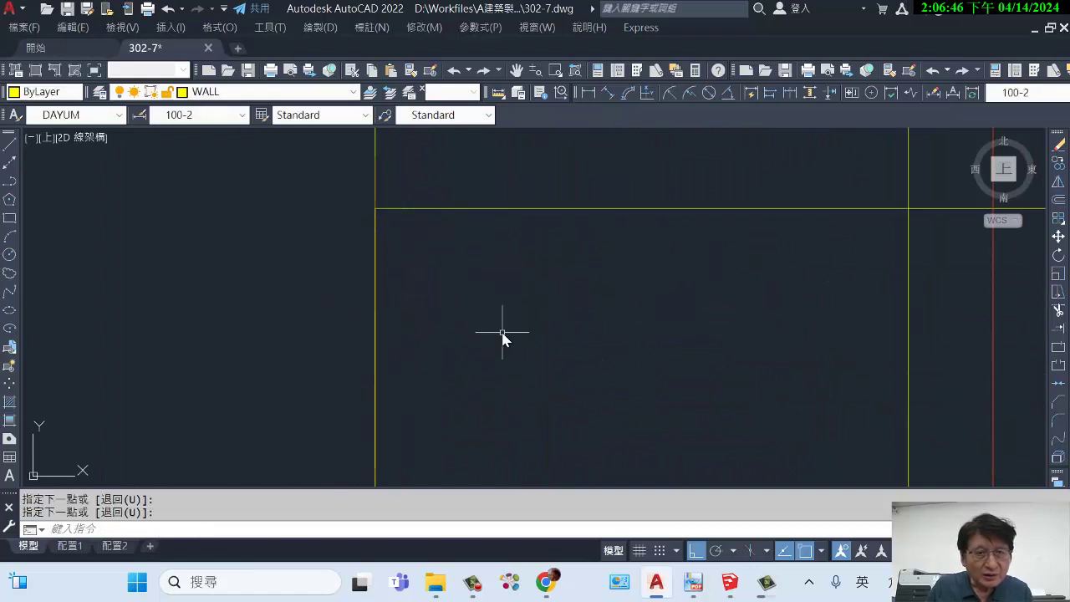
# Step: Move the new vertical line on the left boundary to the CENTER-C layer
pyautogui.scroll(-3, 501, 334)
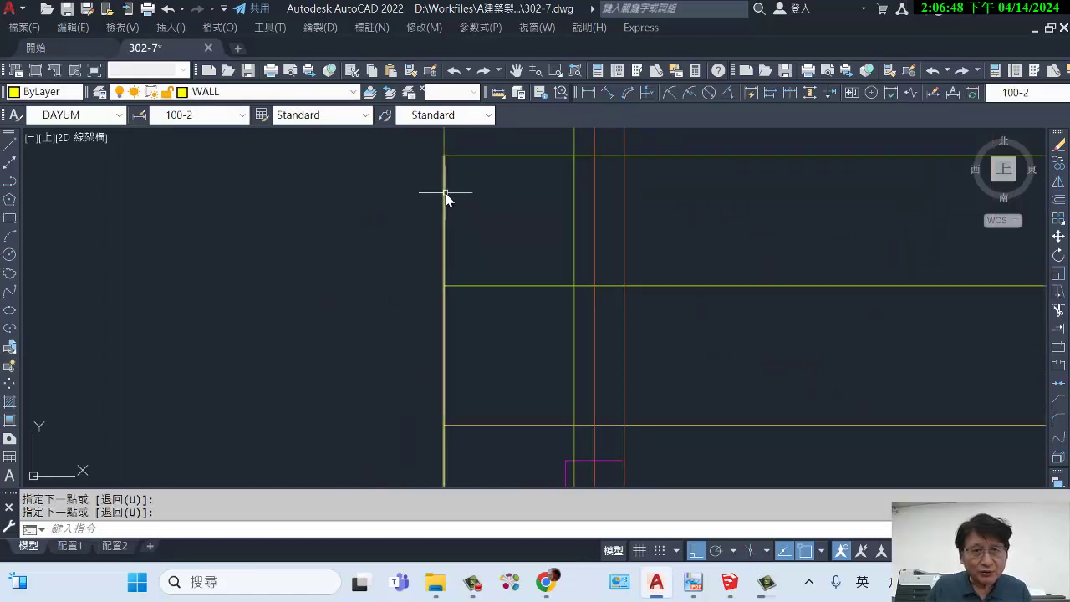
pyautogui.click(444, 196)
pyautogui.scroll(-6, 479, 268)
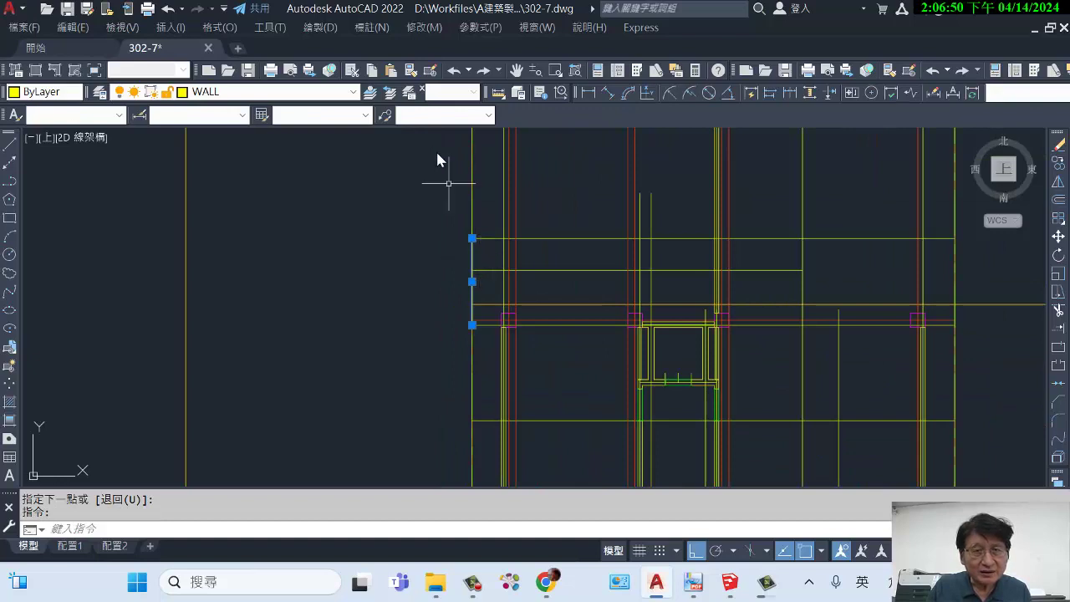
pyautogui.click(309, 92)
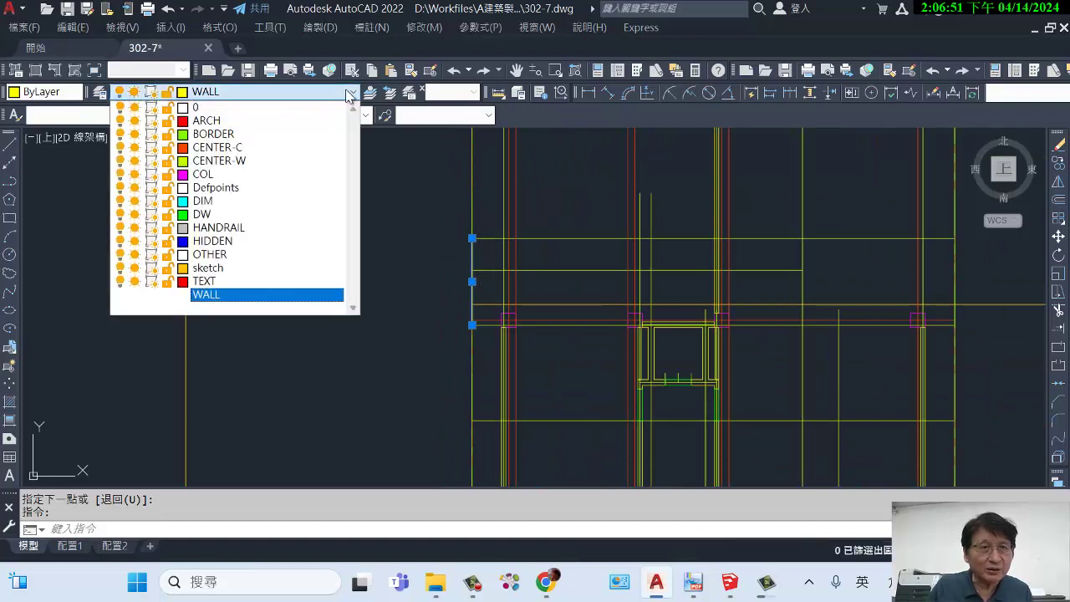
pyautogui.click(281, 148)
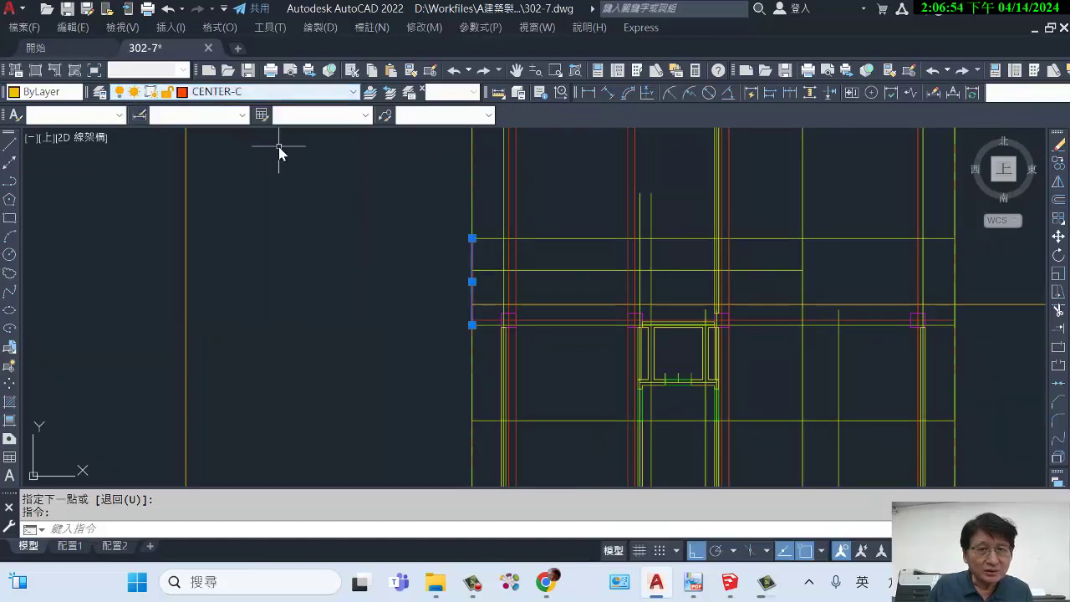
pyautogui.press('Escape')
# Step: Offset the new left boundary line 111 to the right, toward the leftmost column
pyautogui.write('o')
pyautogui.press('Return')
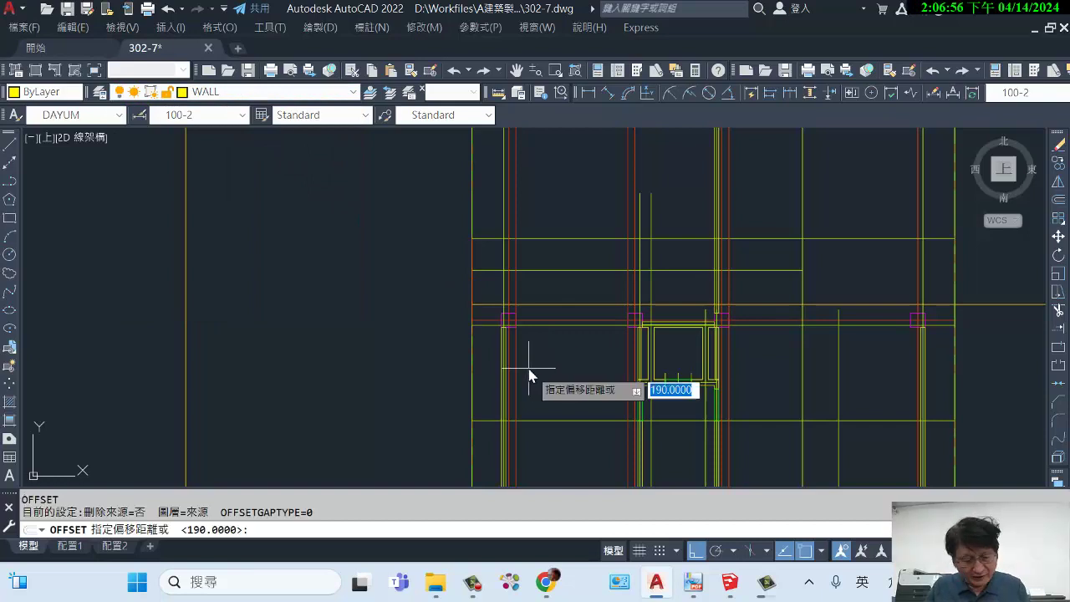
pyautogui.write('111')
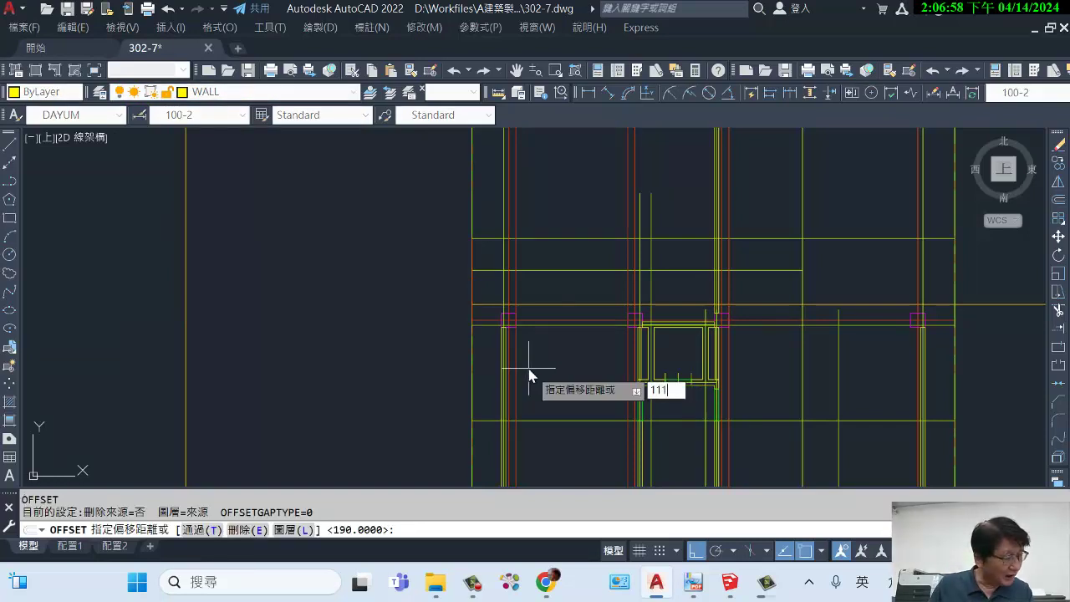
pyautogui.press('Return')
pyautogui.scroll(4, 474, 274)
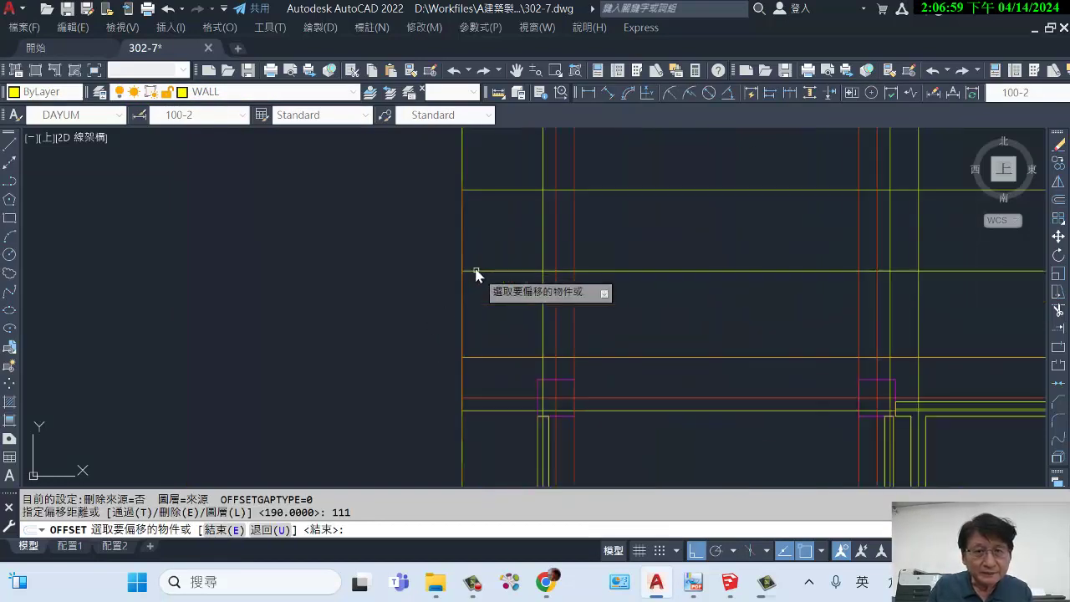
pyautogui.click(462, 219)
pyautogui.click(562, 230)
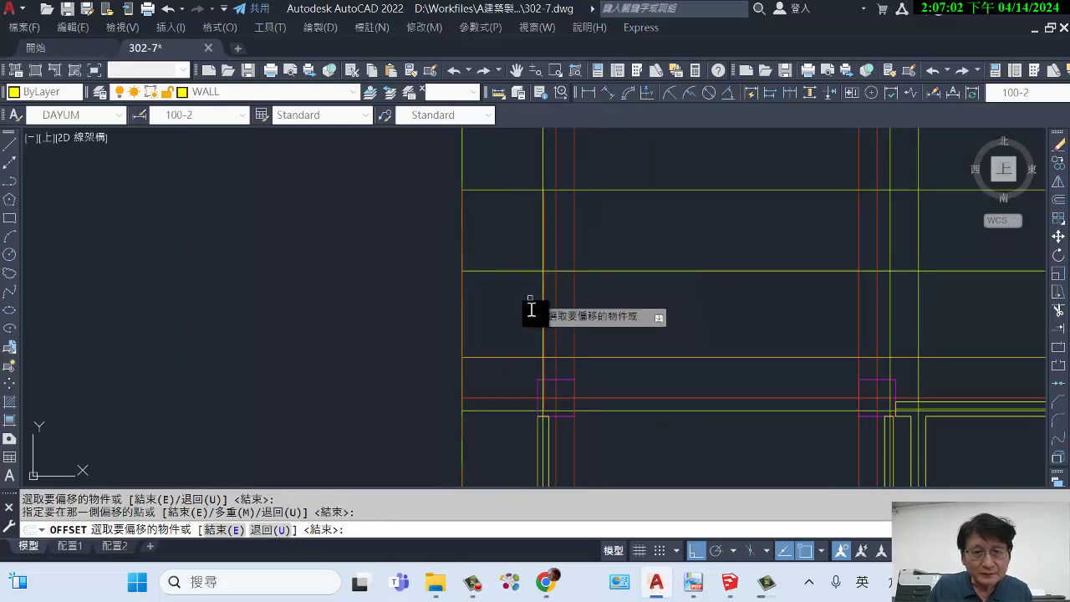
pyautogui.press('Escape')
# Step: Move the offset vertical line beside the leftmost column to the CENTER-W layer
pyautogui.scroll(3, 544, 245)
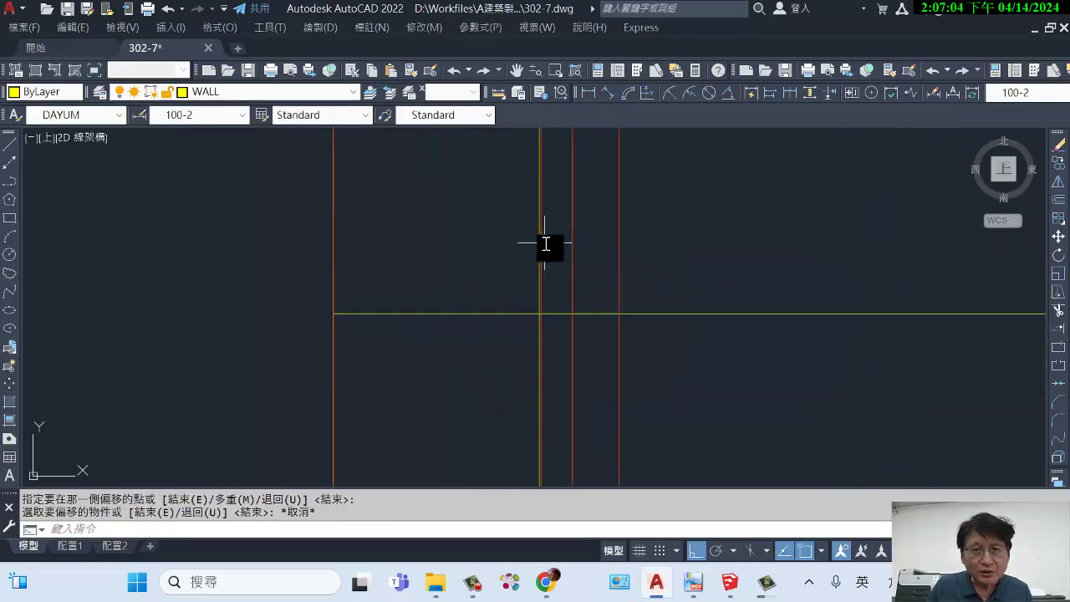
pyautogui.click(543, 225)
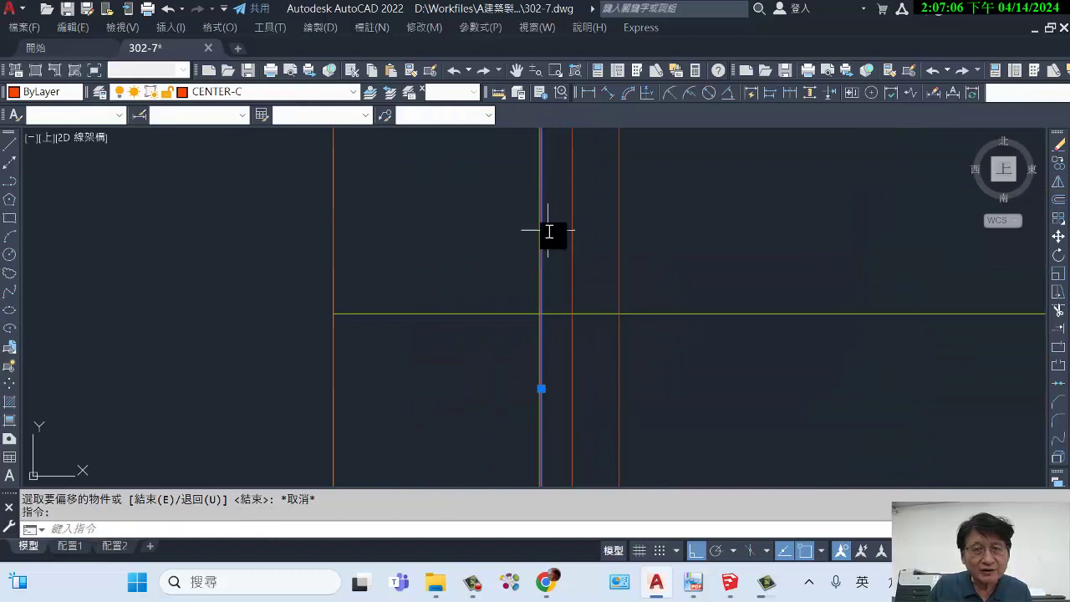
pyautogui.scroll(2, 552, 266)
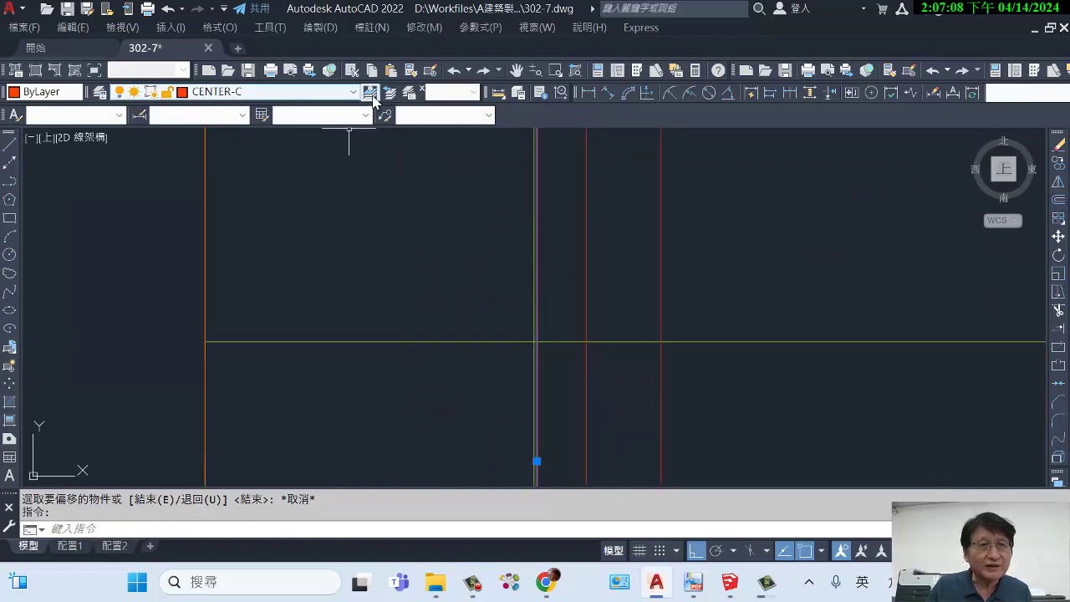
pyautogui.click(310, 92)
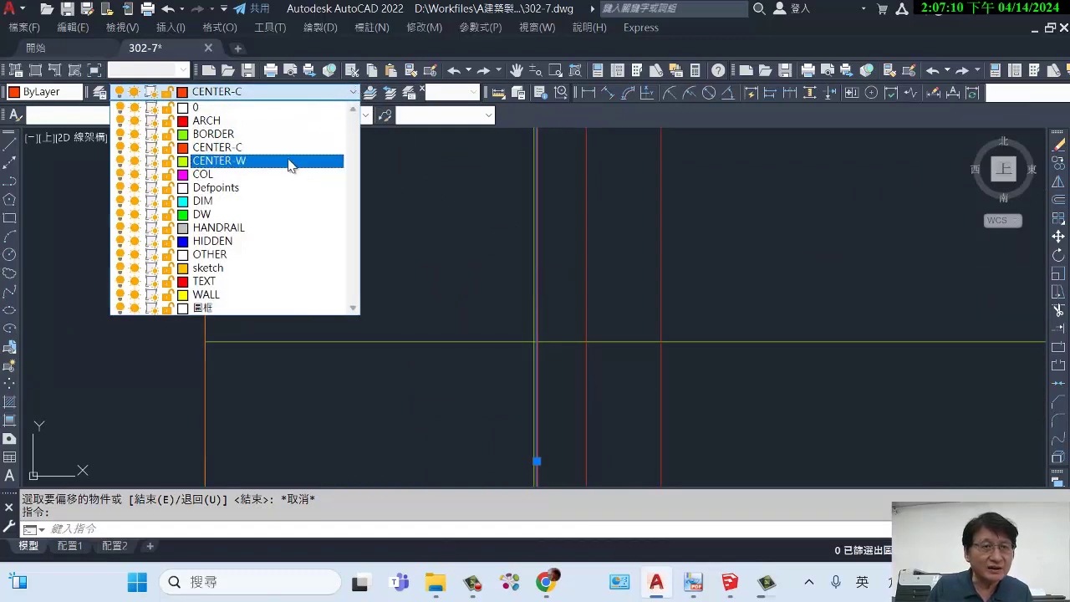
pyautogui.click(292, 161)
pyautogui.press('Escape')
# Step: Measure the distance from the left boundary line to the offset vertical line along the horizontal line below the bedrooms
pyautogui.scroll(-4, 427, 275)
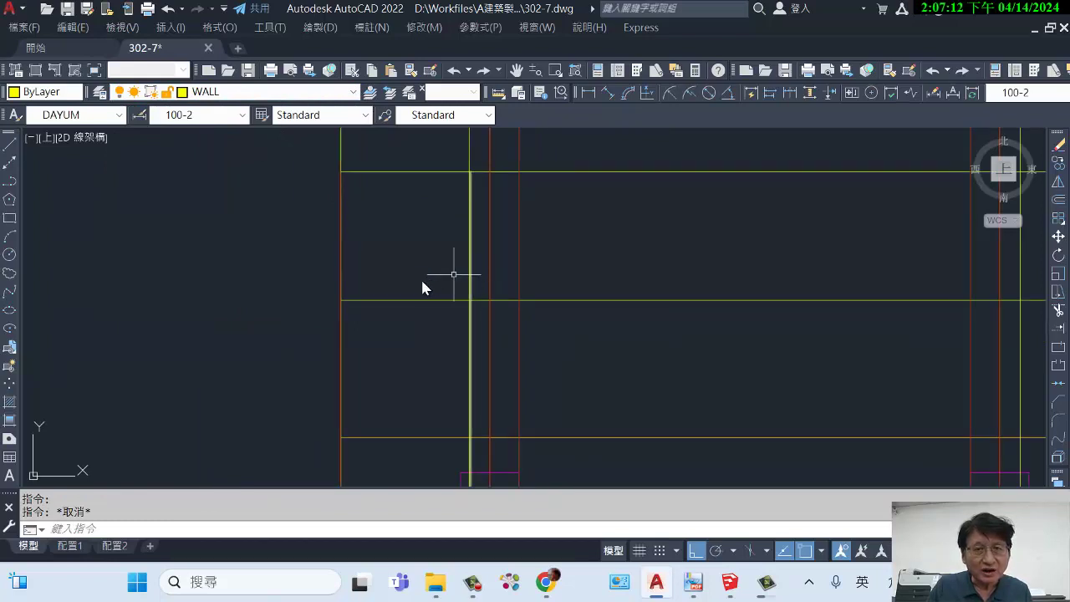
pyautogui.scroll(2, 470, 355)
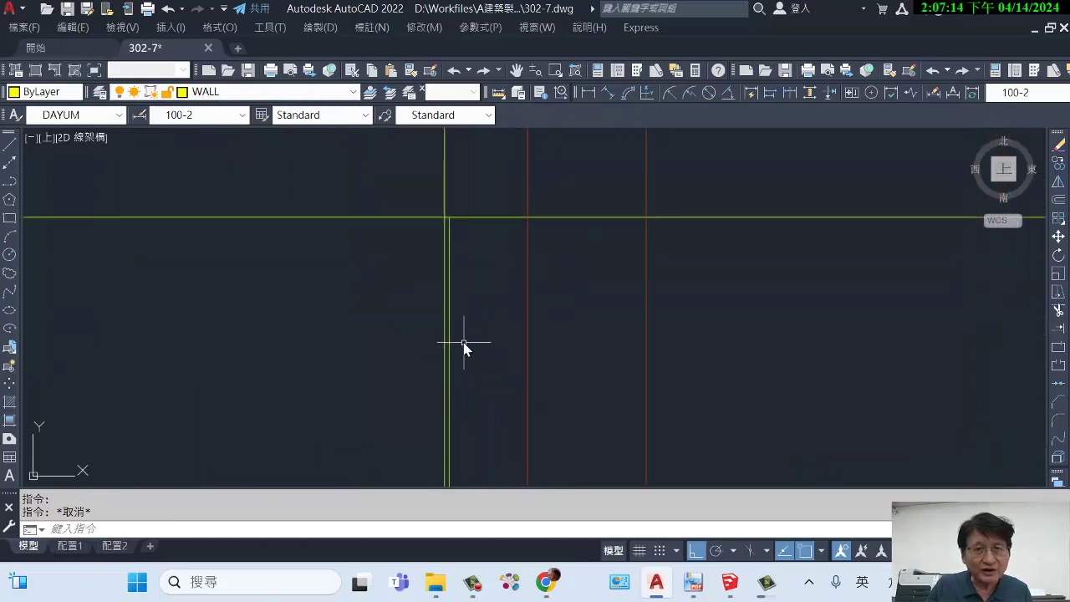
pyautogui.scroll(-3, 464, 342)
pyautogui.scroll(3, 463, 346)
pyautogui.scroll(-2, 463, 346)
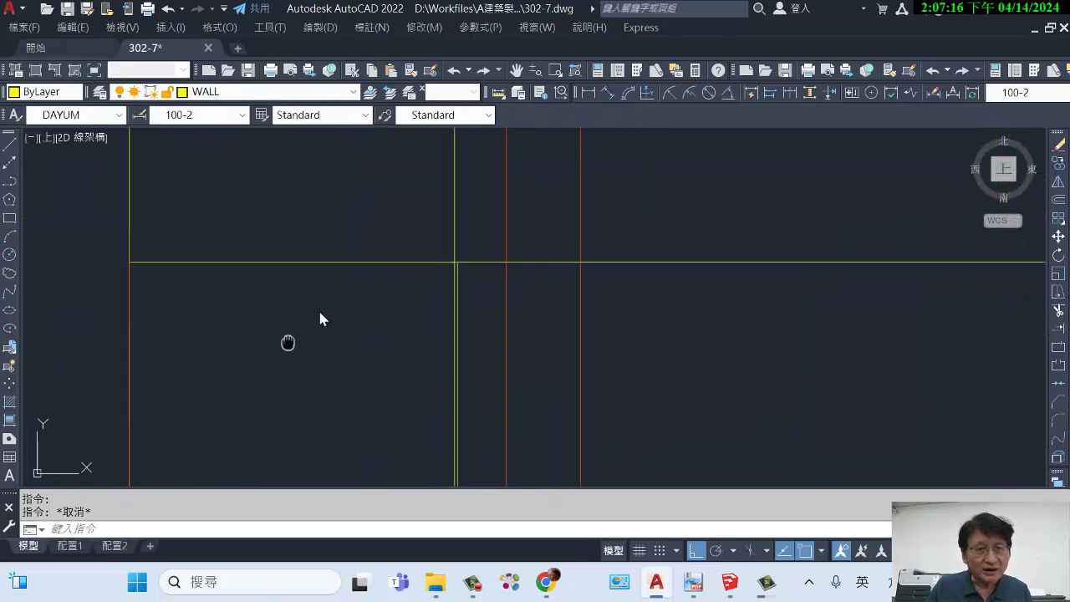
pyautogui.moveTo(320, 318)
pyautogui.mouseDown(button='middle')
pyautogui.moveTo(409, 225)
pyautogui.moveTo(389, 251)
pyautogui.mouseUp(button='middle')
pyautogui.write('di')
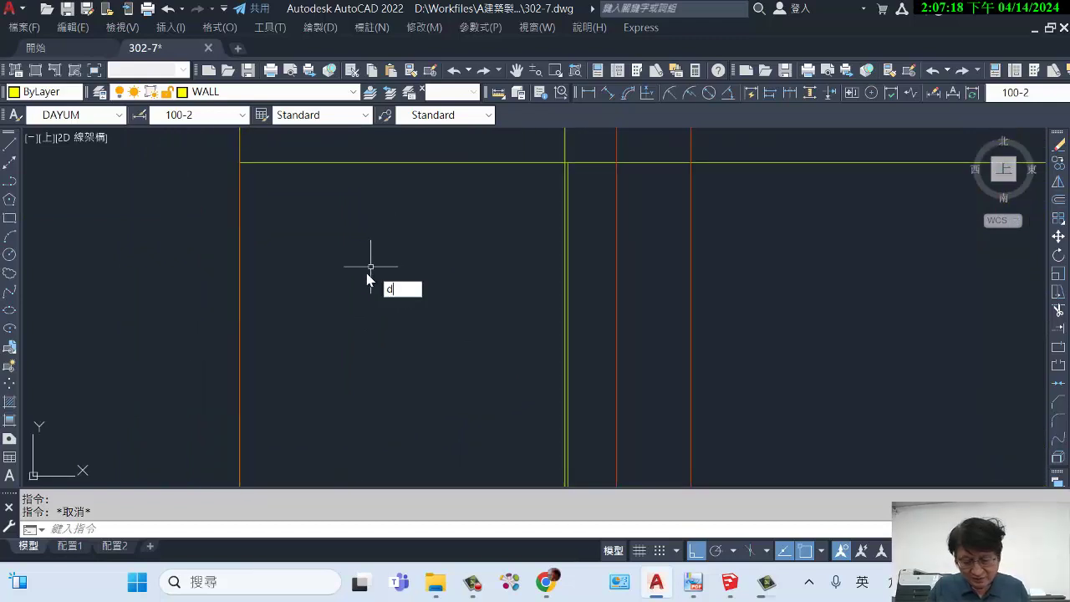
pyautogui.press('Return')
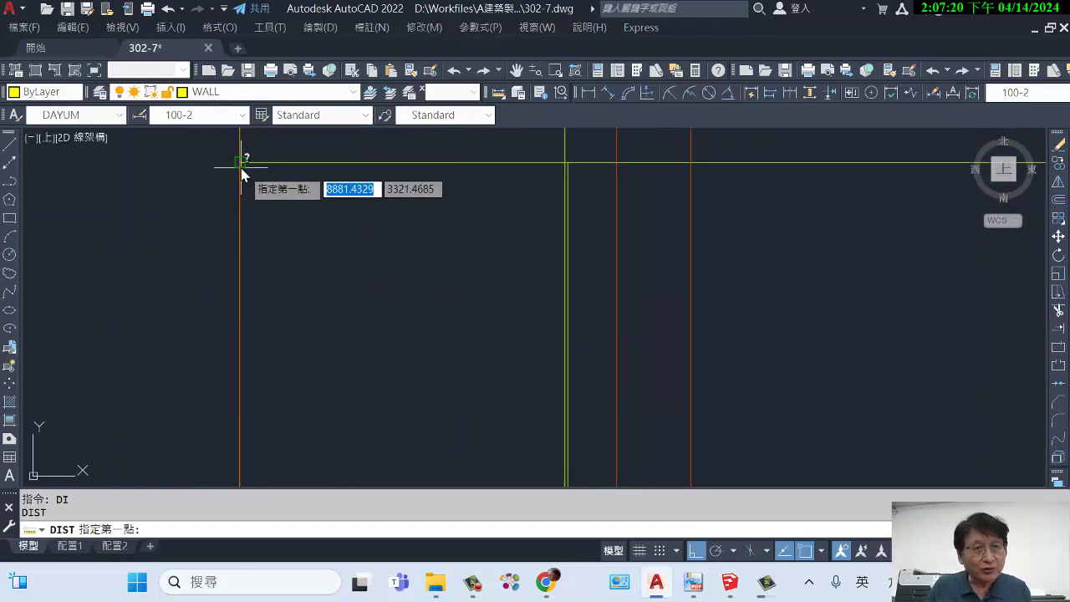
pyautogui.click(240, 162)
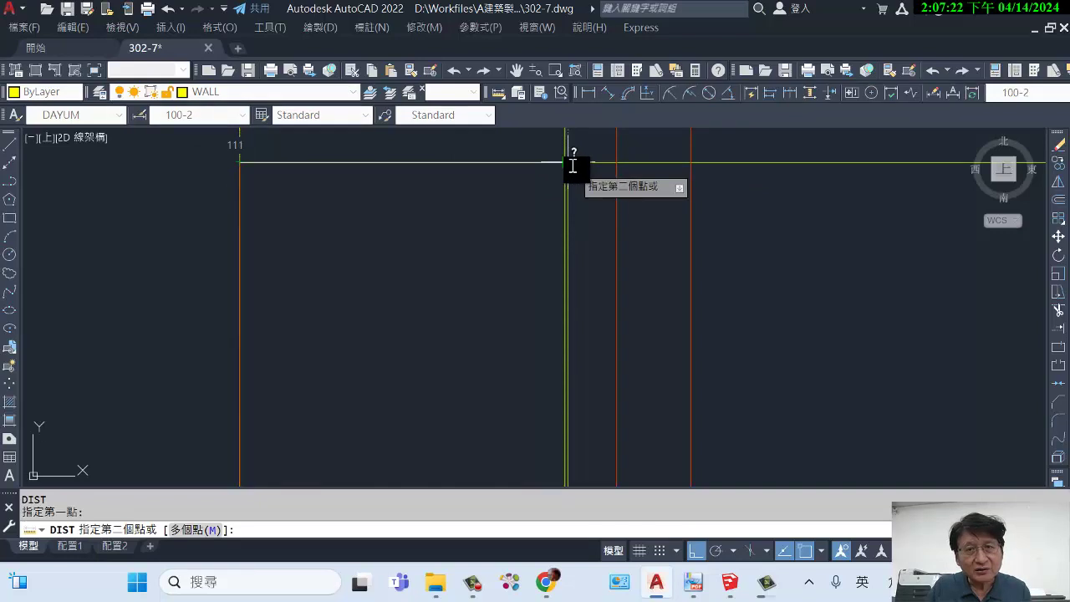
pyautogui.click(572, 166)
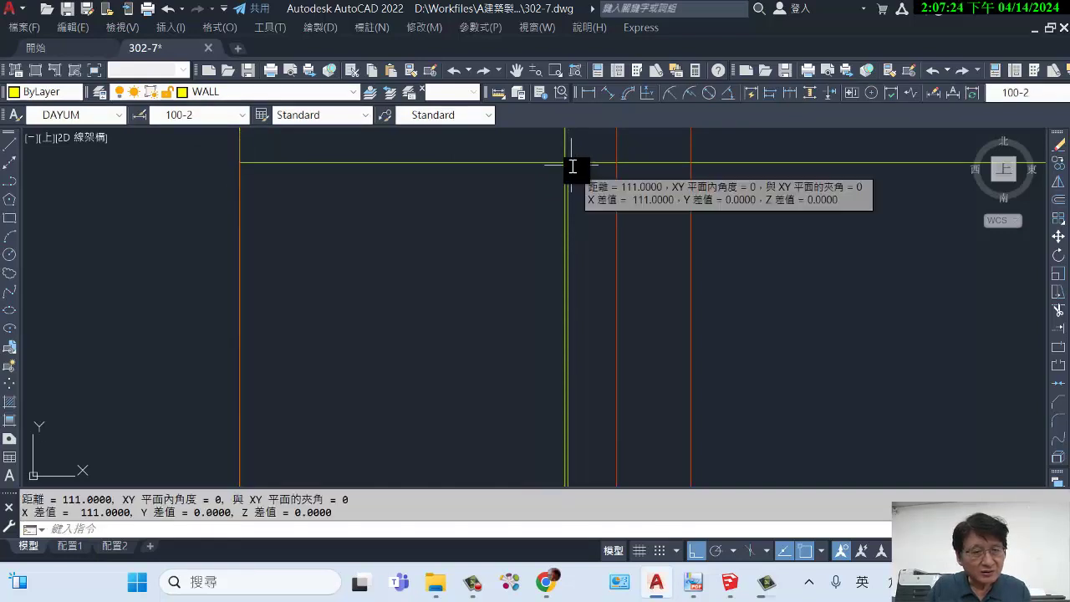
pyautogui.scroll(-4, 564, 185)
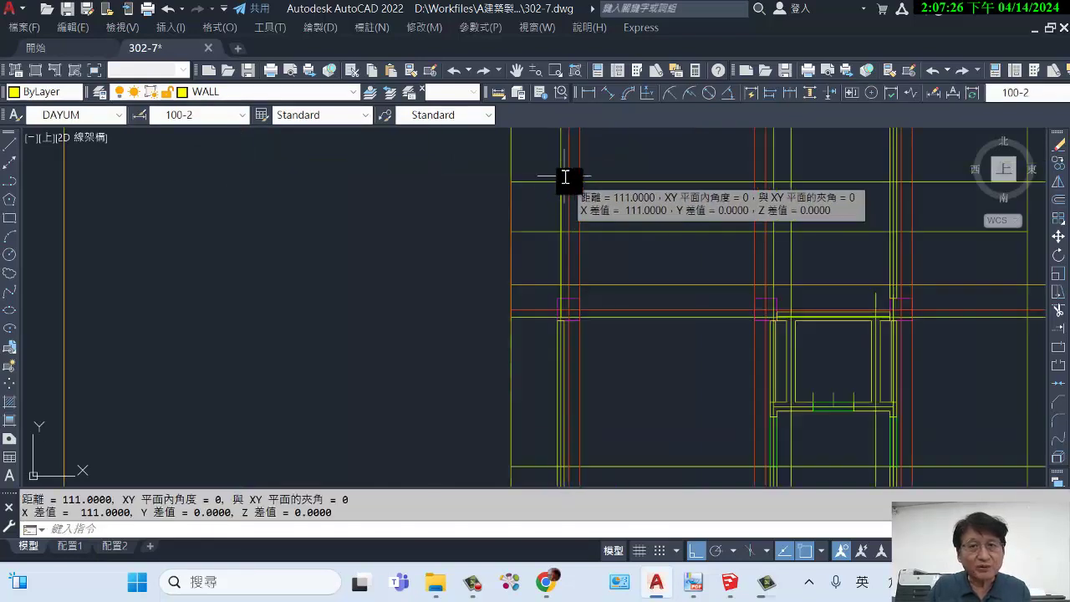
# Step: Examine the vertical lines on the left boundary and beside the leftmost column, checking the boundary line's layer and extent
pyautogui.moveTo(566, 175); pyautogui.dragTo(556, 370, button='middle')
pyautogui.scroll(5, 573, 326)
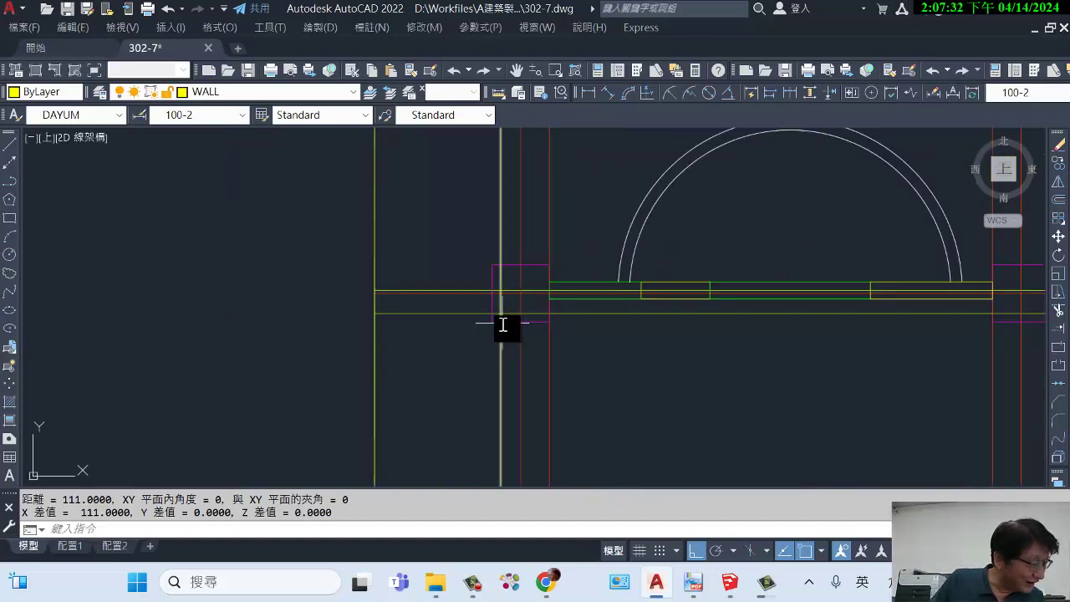
pyautogui.scroll(-2, 505, 334)
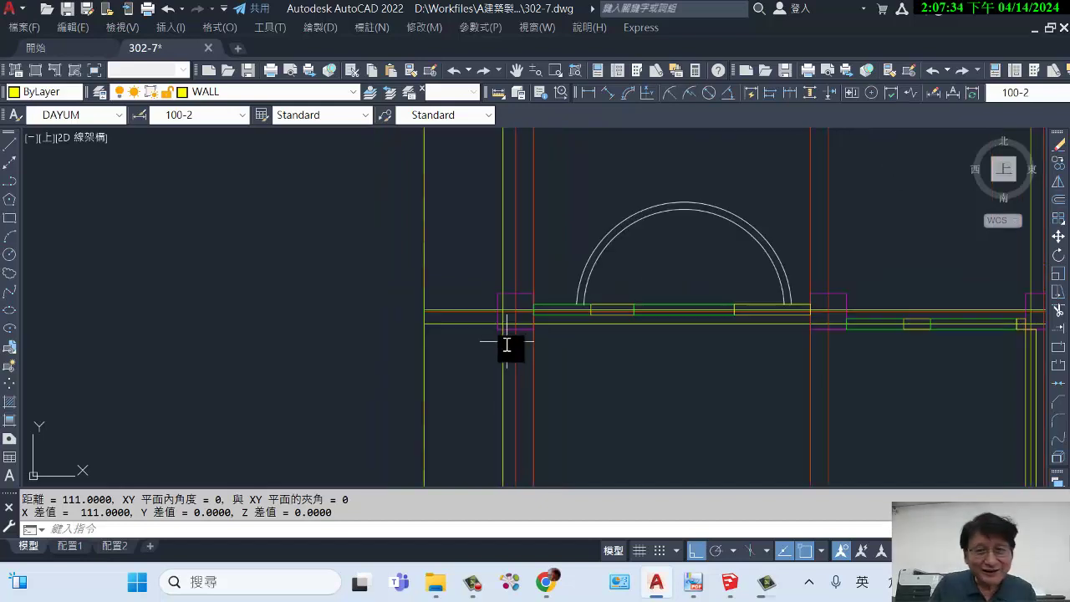
pyautogui.moveTo(508, 341); pyautogui.dragTo(513, 167, button='middle')
pyautogui.scroll(2, 513, 167)
pyautogui.moveTo(481, 297); pyautogui.dragTo(473, 485, button='middle')
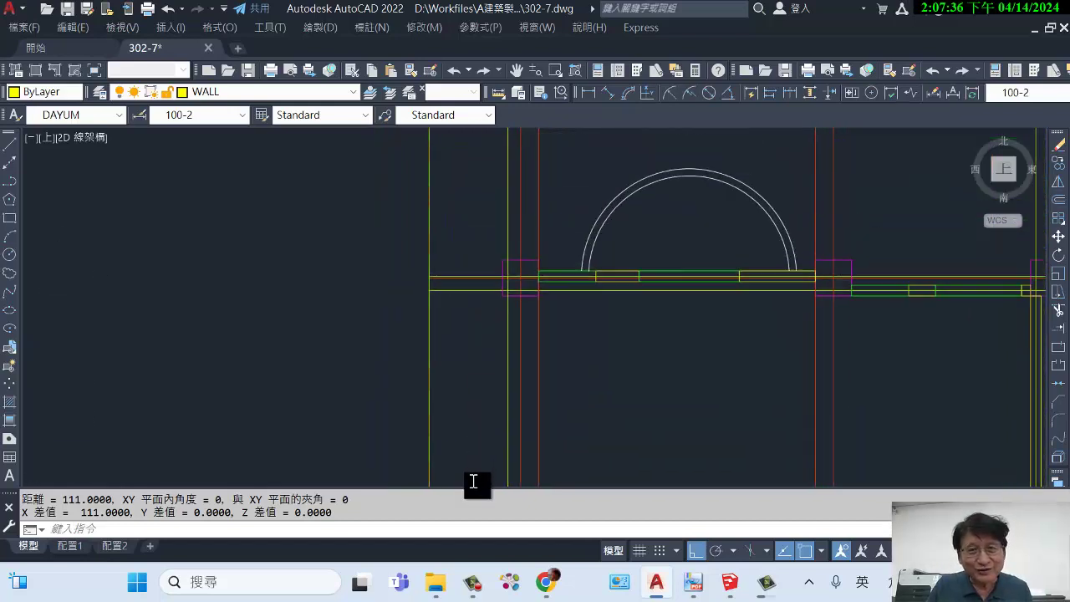
pyautogui.moveTo(468, 134); pyautogui.dragTo(456, 253, button='middle')
pyautogui.scroll(3, 453, 251)
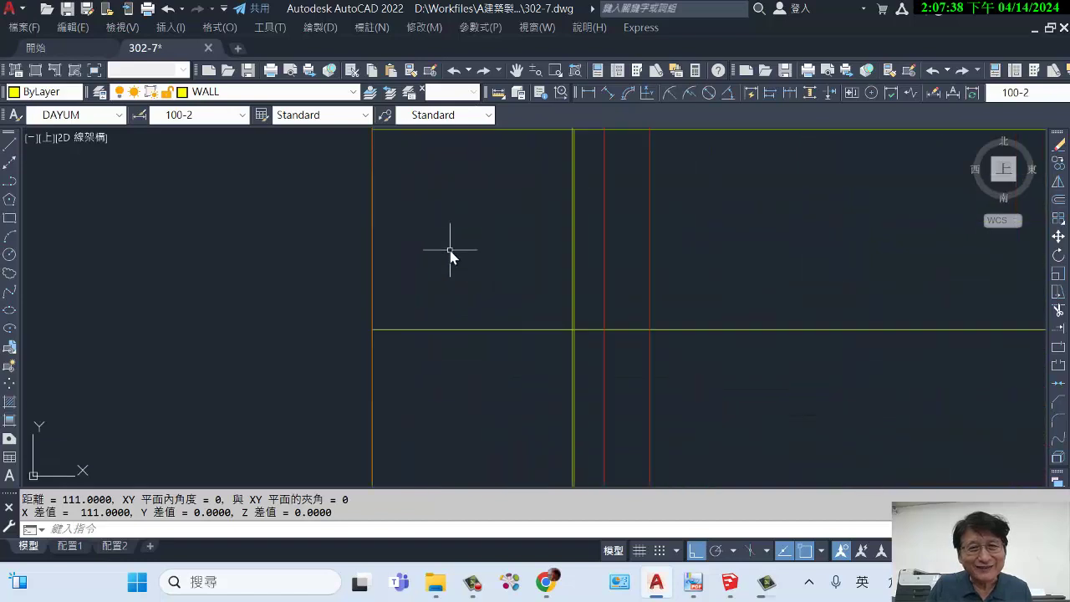
pyautogui.click(370, 215)
pyautogui.press('Escape')
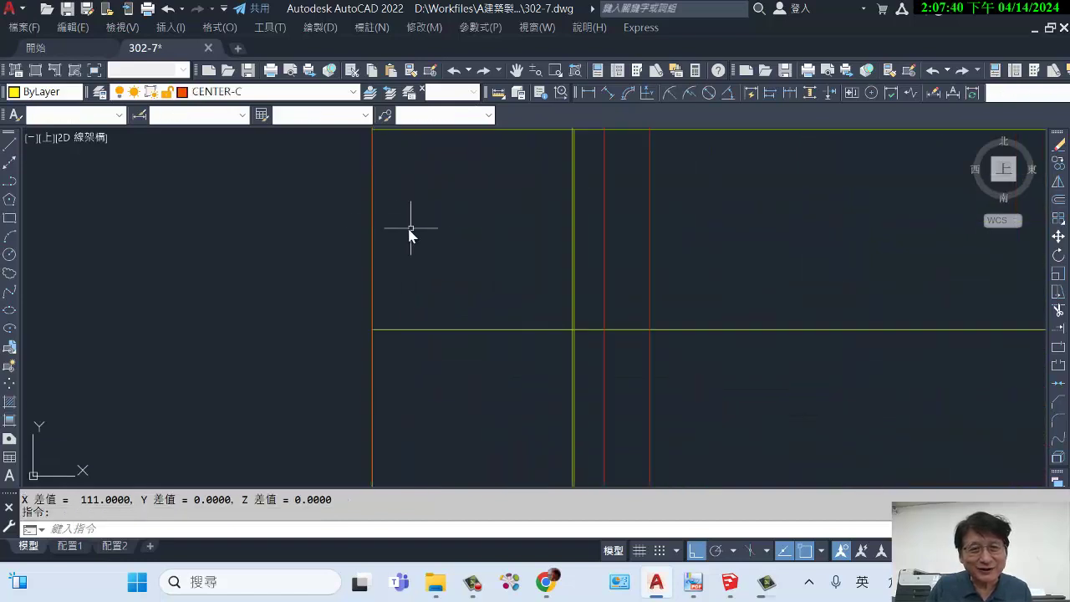
pyautogui.click(372, 162)
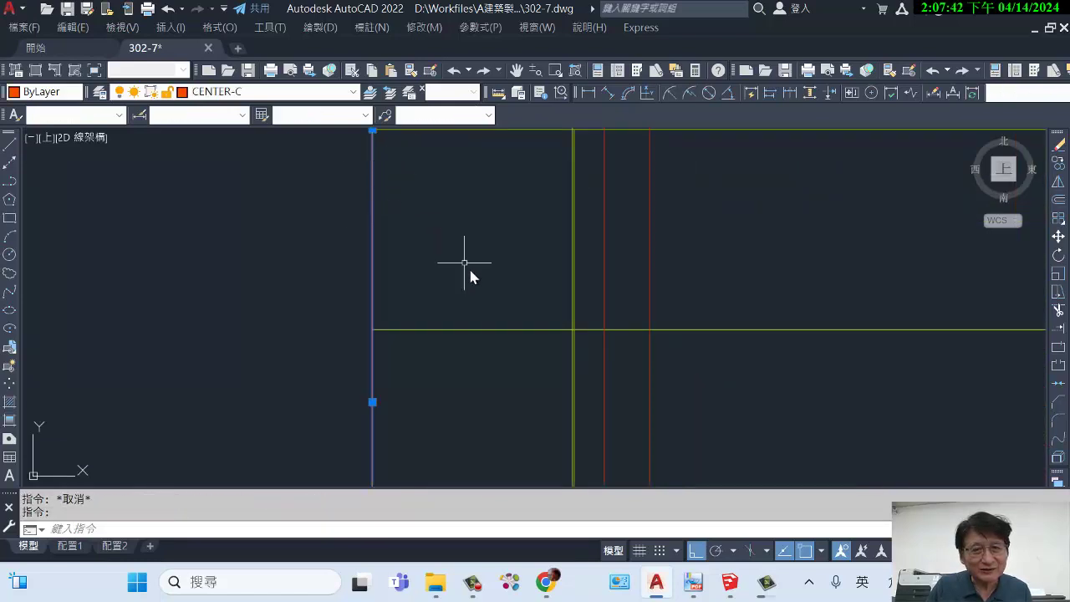
pyautogui.scroll(-1, 467, 271)
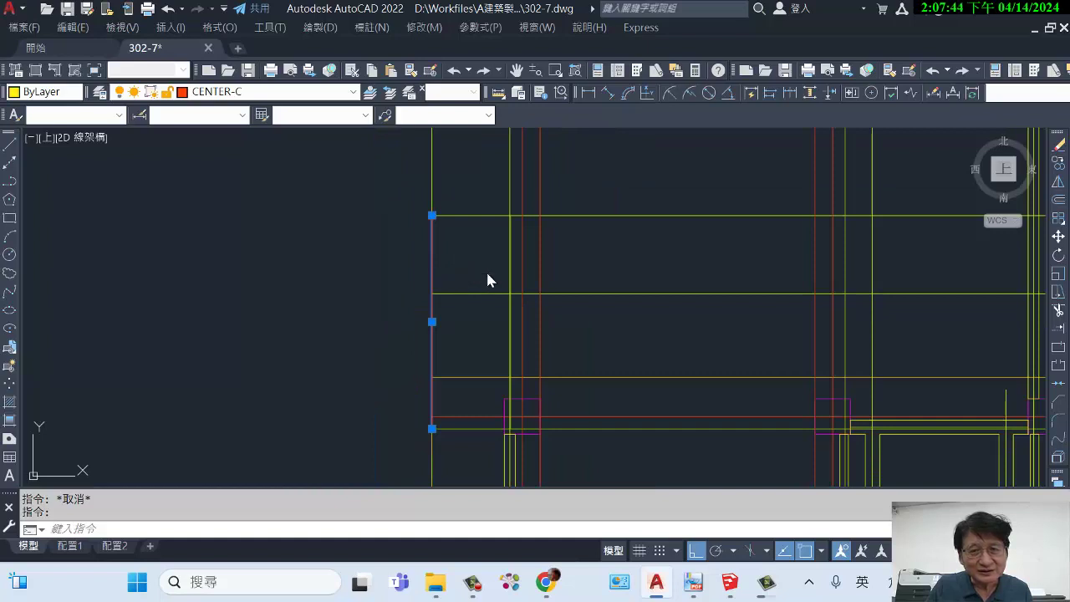
pyautogui.press('Escape')
pyautogui.scroll(4, 455, 293)
pyautogui.scroll(2, 349, 311)
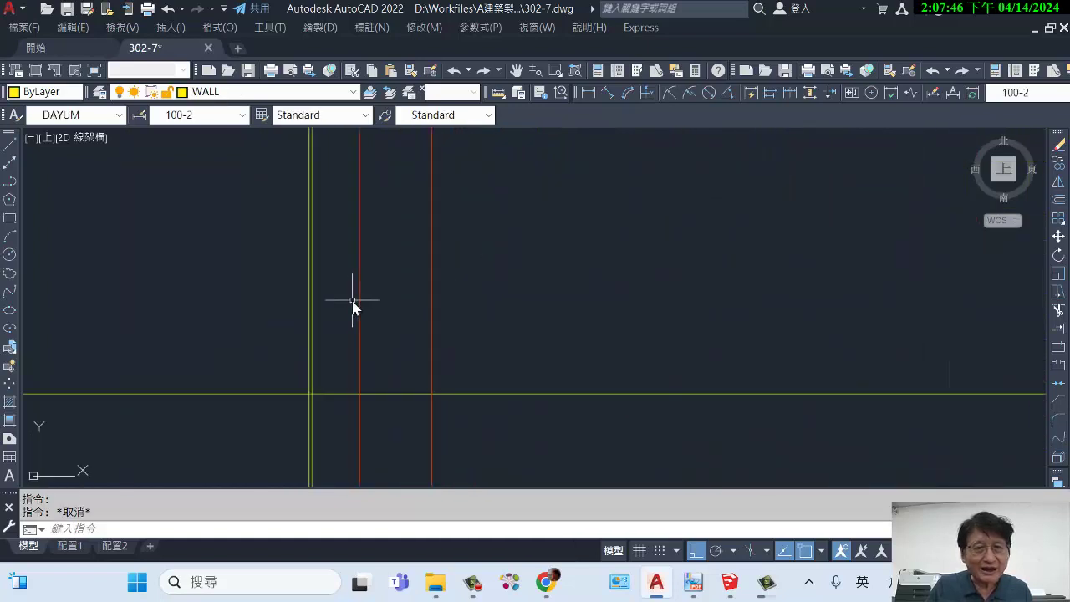
pyautogui.moveTo(341, 325); pyautogui.dragTo(375, 406, button='middle')
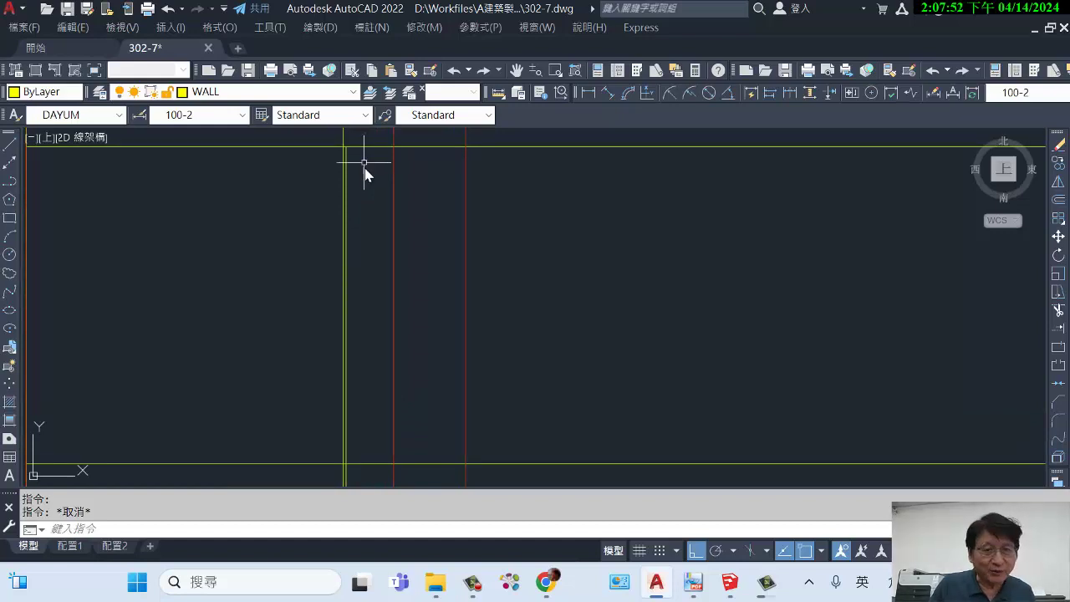
# Step: Delete the short CENTER-C vertical line on the left boundary
pyautogui.scroll(-5, 393, 251)
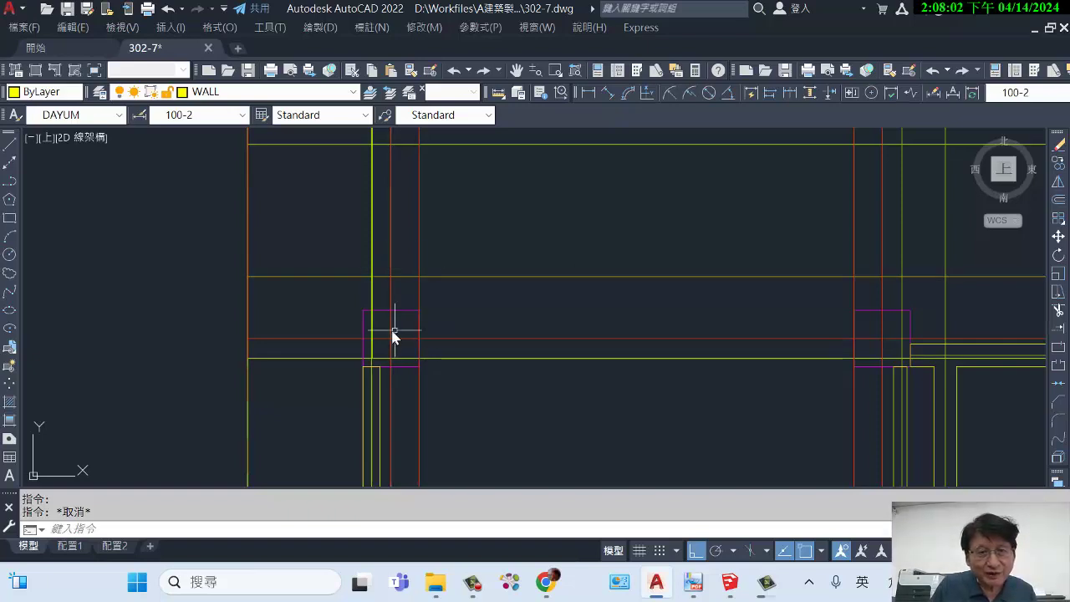
pyautogui.scroll(-2, 375, 324)
pyautogui.scroll(2, 357, 312)
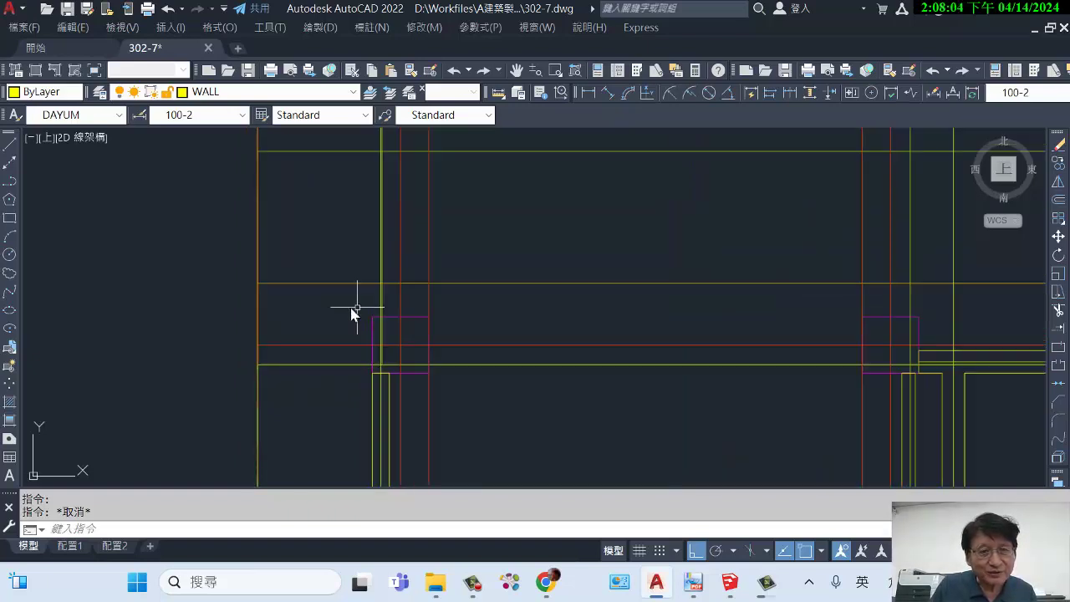
pyautogui.scroll(1, 256, 303)
pyautogui.click(255, 295)
pyautogui.scroll(-3, 310, 320)
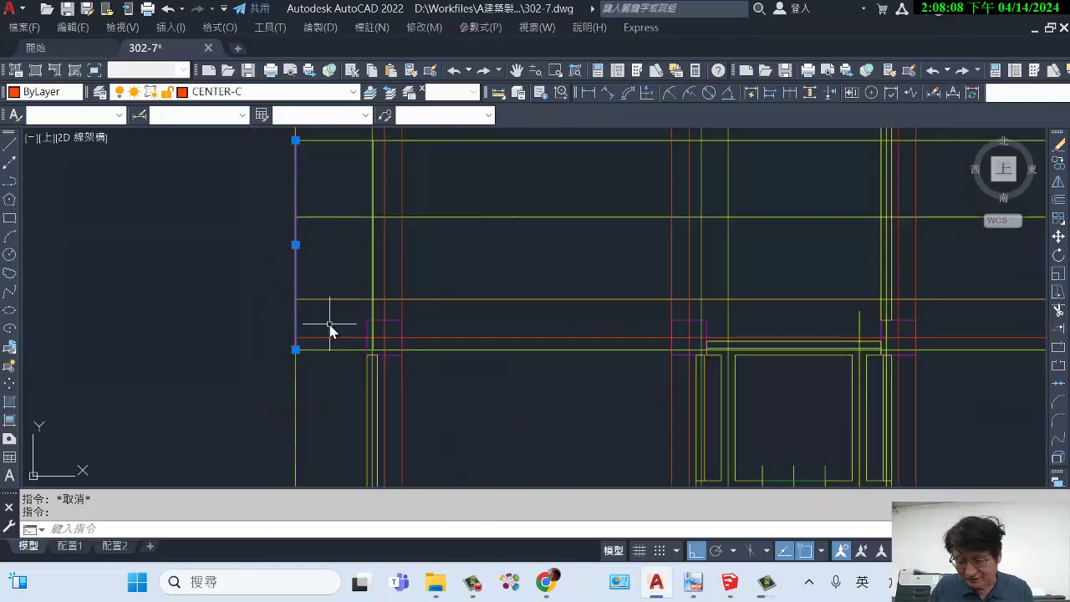
pyautogui.press('Delete')
# Step: Move the short CENTER-W vertical line beside the leftmost column left onto the column's left edge
pyautogui.scroll(3, 381, 275)
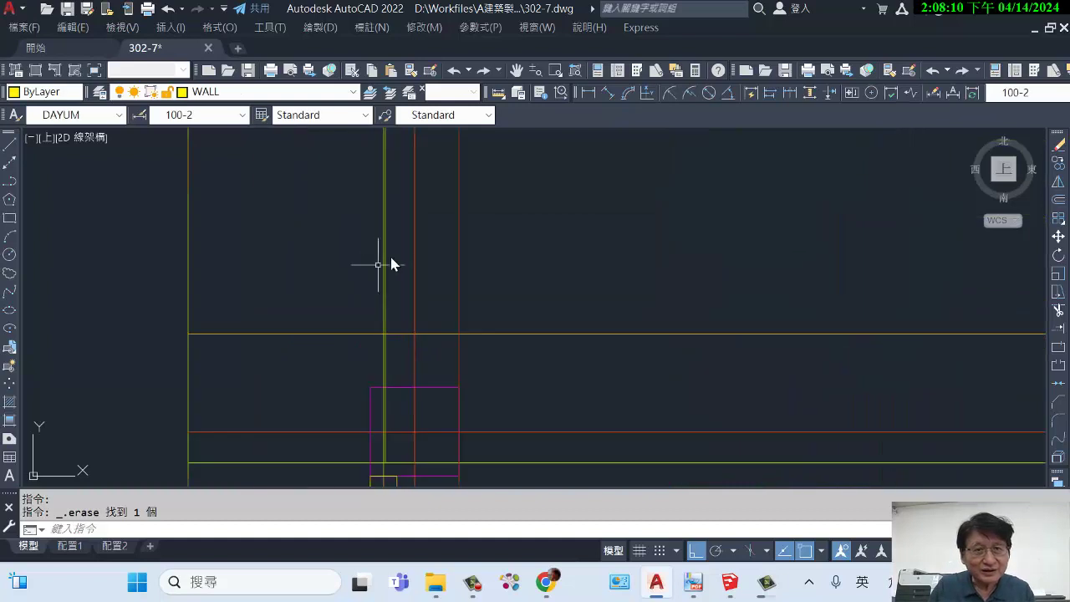
pyautogui.click(385, 256)
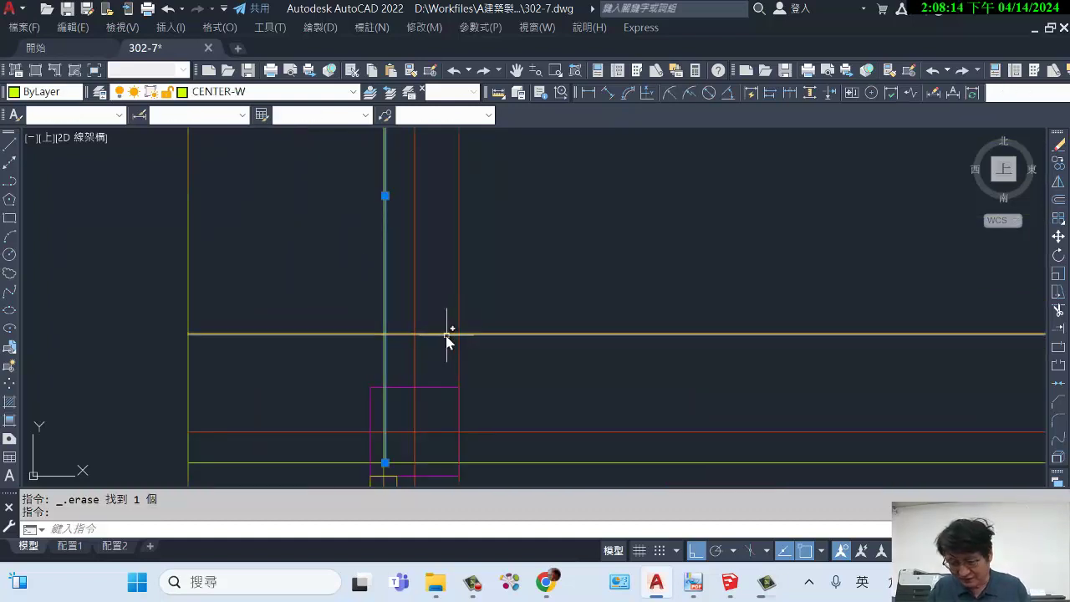
pyautogui.moveTo(446, 335)
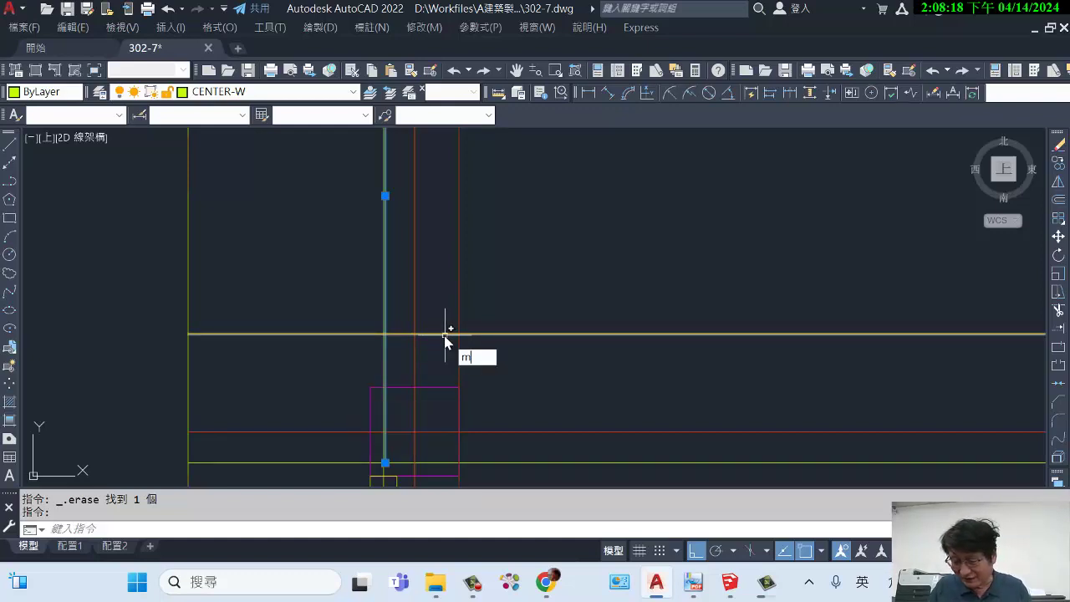
pyautogui.press('Return')
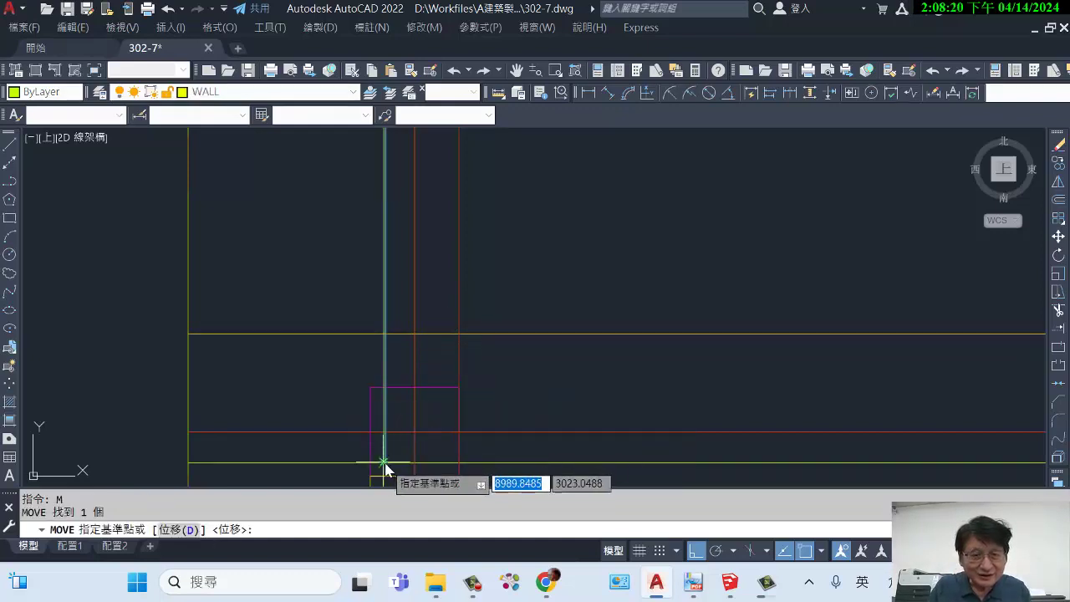
pyautogui.scroll(2, 384, 464)
pyautogui.click(384, 463)
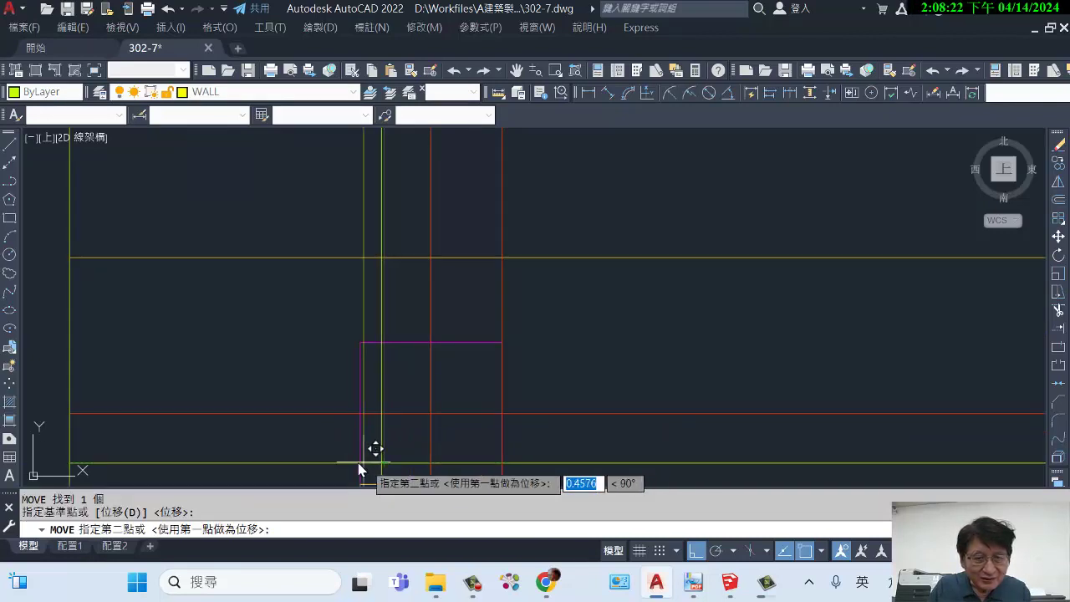
pyautogui.click(380, 455)
pyautogui.scroll(-3, 474, 391)
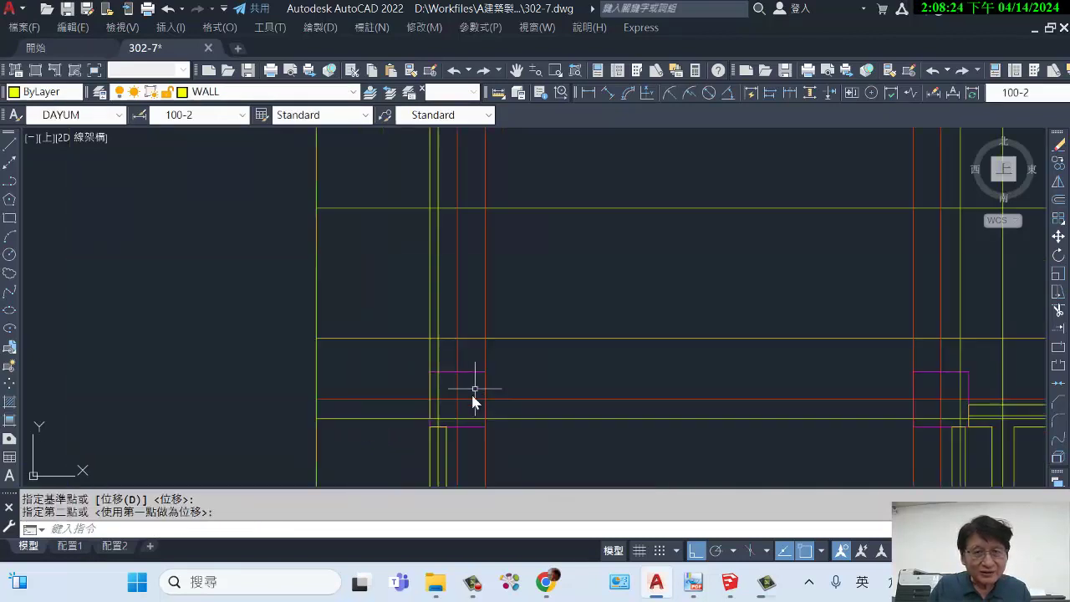
pyautogui.press('Escape')
# Step: Move the short CENTER-W vertical line horizontally by 111 to the right, using its upper endpoint as base point
pyautogui.scroll(4, 416, 280)
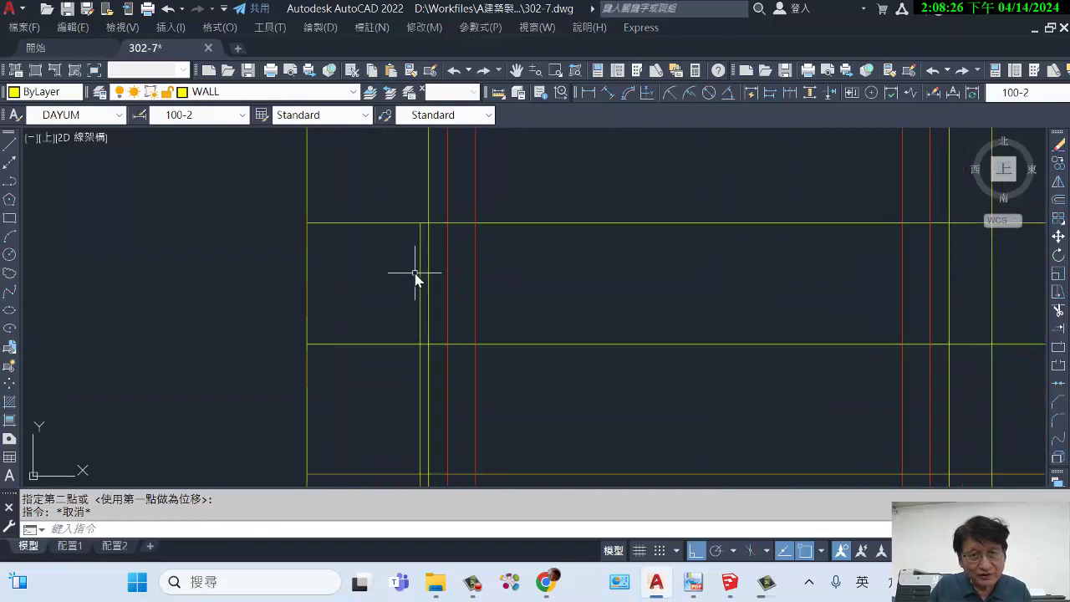
pyautogui.click(423, 229)
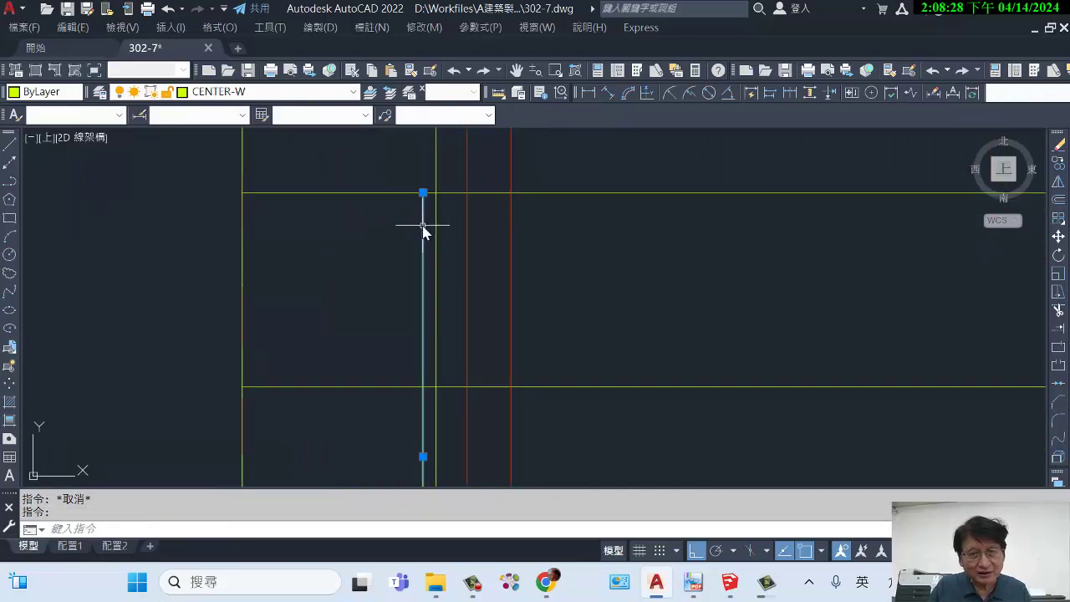
pyautogui.write('m')
pyautogui.press('Return')
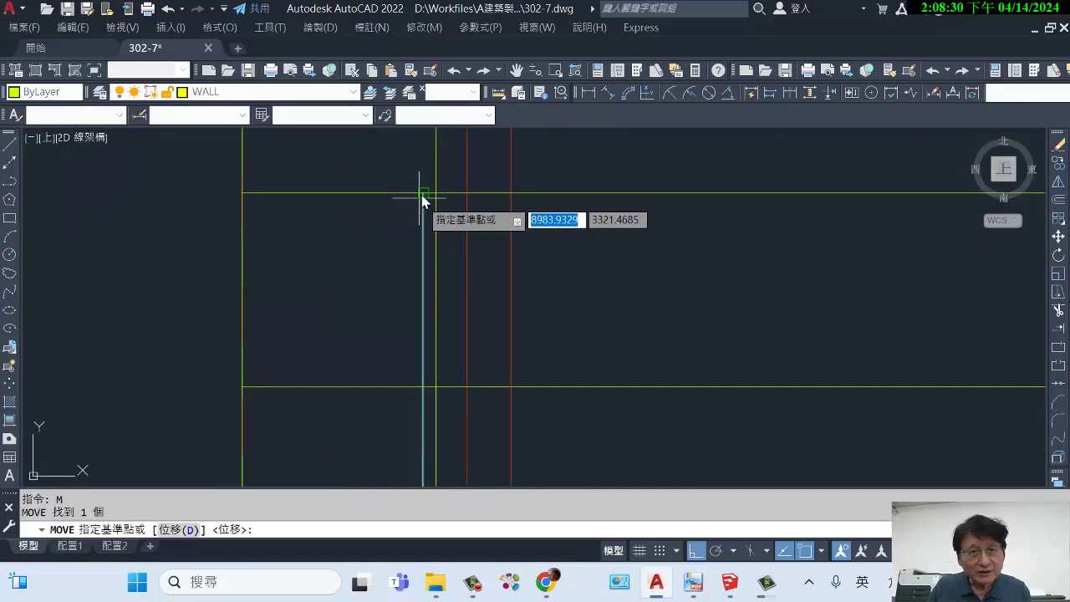
pyautogui.click(422, 193)
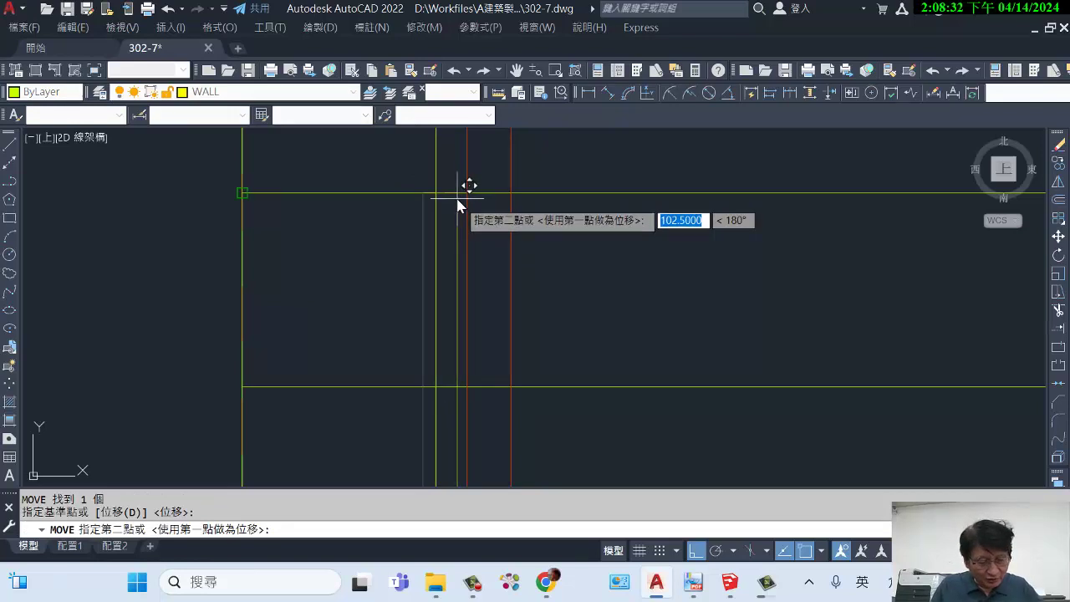
pyautogui.press('F8')
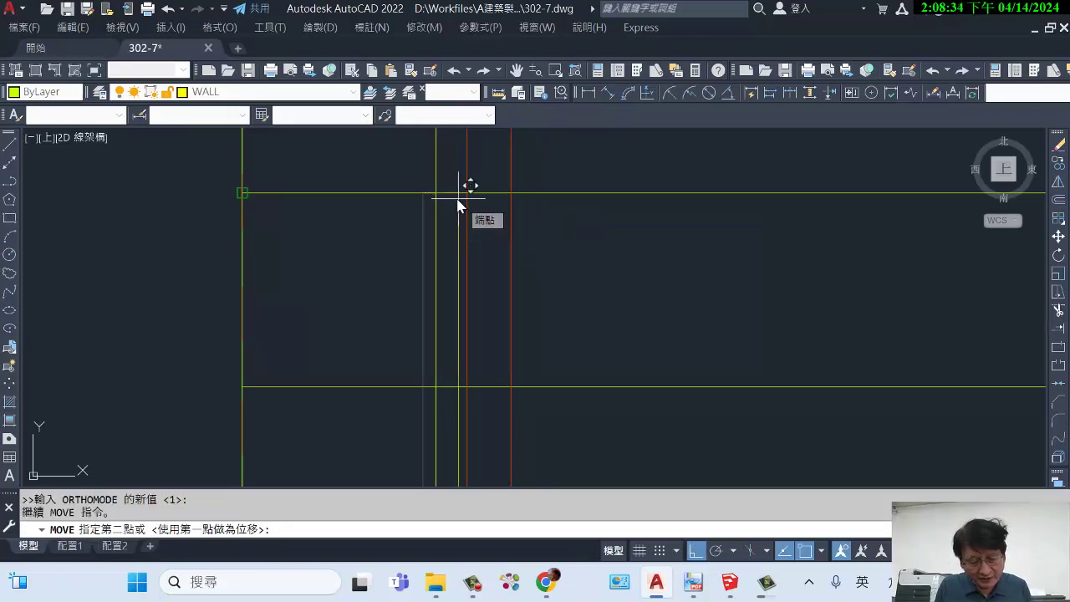
pyautogui.write('111')
pyautogui.press('Tab')
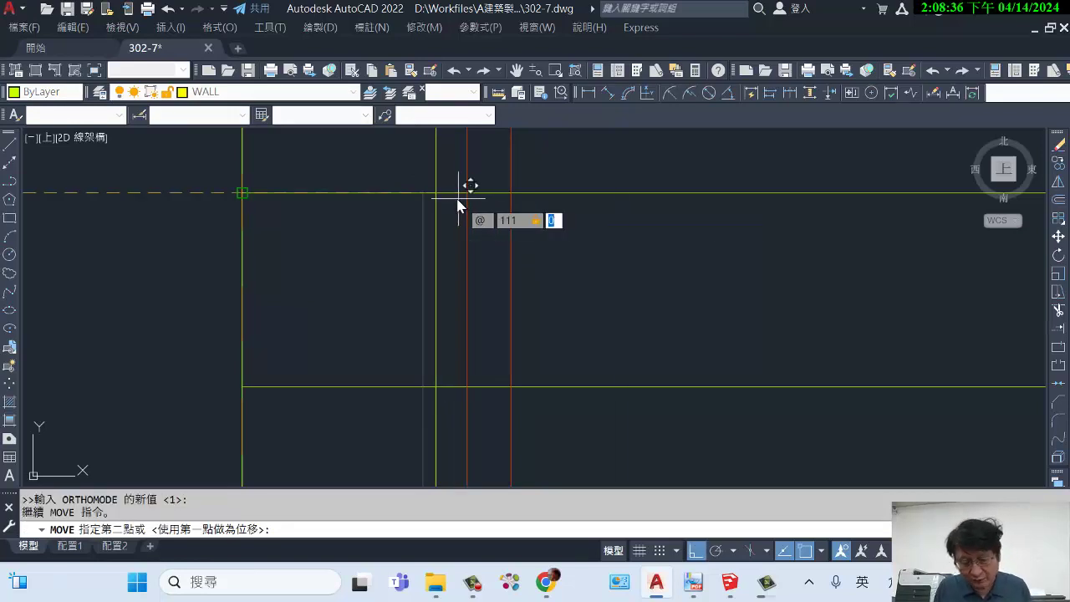
pyautogui.press('Return')
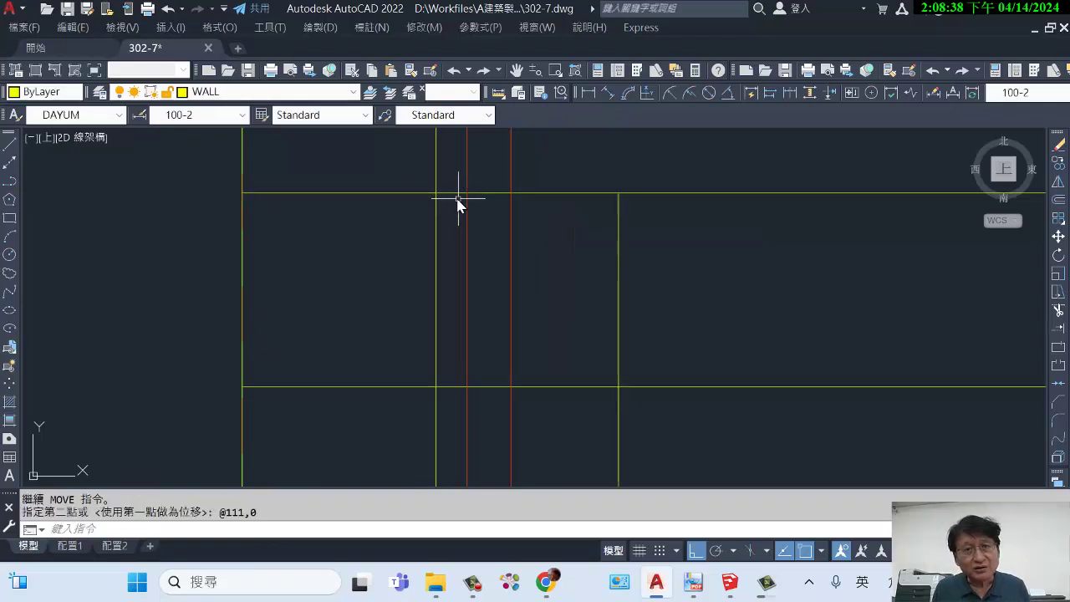
pyautogui.scroll(-5, 398, 140)
pyautogui.scroll(3, 508, 258)
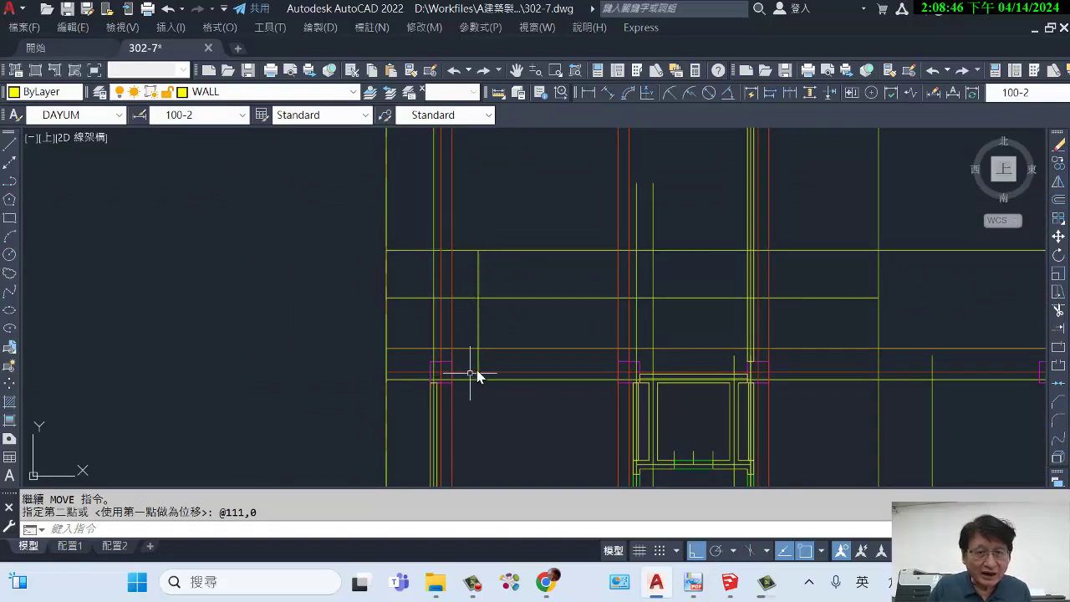
pyautogui.scroll(2, 476, 374)
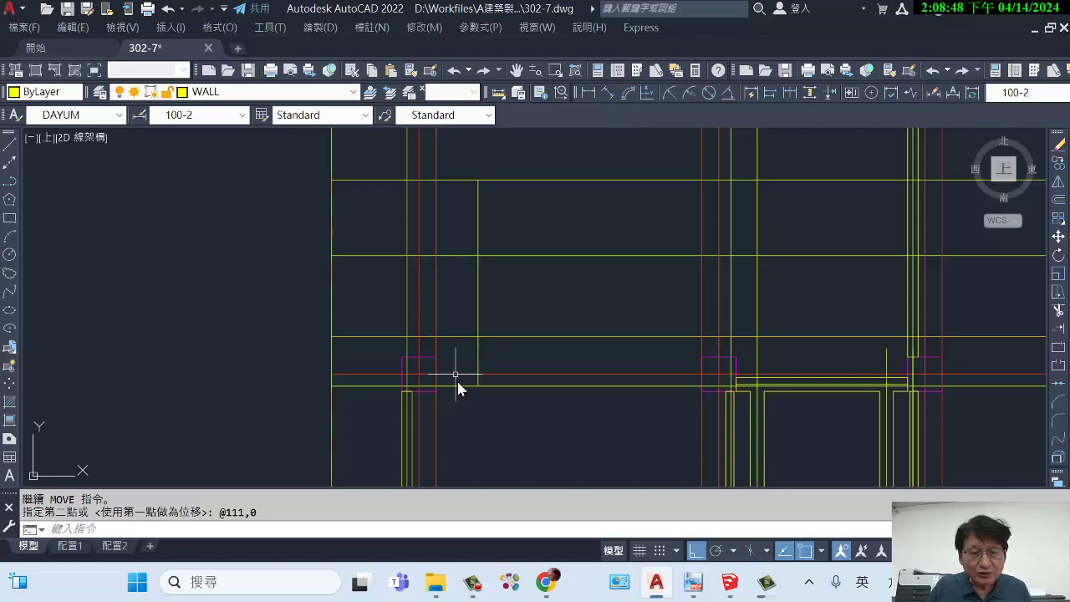
pyautogui.press('Escape')
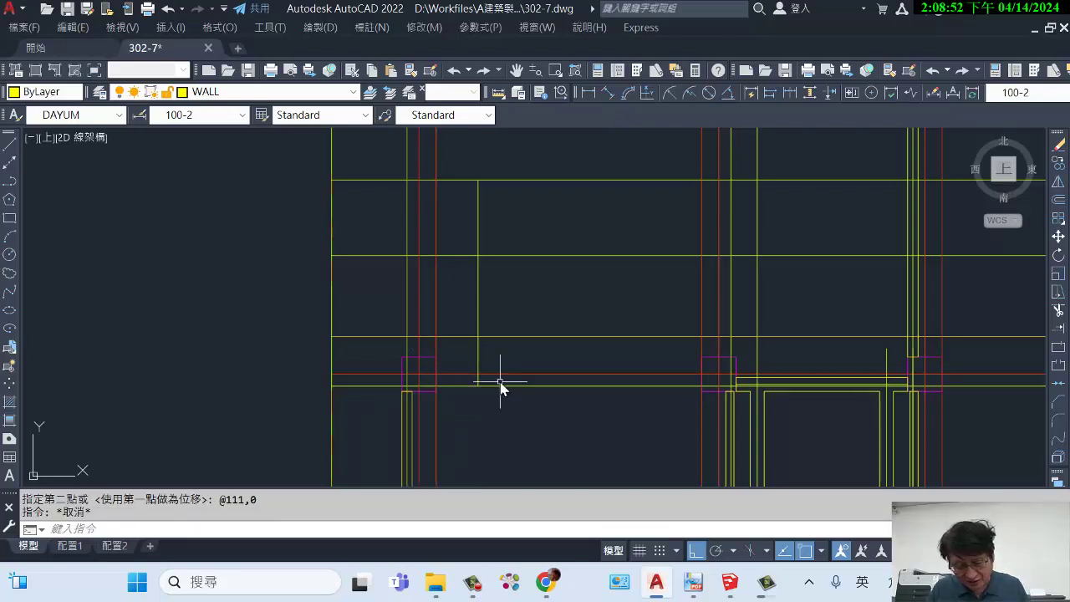
# Step: Copy the red horizontal centerline running through the columns up to the columns' upper edge
pyautogui.write('co')
pyautogui.press('Return')
pyautogui.click(496, 377)
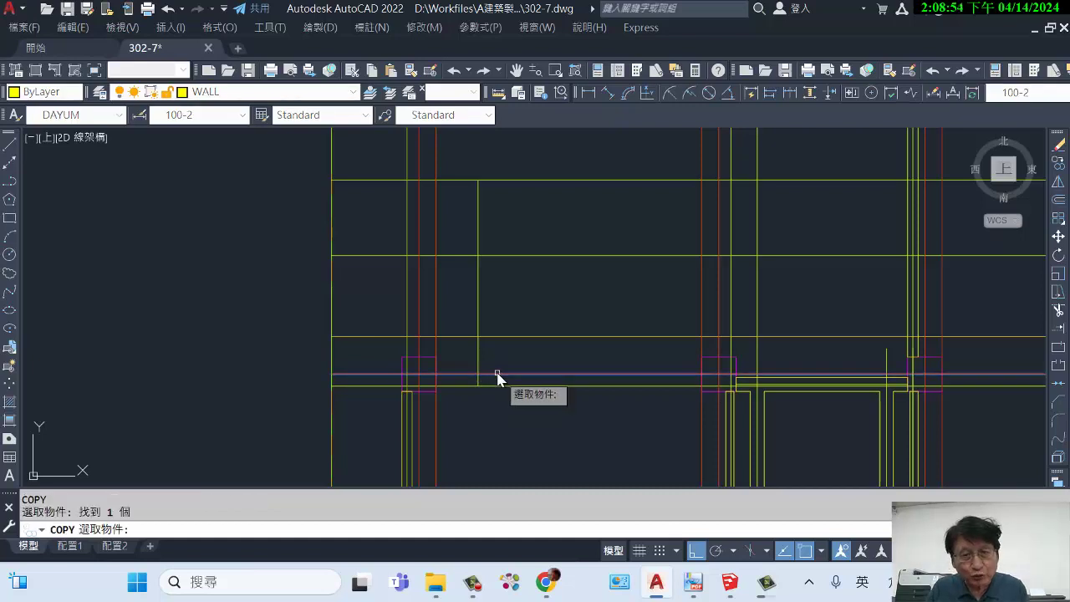
pyautogui.press('Return')
pyautogui.click(437, 375)
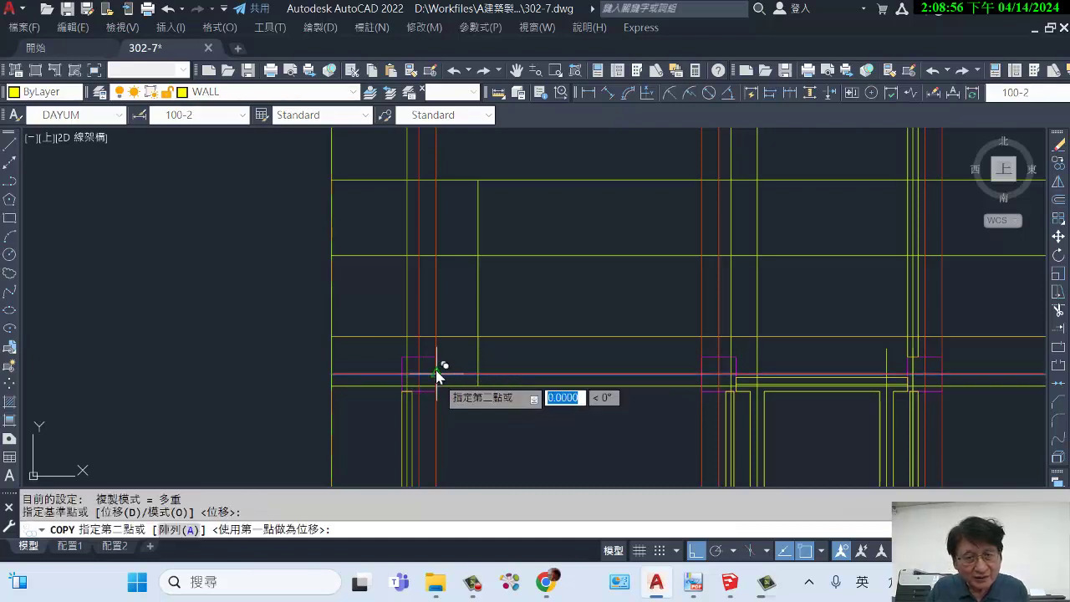
pyautogui.click(436, 359)
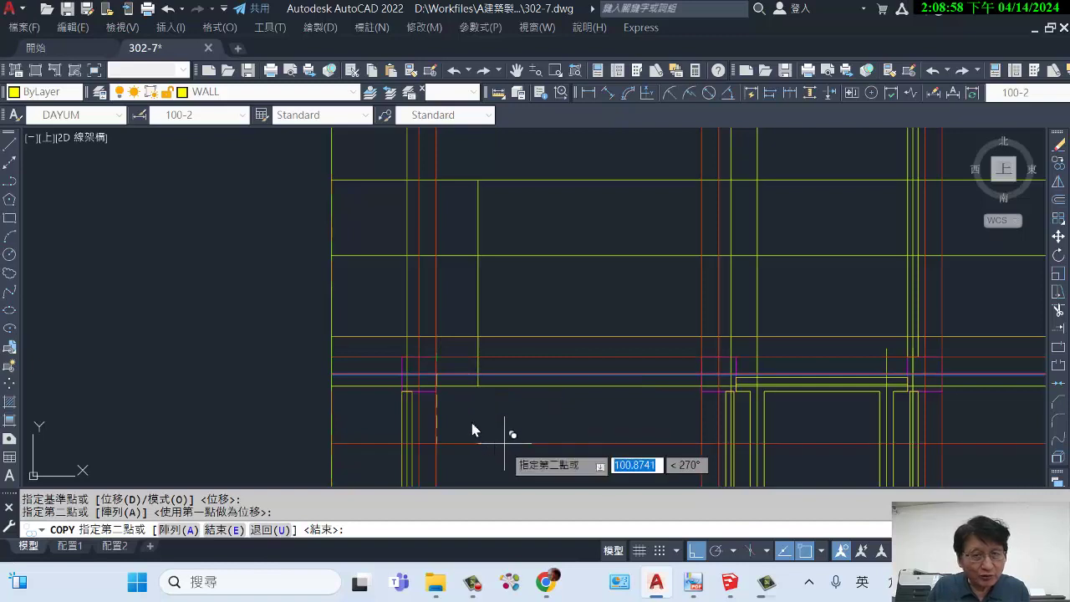
pyautogui.press('Return')
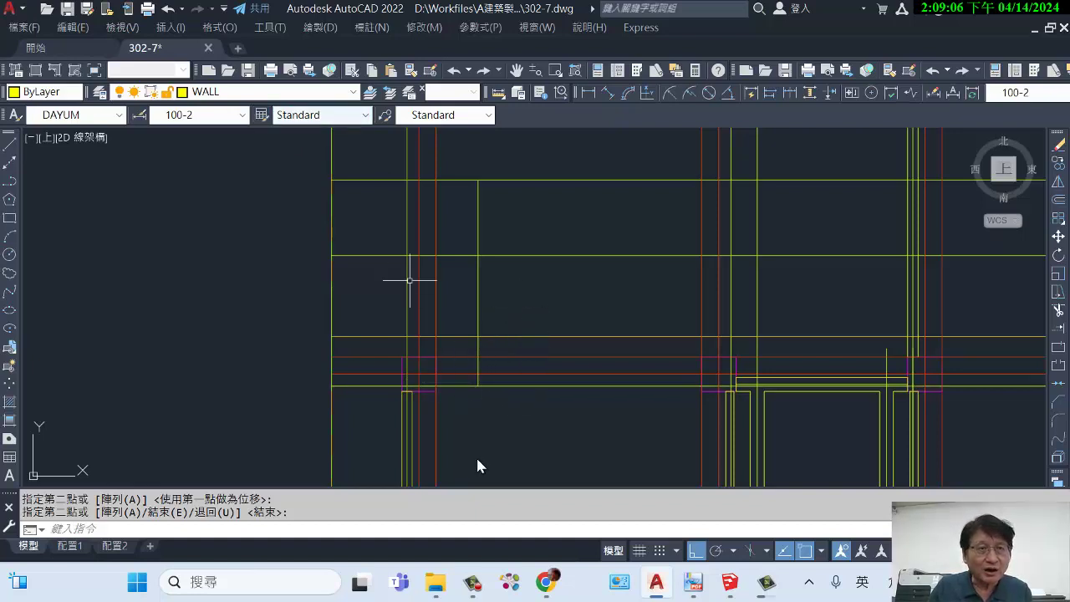
# Step: Start an RC-WALL multiline with its scale set to 15 and its justification set to zero (置中)
pyautogui.scroll(4, 481, 443)
pyautogui.scroll(2, 451, 410)
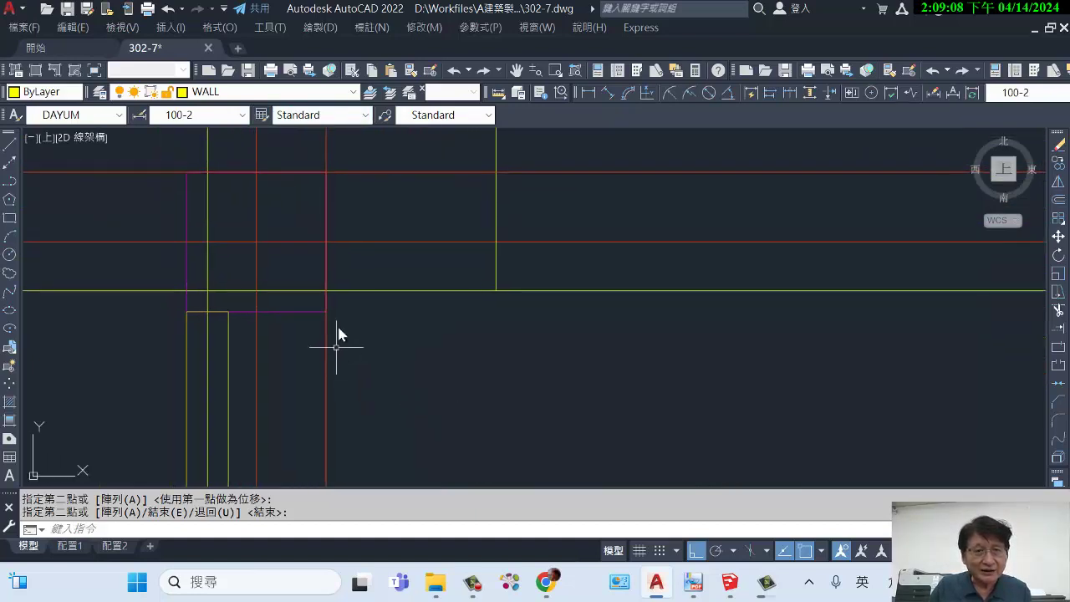
pyautogui.write('mml')
pyautogui.press('Return')
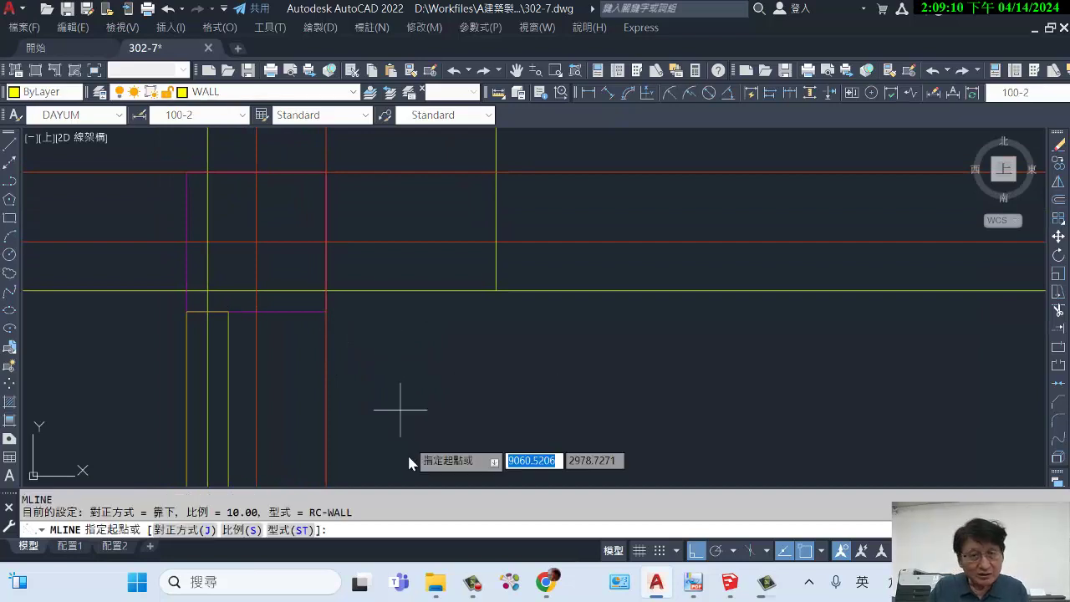
pyautogui.click(254, 529)
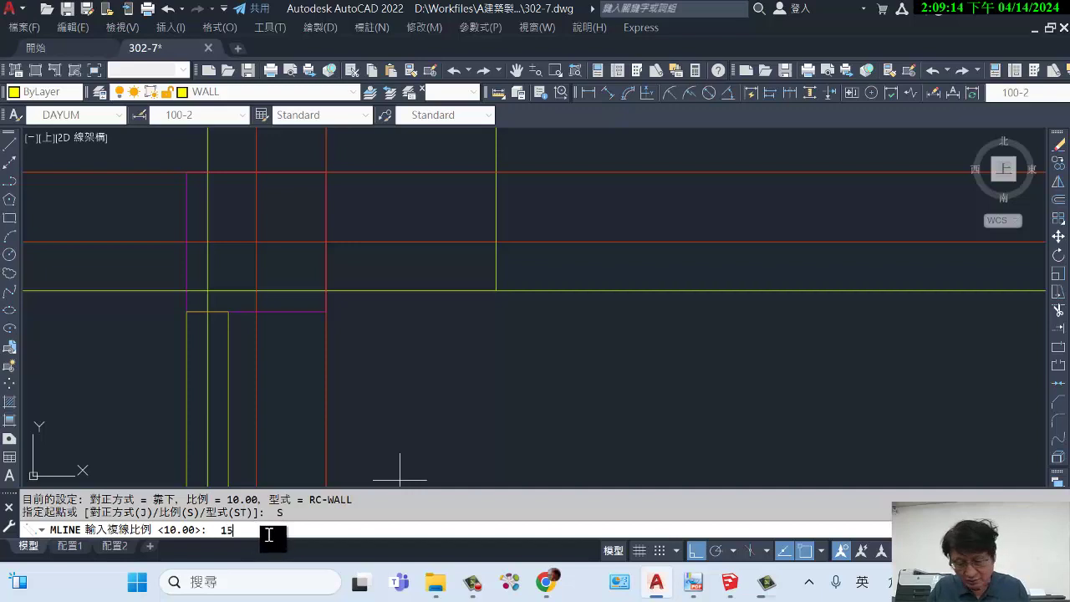
pyautogui.write('15')
pyautogui.press('Return')
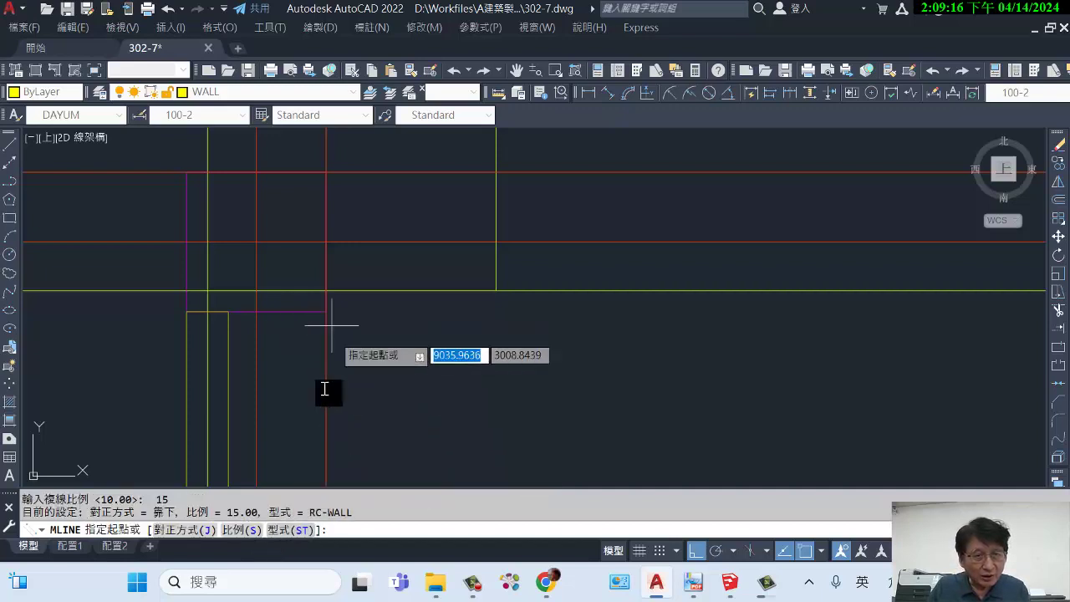
pyautogui.click(197, 529)
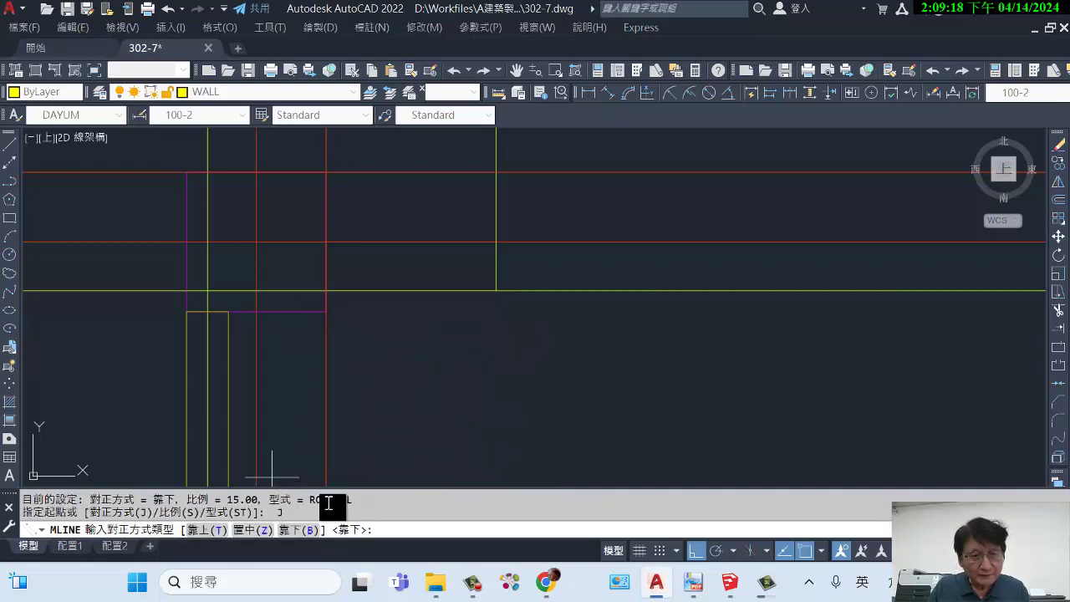
pyautogui.click(253, 529)
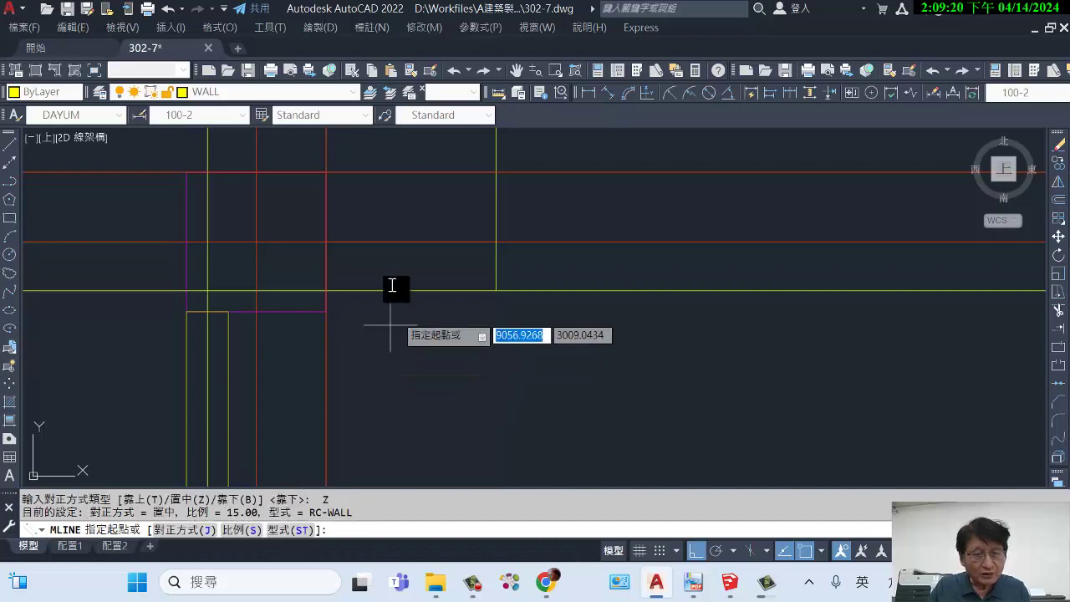
# Step: Draw the L-shaped wall from the leftmost column's right edge along the centerline to the short vertical centerline, then up to the columns' upper edge line
pyautogui.click(327, 292)
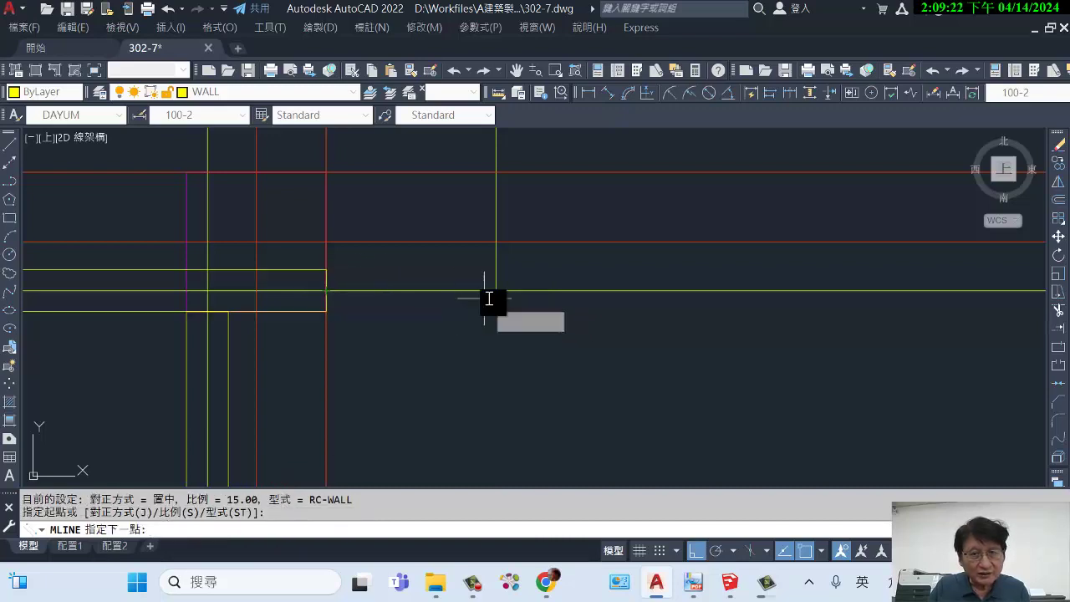
pyautogui.click(496, 291)
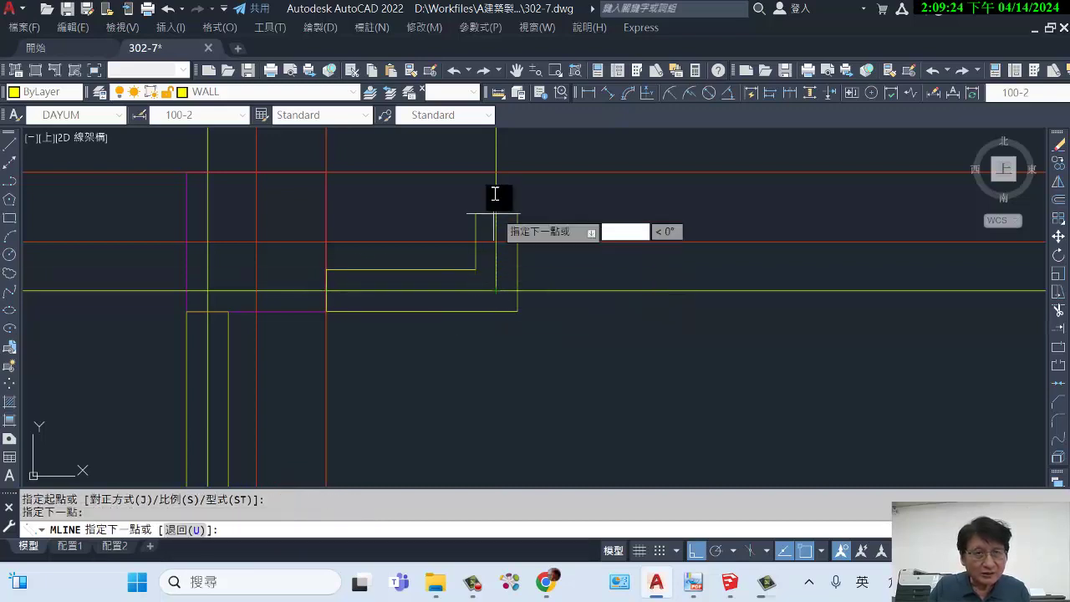
pyautogui.click(497, 175)
pyautogui.scroll(-4, 582, 300)
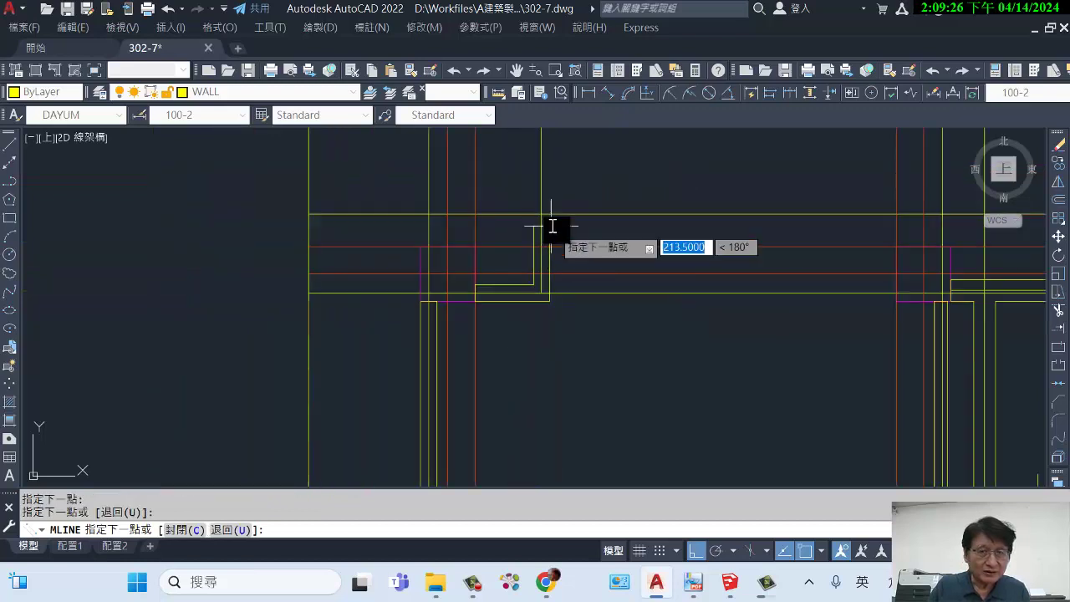
pyautogui.scroll(-2, 552, 225)
pyautogui.moveTo(552, 226); pyautogui.dragTo(537, 329, button='middle')
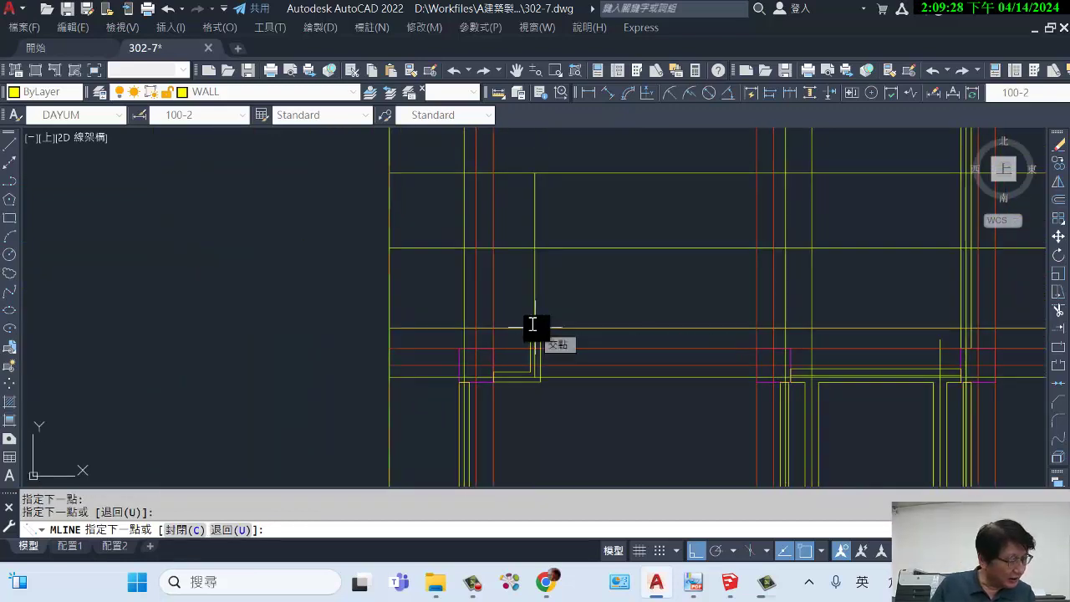
pyautogui.press('Return')
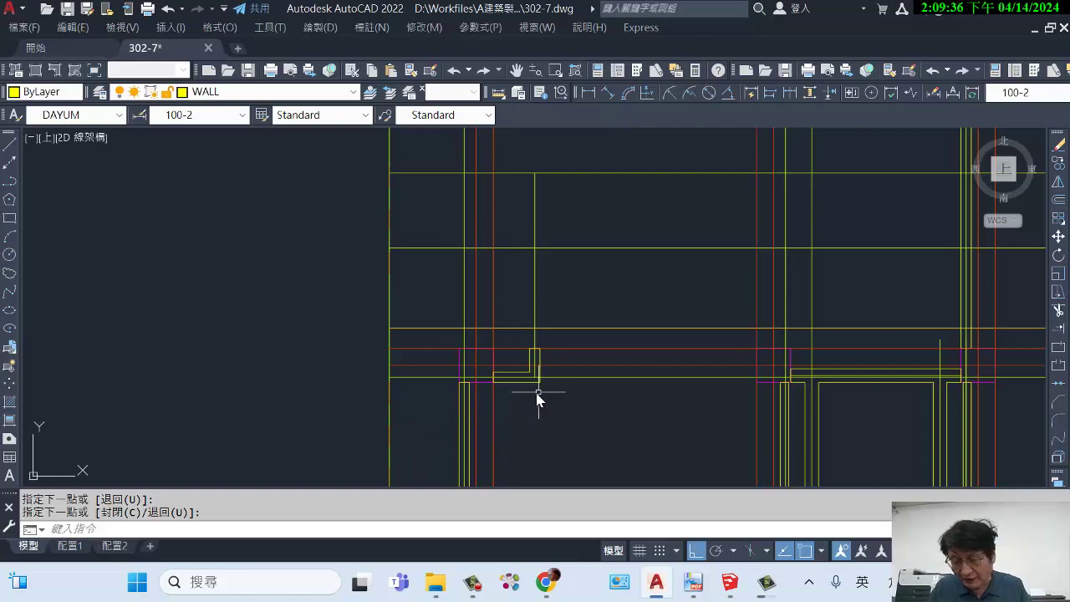
# Step: Draw a 105-long vertical multiline upward from the top end of the L-shaped wall along its centerline
pyautogui.press('Return')
pyautogui.scroll(2, 542, 350)
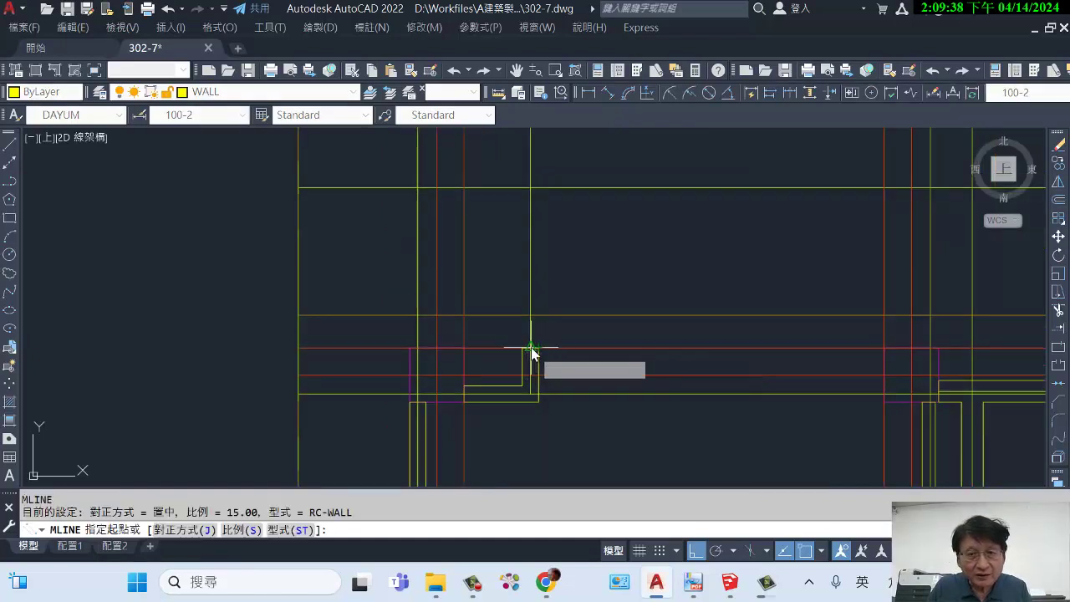
pyautogui.click(532, 350)
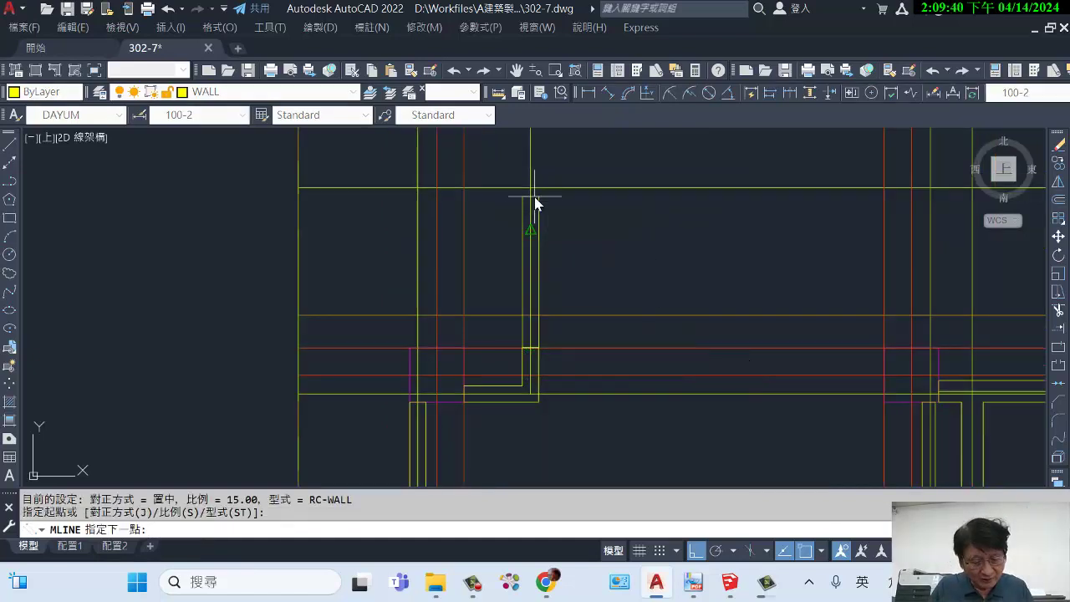
pyautogui.write('10')
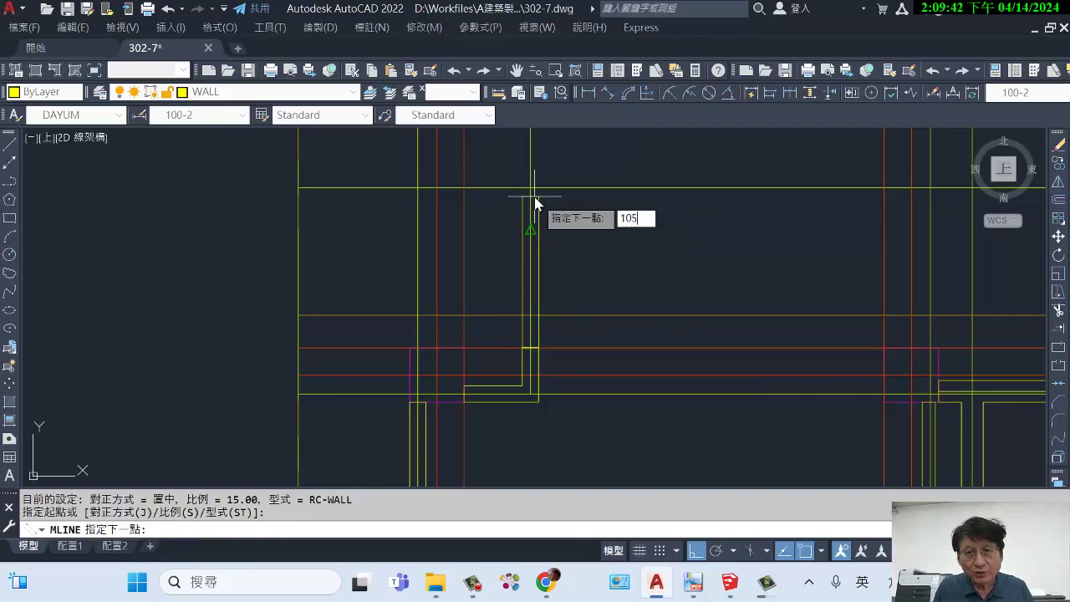
pyautogui.write('5')
pyautogui.press('Return')
pyautogui.press('Return')
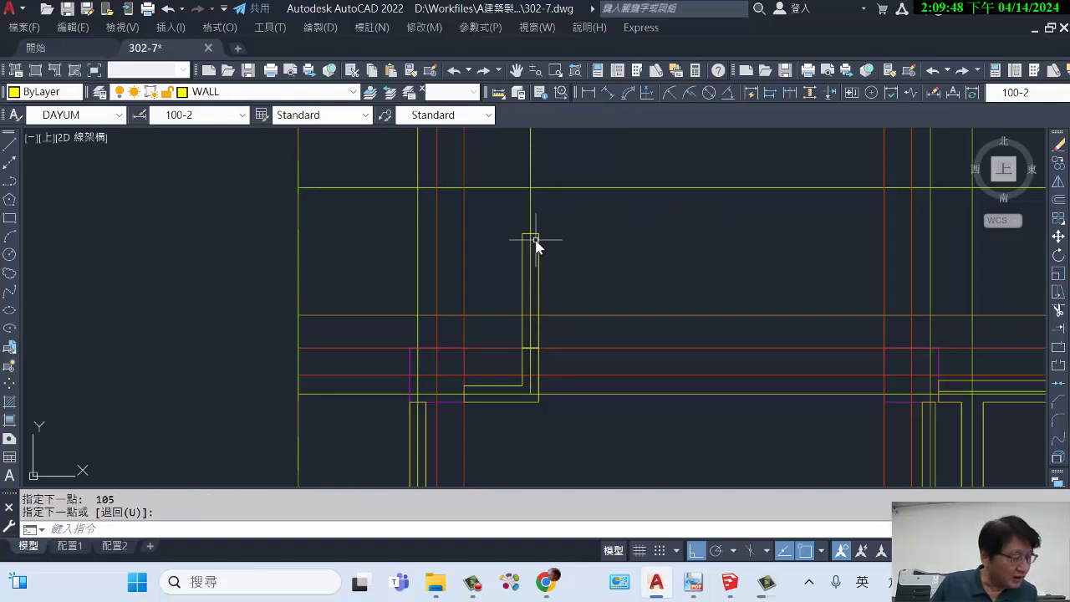
# Step: Draw a 90-long multiline segment upward from the top end of the 105-long segment on the same centerline
pyautogui.scroll(-2, 538, 216)
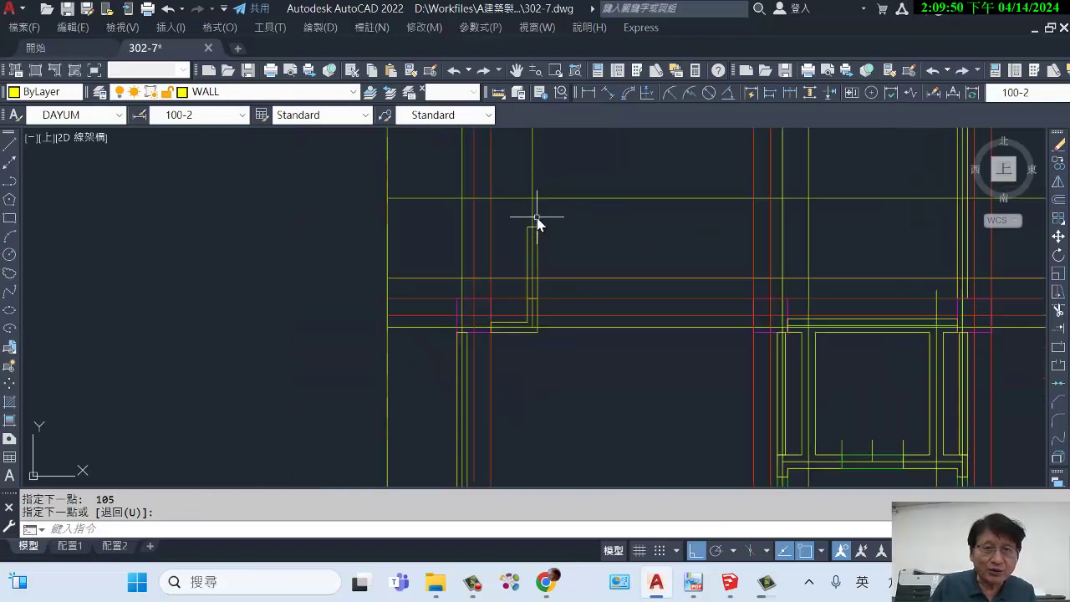
pyautogui.scroll(2, 537, 219)
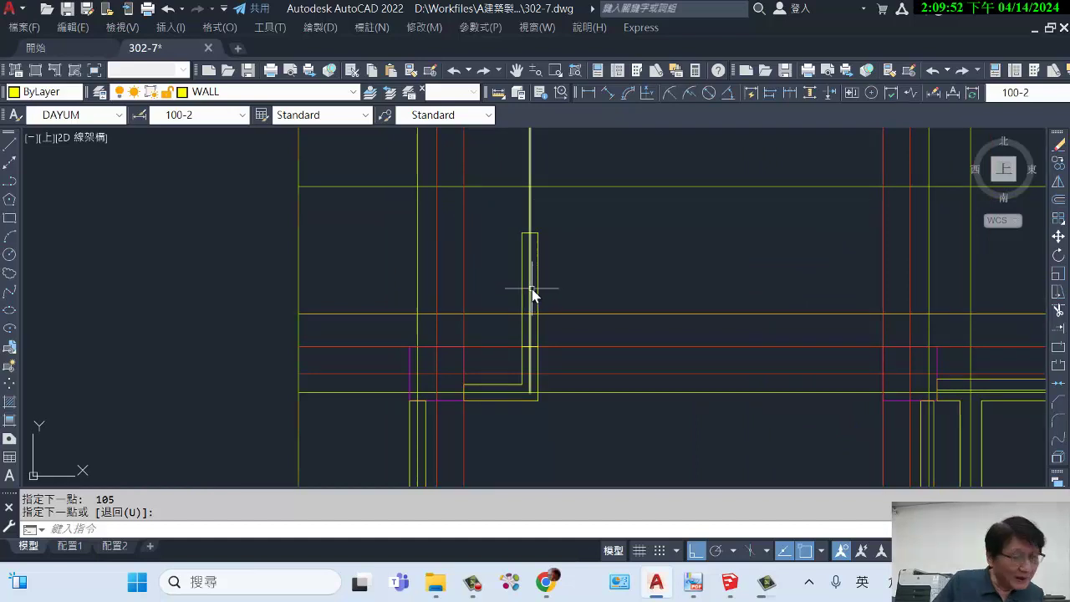
pyautogui.scroll(-2, 529, 262)
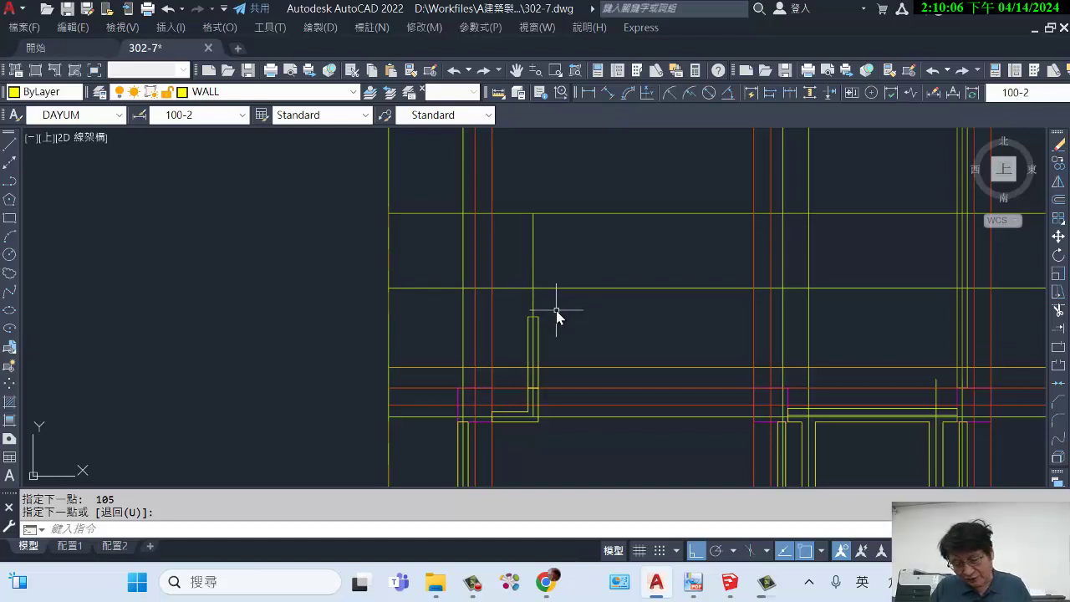
pyautogui.write('ml')
pyautogui.press('Return')
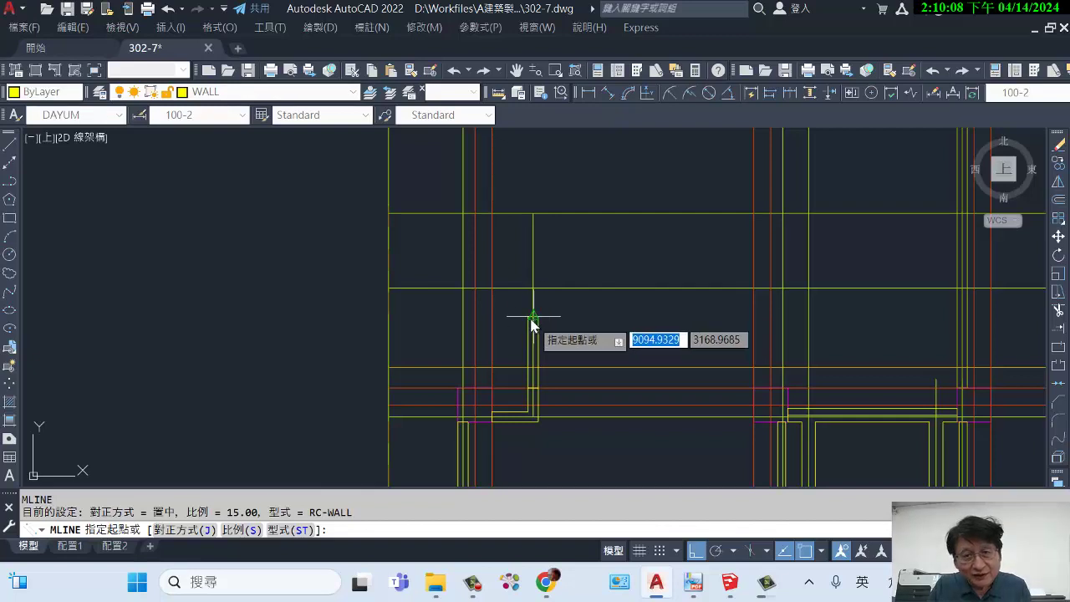
pyautogui.scroll(2, 532, 324)
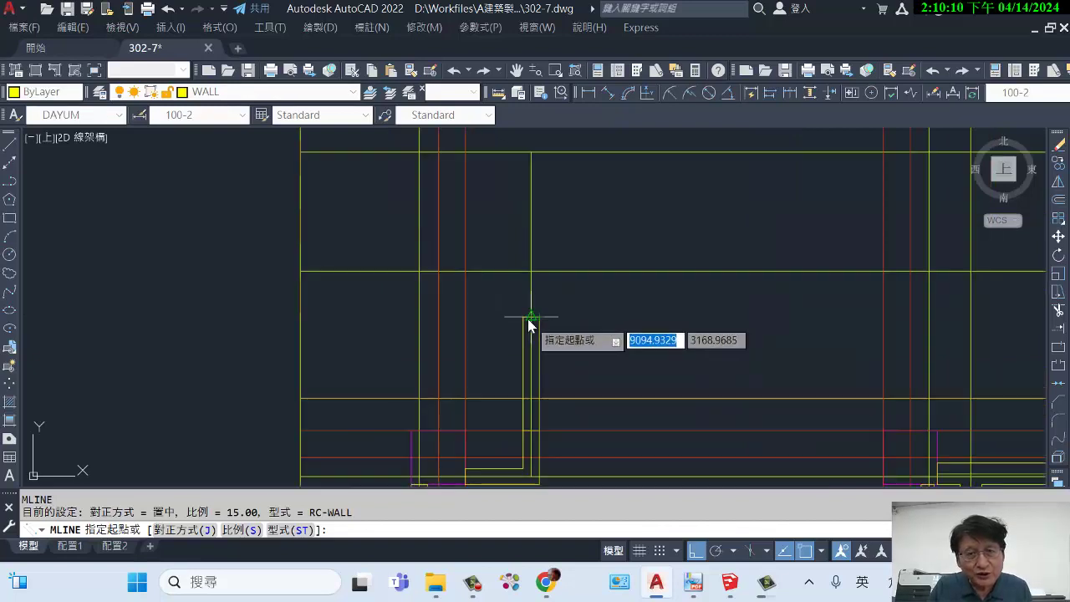
pyautogui.click(530, 317)
pyautogui.write('9')
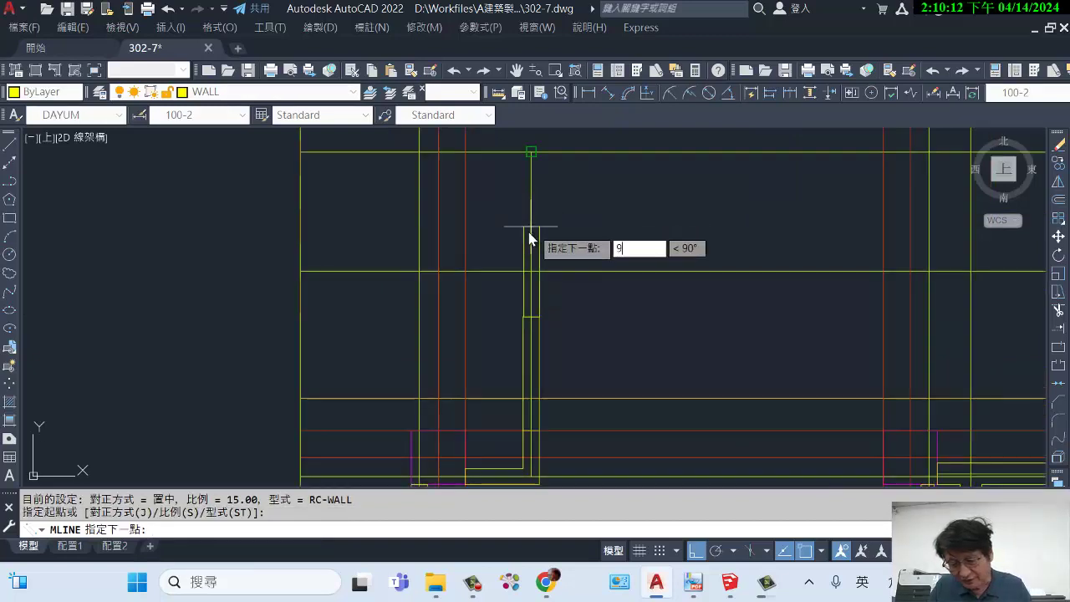
pyautogui.write('0')
pyautogui.press('Return')
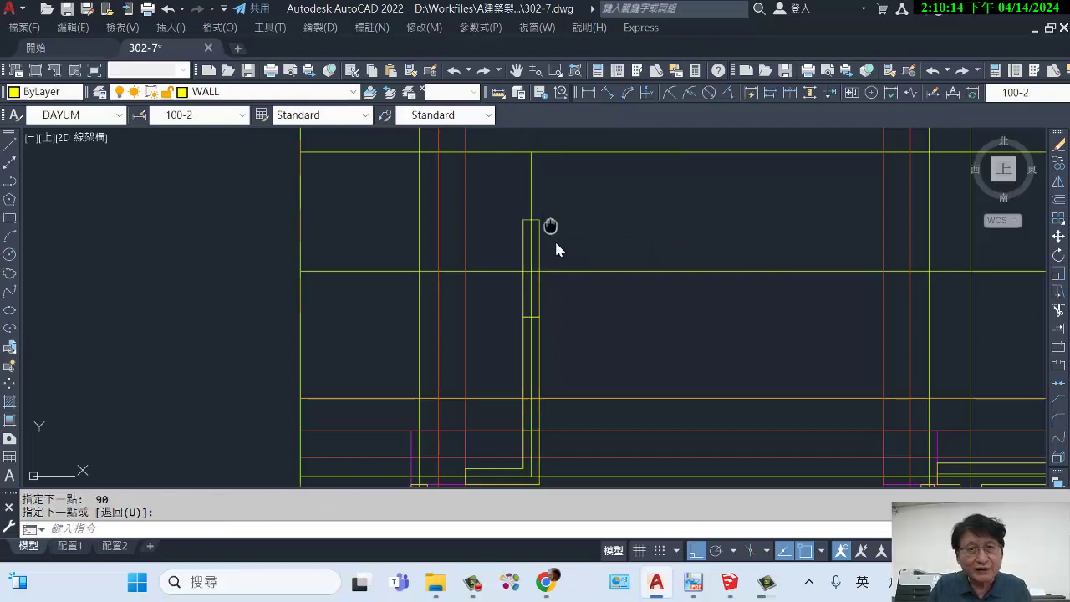
# Step: Try to draw the balcony wall multiline from the upper-left column down its centerline, across to the short vertical centerline, with a 10-long return
pyautogui.moveTo(556, 244); pyautogui.dragTo(554, 285, button='middle')
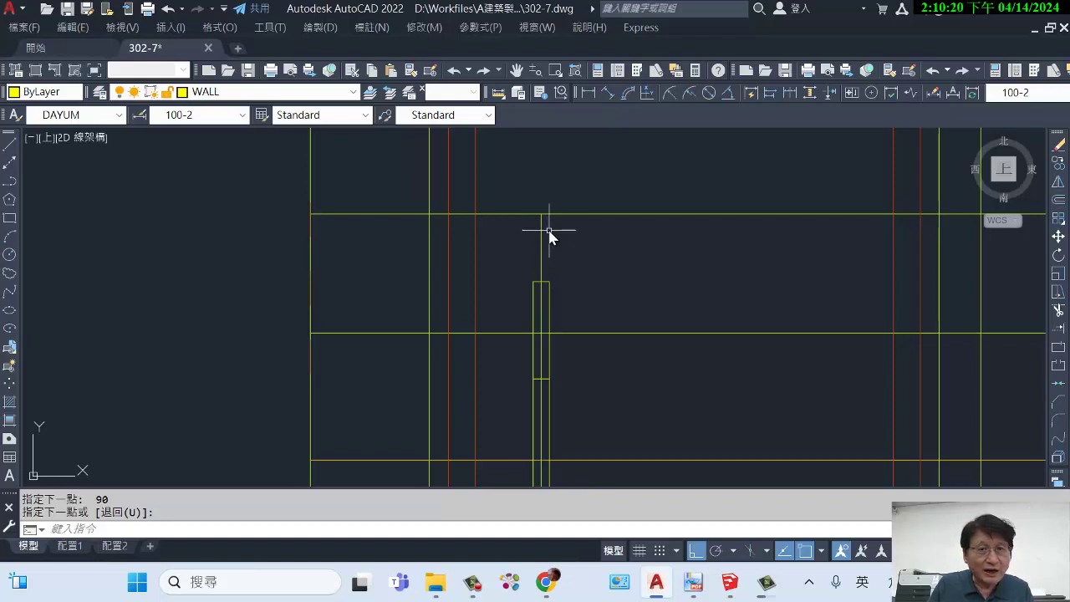
pyautogui.scroll(-3, 518, 259)
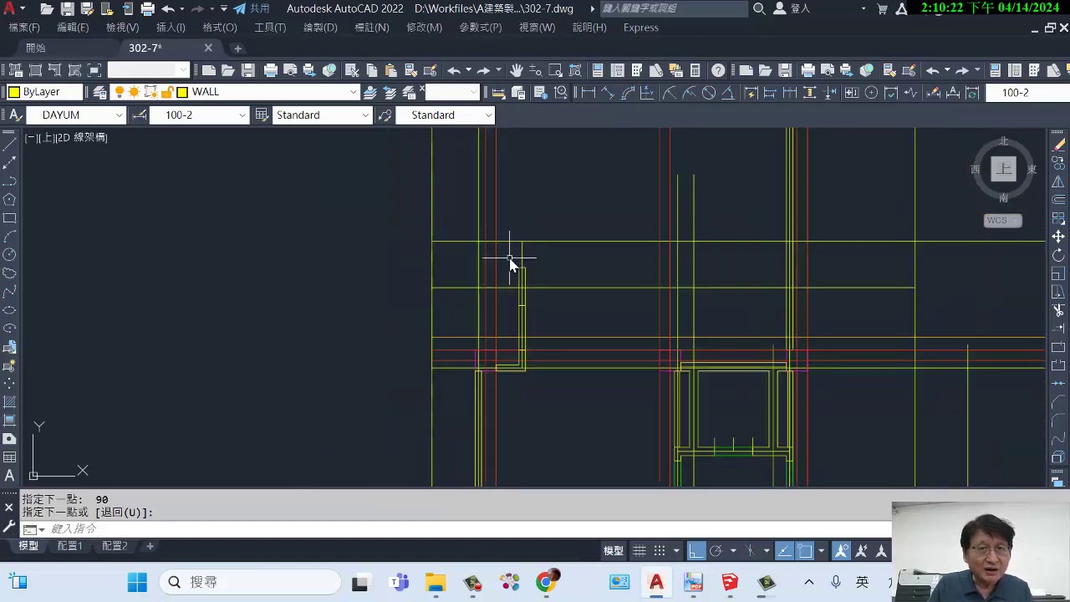
pyautogui.scroll(3, 511, 262)
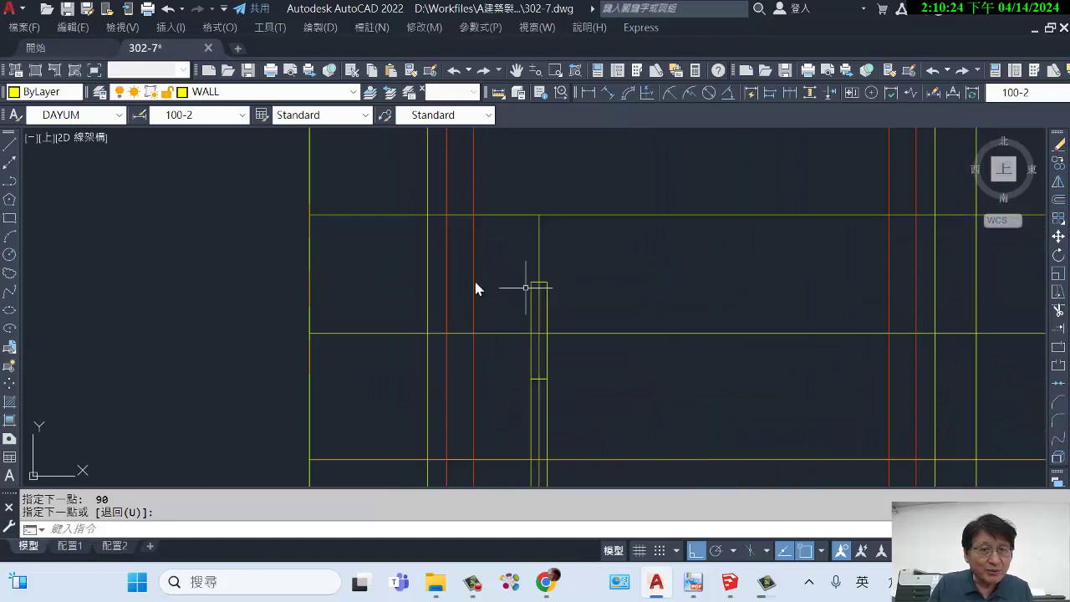
pyautogui.scroll(-2, 460, 280)
pyautogui.scroll(-2, 468, 225)
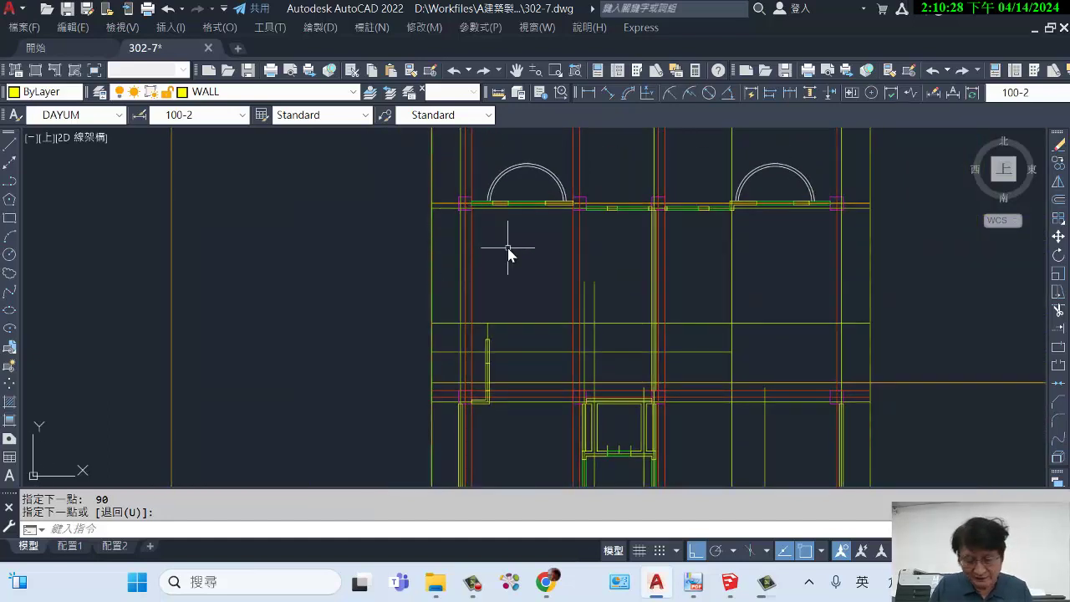
pyautogui.write('ml')
pyautogui.press('Return')
pyautogui.scroll(3, 443, 215)
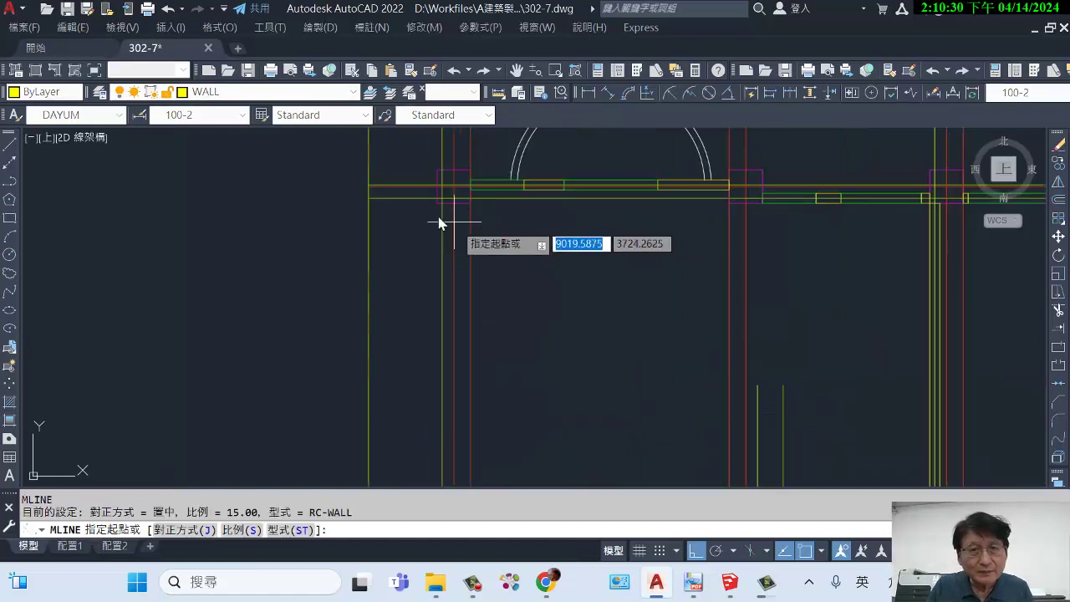
pyautogui.click(442, 209)
pyautogui.scroll(-5, 443, 208)
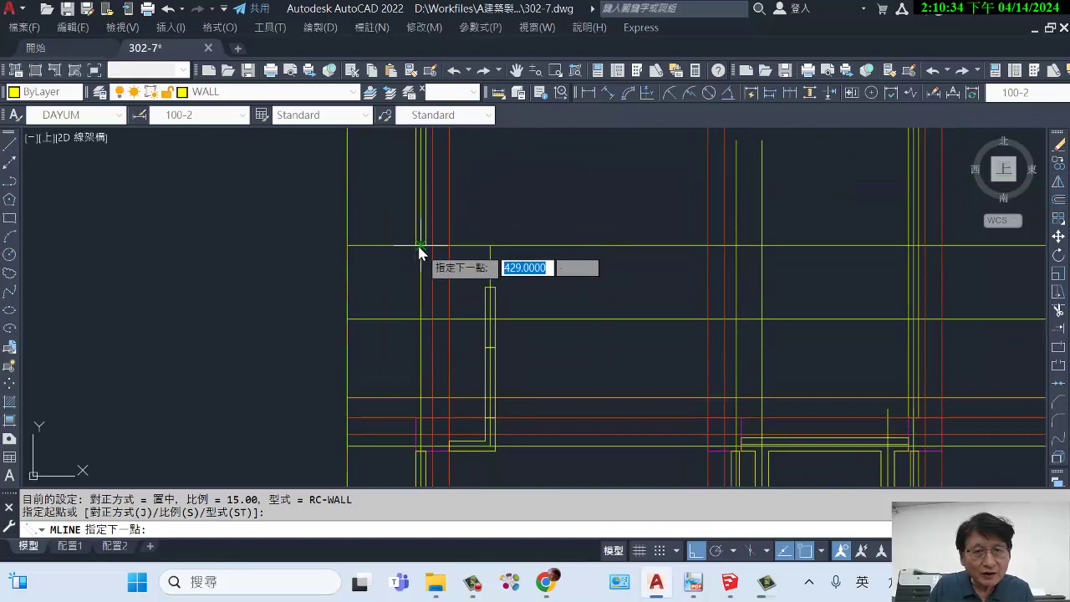
pyautogui.click(421, 247)
pyautogui.click(489, 246)
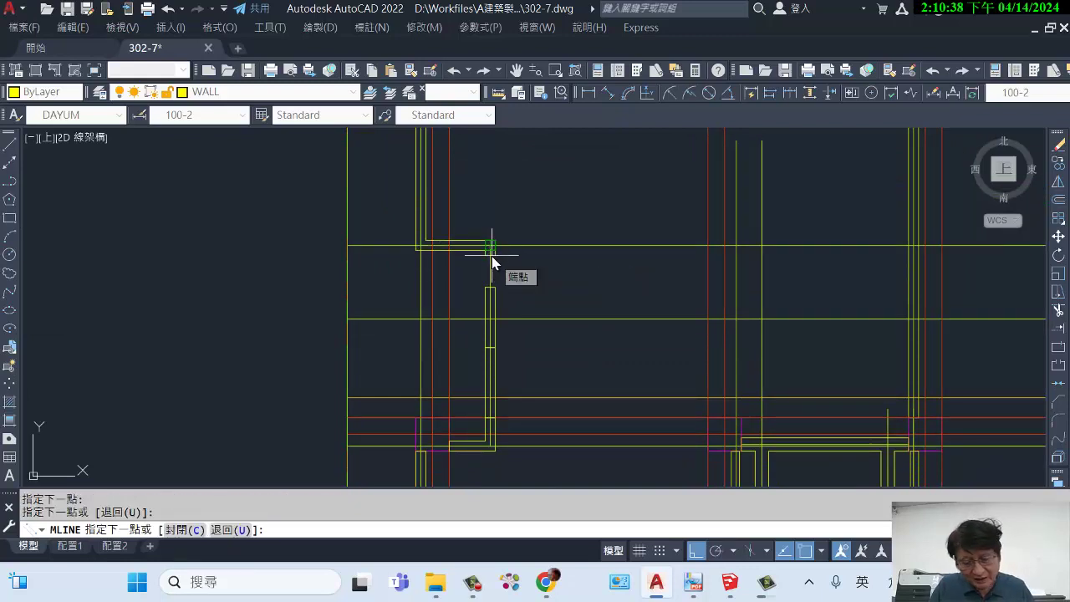
pyautogui.write('10')
pyautogui.press('Return')
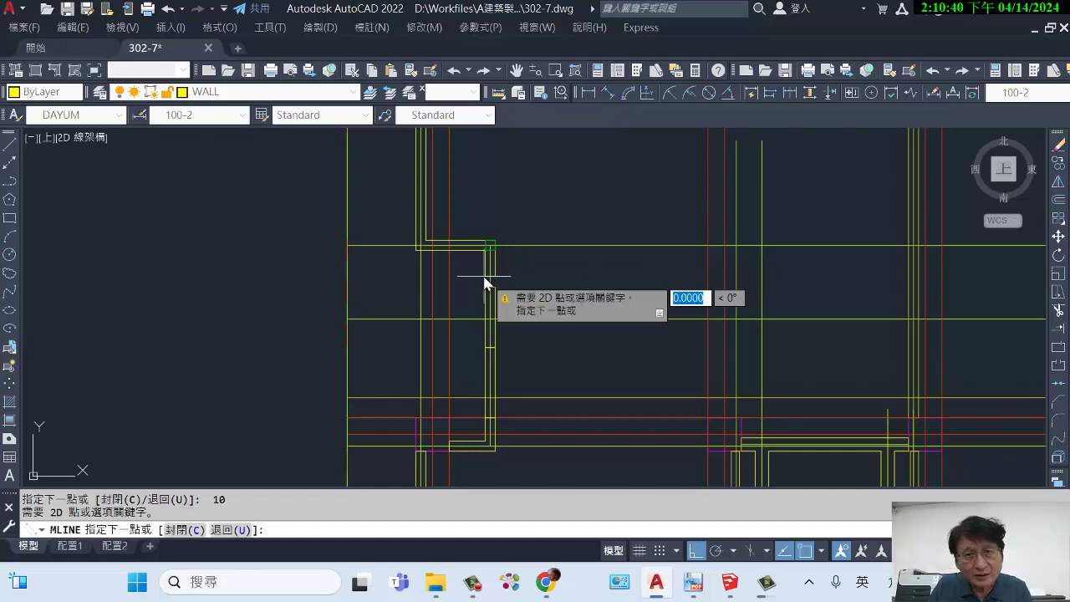
# Step: End the balcony wall multiline and undo it
pyautogui.scroll(5, 490, 269)
pyautogui.press('Return')
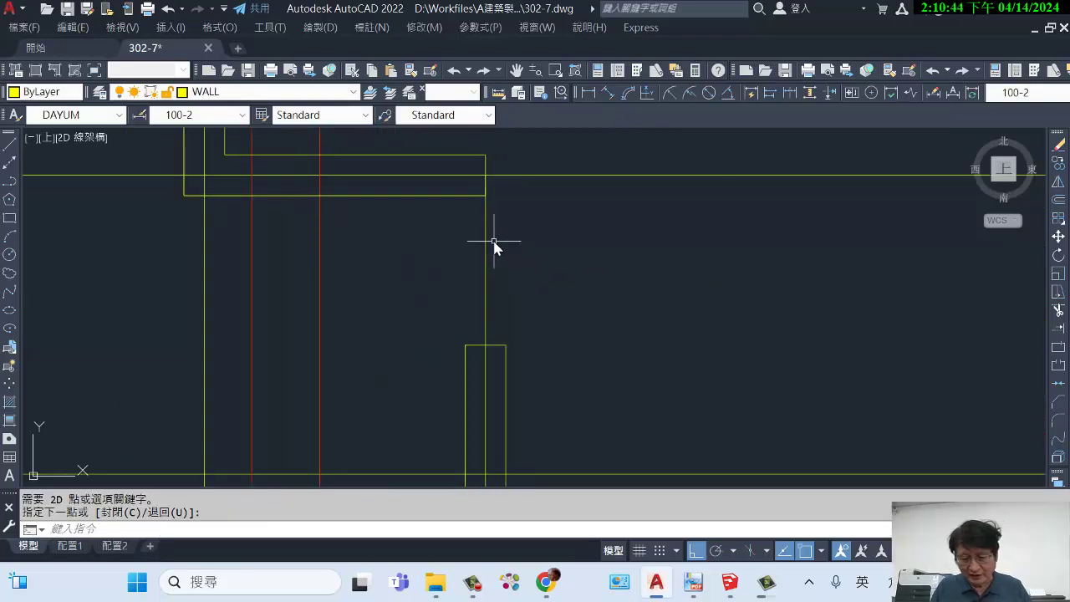
pyautogui.write('u')
pyautogui.press('Return')
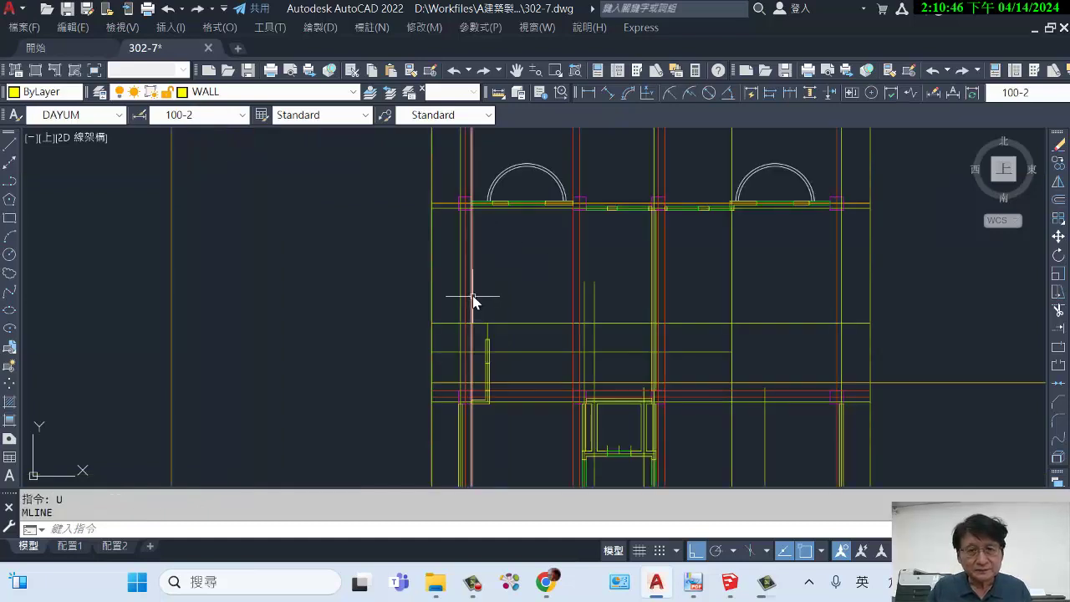
# Step: Switch to the 參考圖 reference PDF in PDF-XChange Viewer and examine the balcony wall around door D6 and window W4
pyautogui.scroll(3, 478, 297)
pyautogui.scroll(-2, 479, 300)
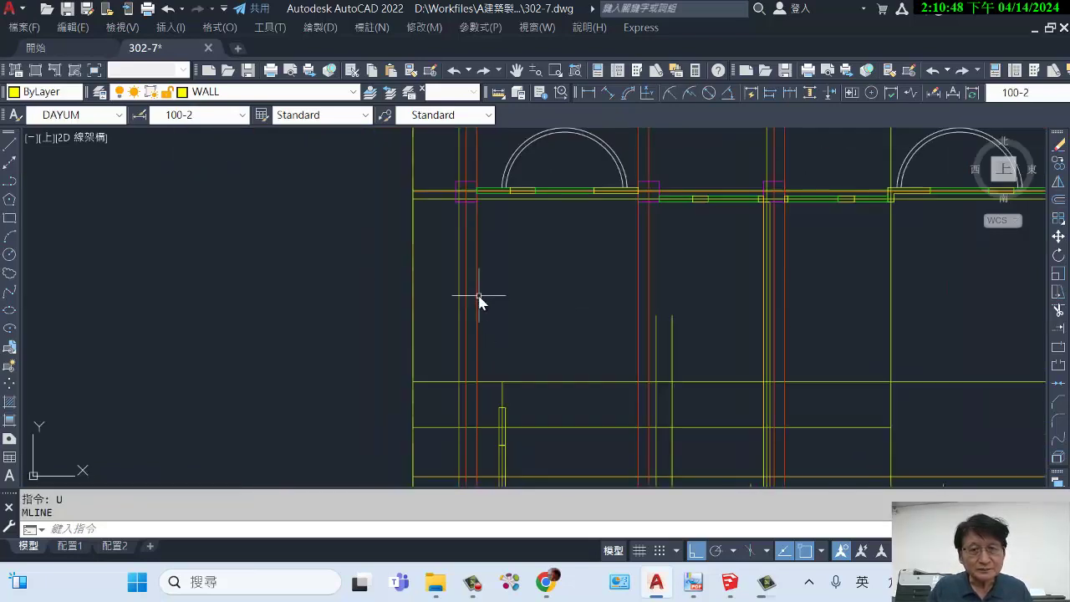
pyautogui.scroll(2, 494, 225)
pyautogui.scroll(3, 488, 288)
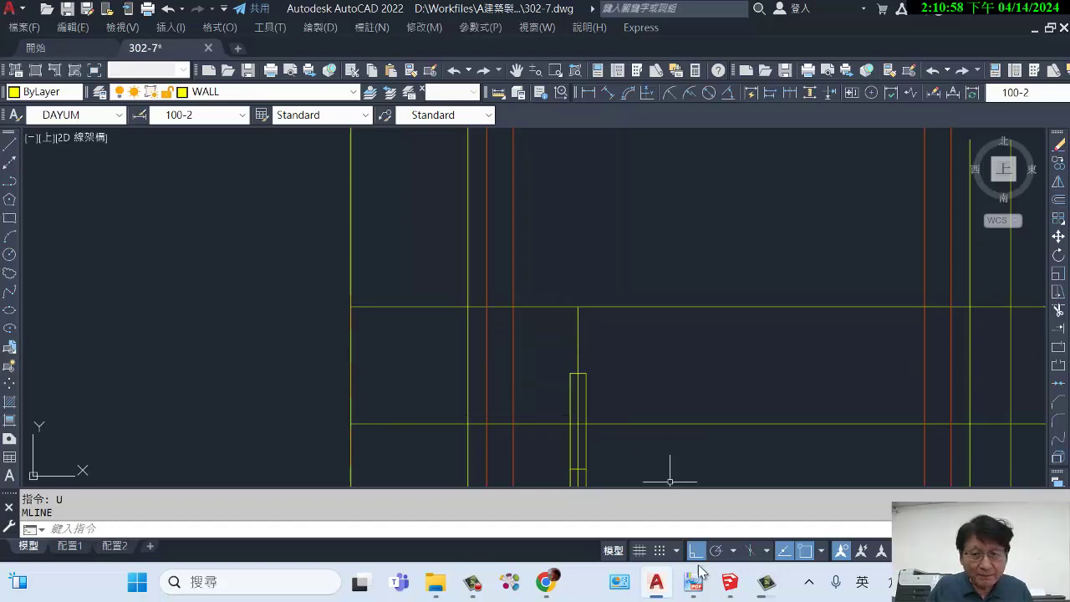
pyautogui.moveTo(708, 588)
pyautogui.click(647, 493)
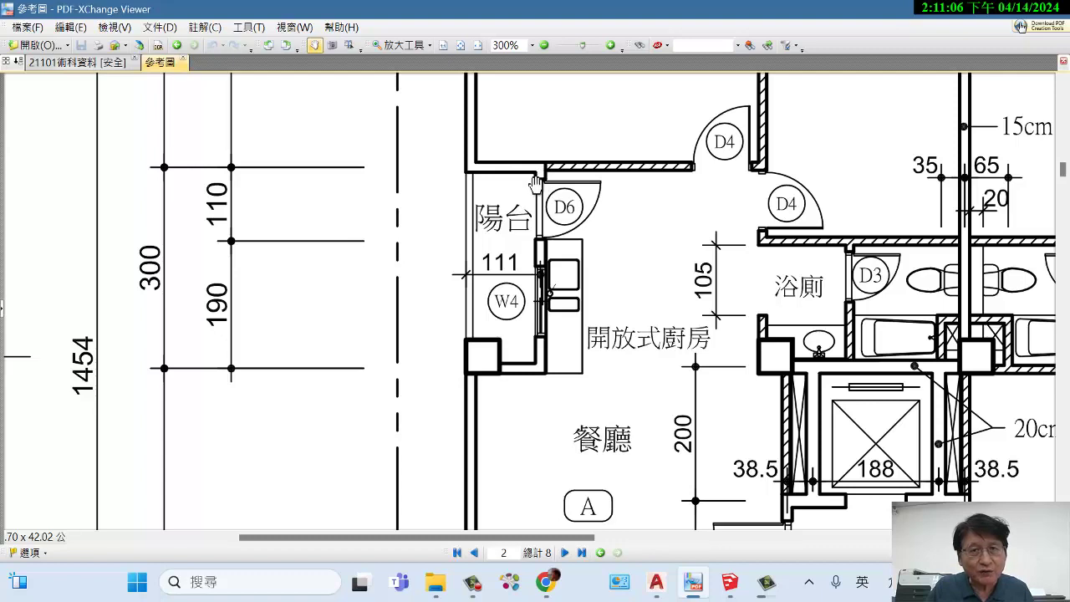
# Step: Switch back to AutoCAD and offset the horizontal centerline at the top of the short vertical centerline 17.5 downward
pyautogui.click(660, 583)
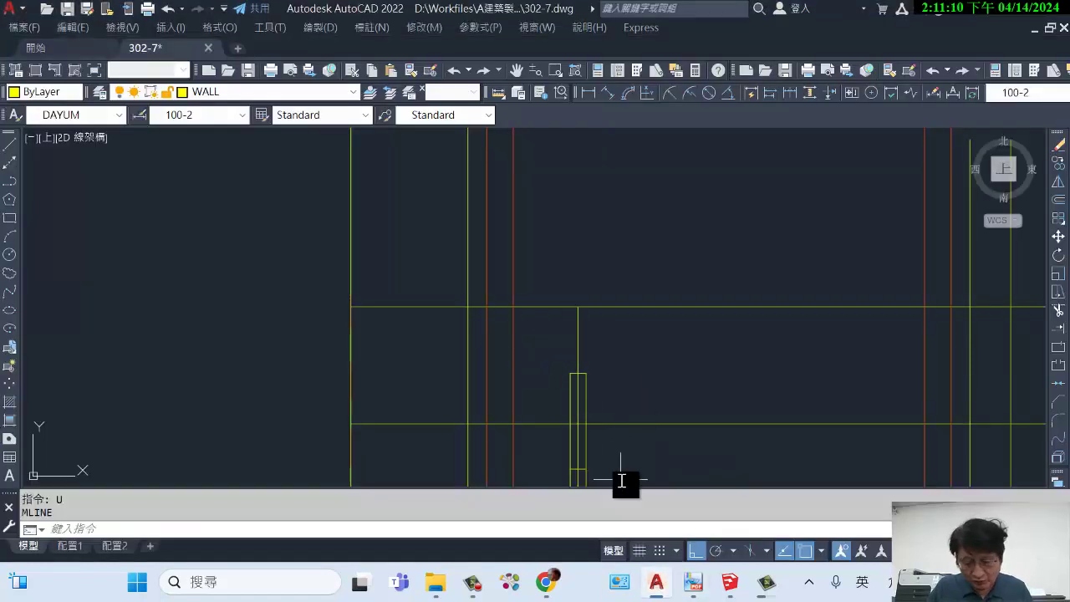
pyautogui.write('o')
pyautogui.press('Return')
pyautogui.write('17.')
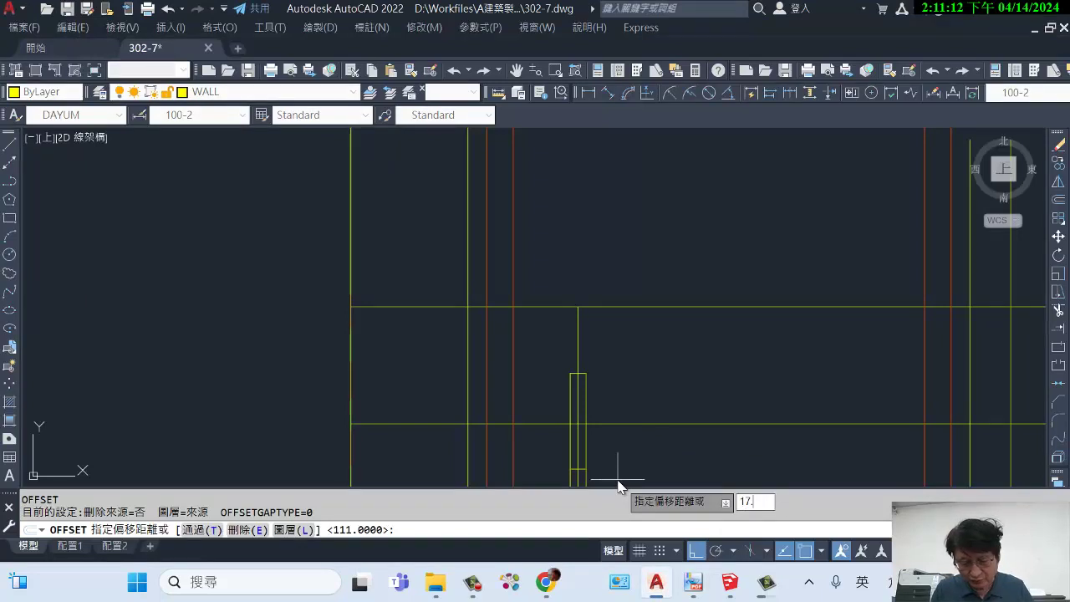
pyautogui.write('5')
pyautogui.press('Return')
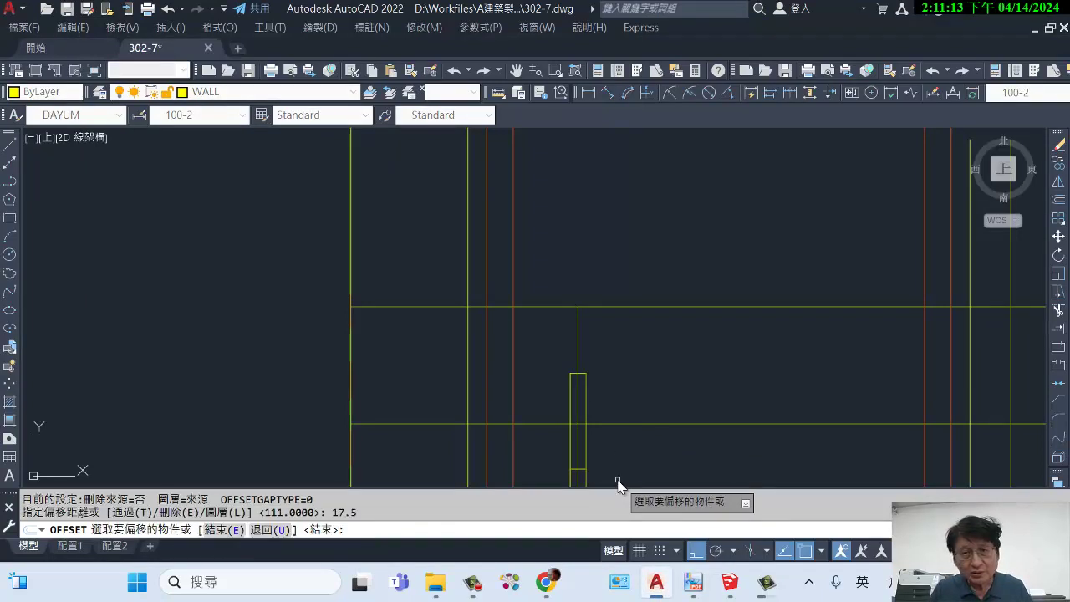
pyautogui.click(548, 307)
pyautogui.click(551, 355)
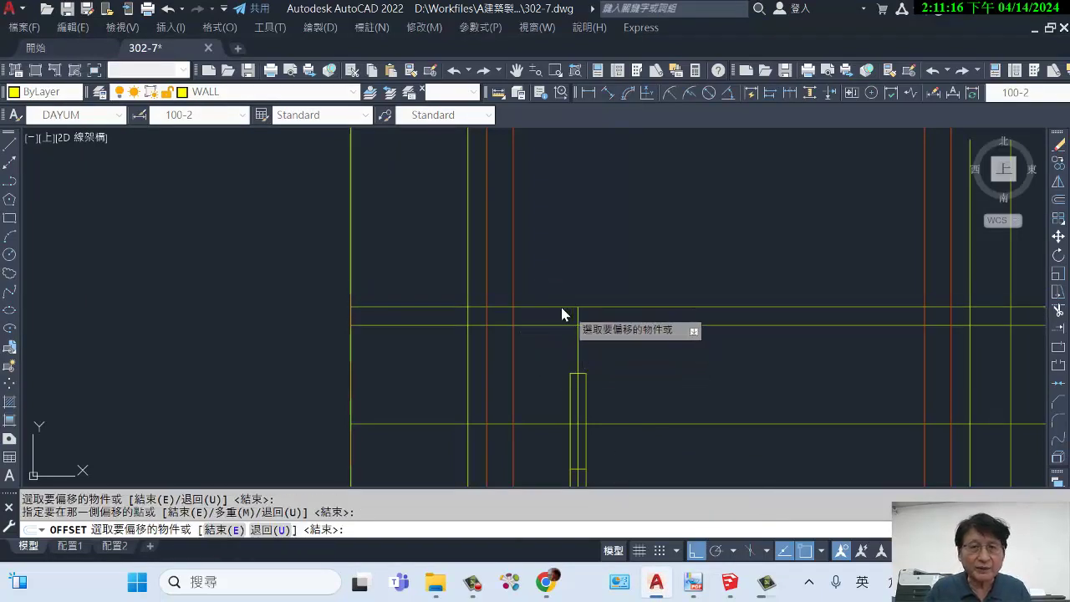
pyautogui.press('Escape')
# Step: Draw the balcony wall multiline from the upper-left column down, across to the short vertical centerline and down to the offset line, and erase that line
pyautogui.scroll(-4, 547, 308)
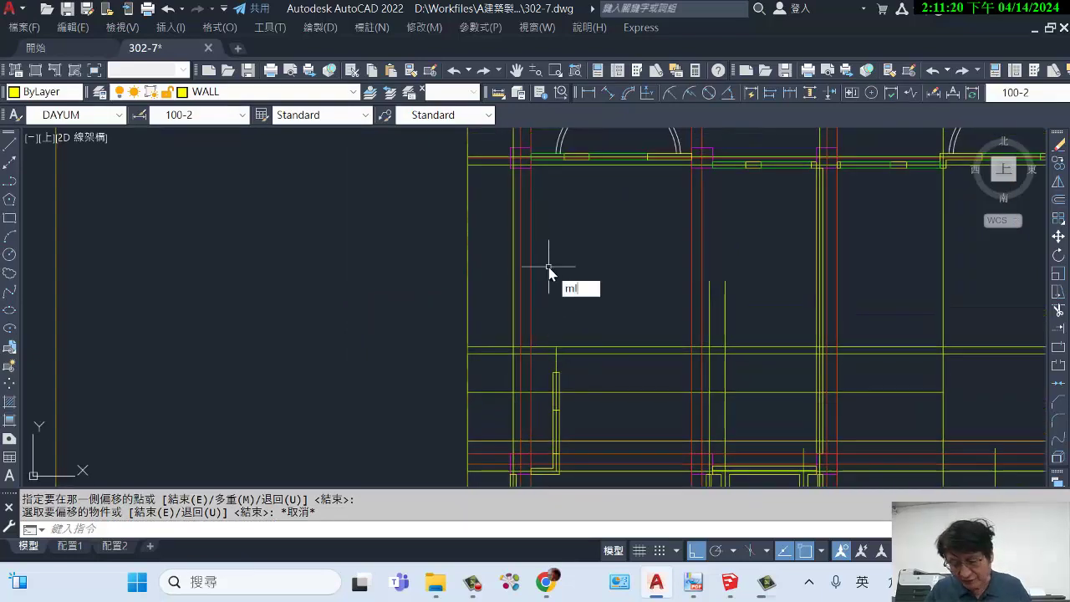
pyautogui.write('ml')
pyautogui.press('Return')
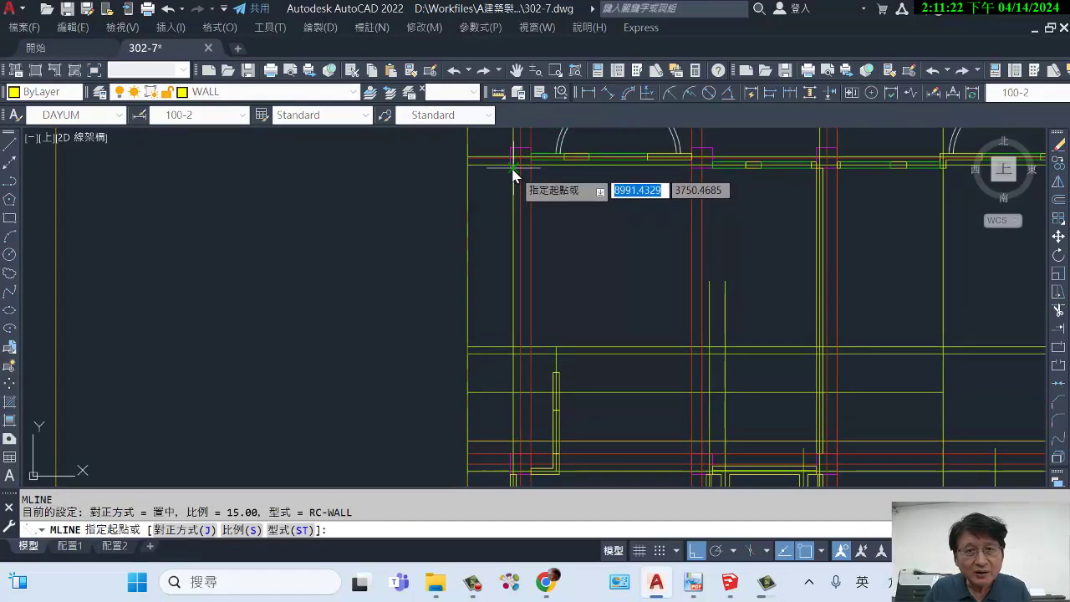
pyautogui.click(512, 171)
pyautogui.scroll(2, 520, 329)
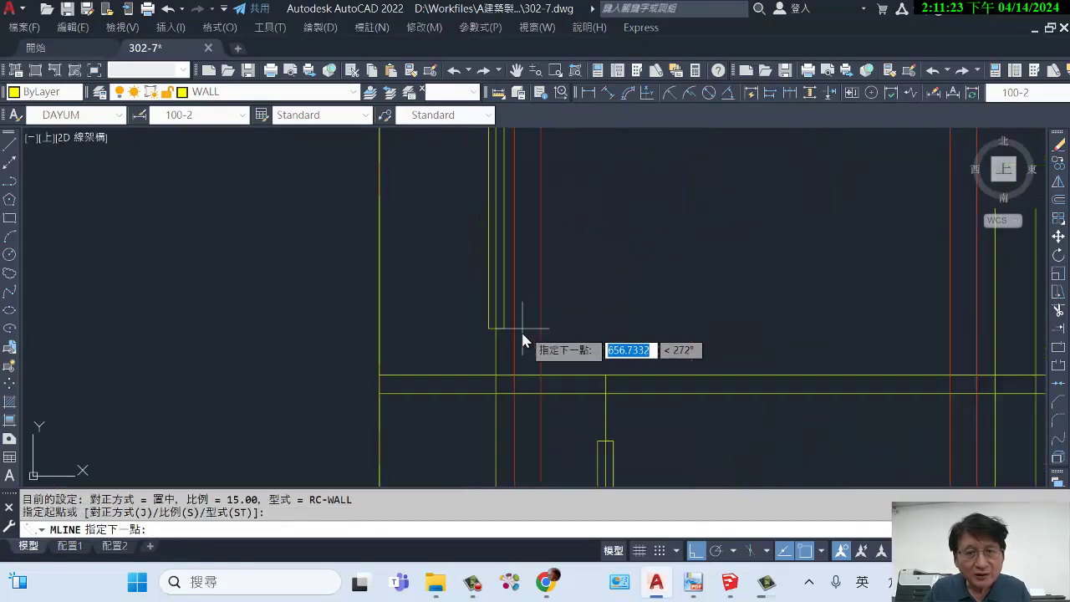
pyautogui.click(497, 377)
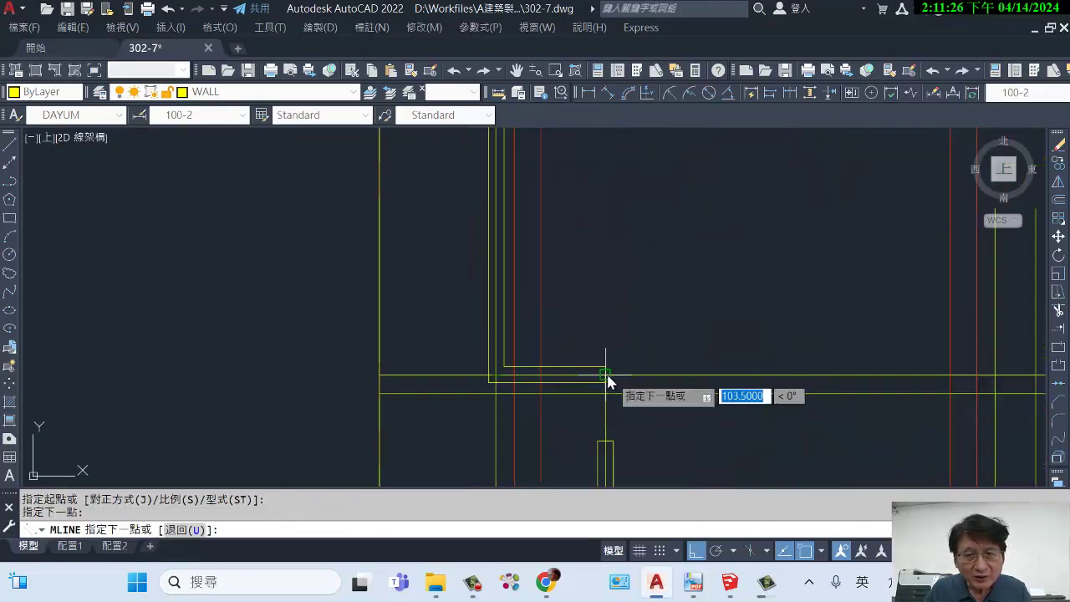
pyautogui.click(604, 375)
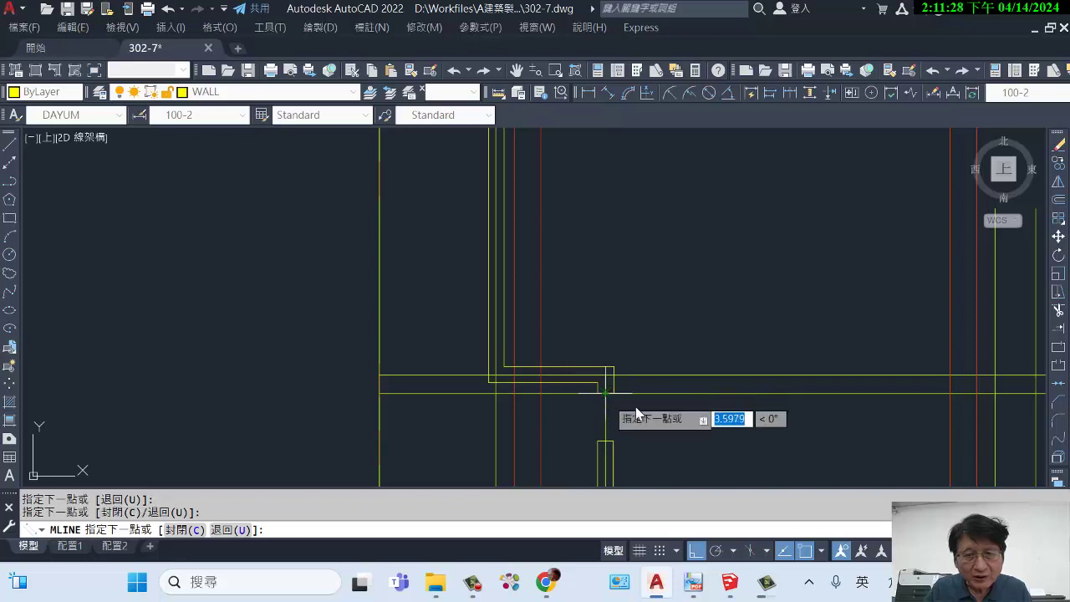
pyautogui.press('Return')
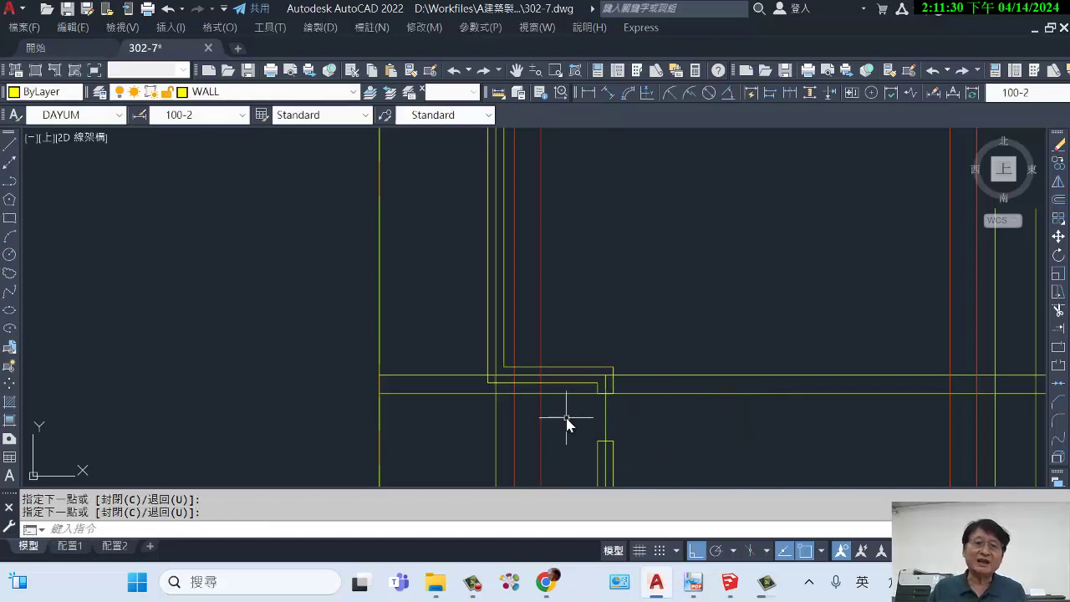
pyautogui.click(429, 392)
pyautogui.press('Delete')
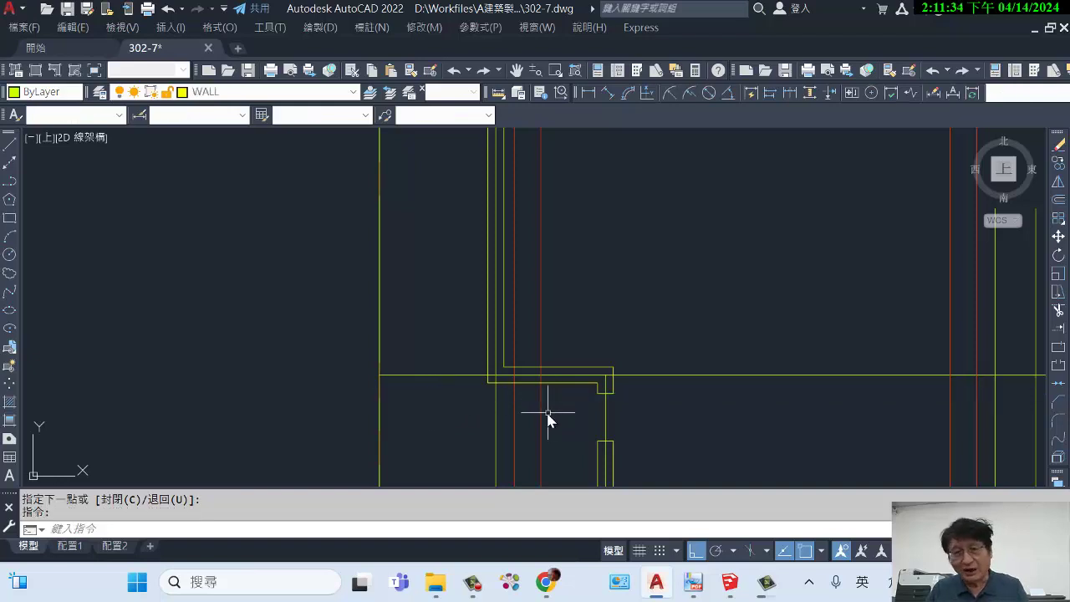
# Step: Move the 90-long multiline segment up along its centerline so its top midpoint meets the end of the balcony wall return
pyautogui.moveTo(635, 437)
pyautogui.mouseDown(button='middle')
pyautogui.moveTo(592, 323)
pyautogui.moveTo(560, 306)
pyautogui.mouseUp(button='middle')
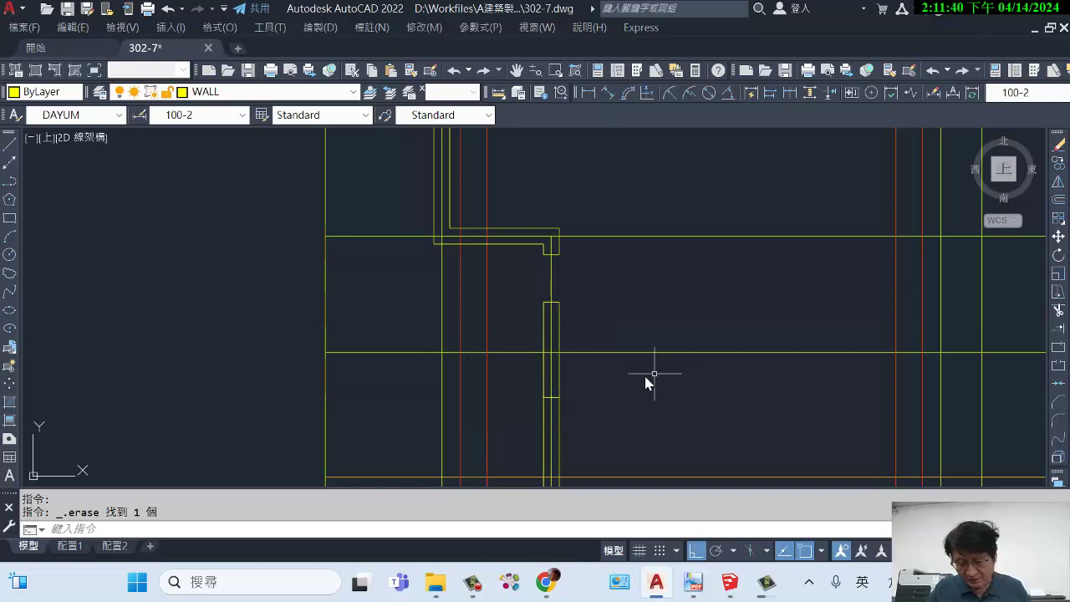
pyautogui.write('m')
pyautogui.press('space')
pyautogui.click(558, 319)
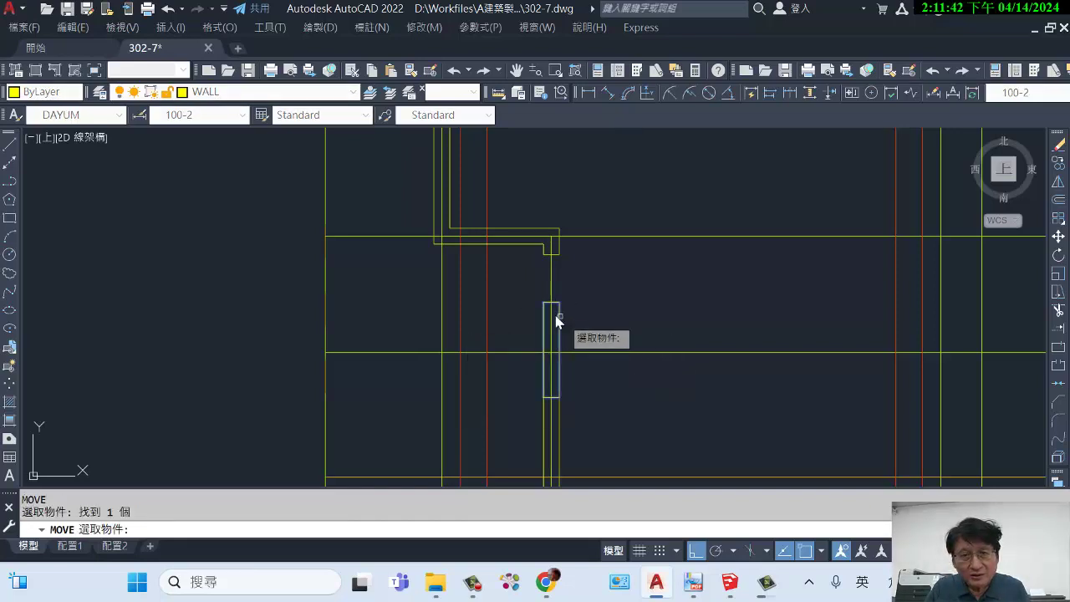
pyautogui.press('space')
pyautogui.click(553, 303)
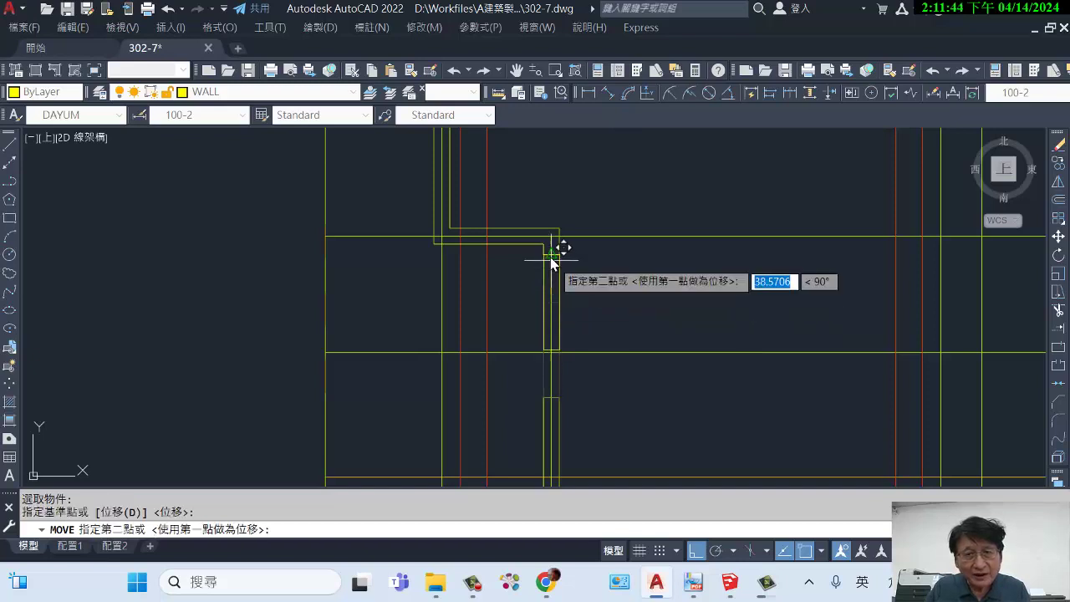
pyautogui.click(553, 253)
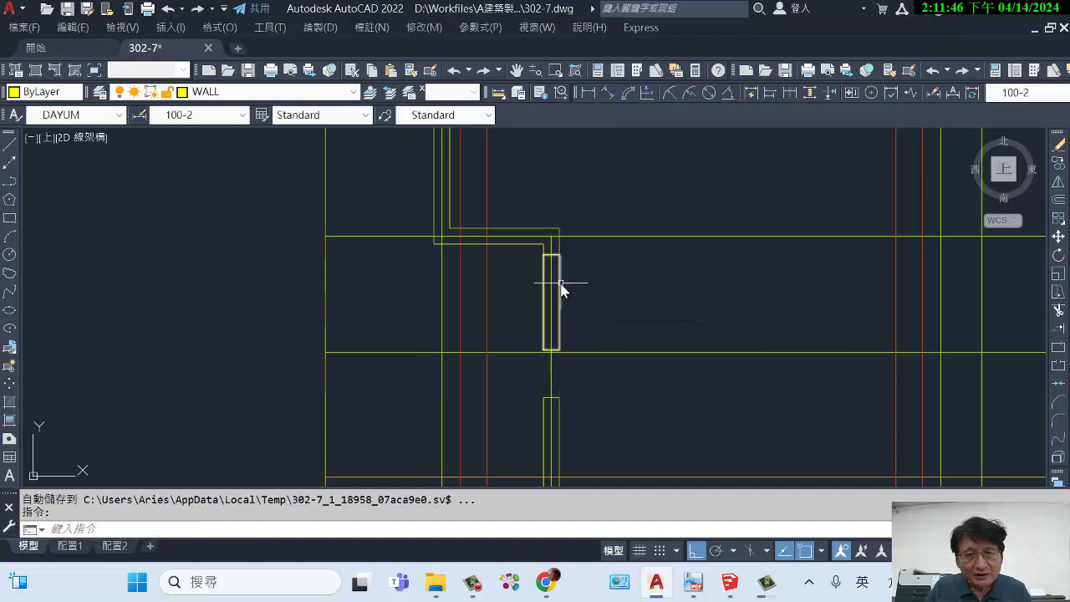
# Step: Assign the 90-long door segment and the 105-long window segment of the balcony wall to the DW layer
pyautogui.scroll(-2, 621, 359)
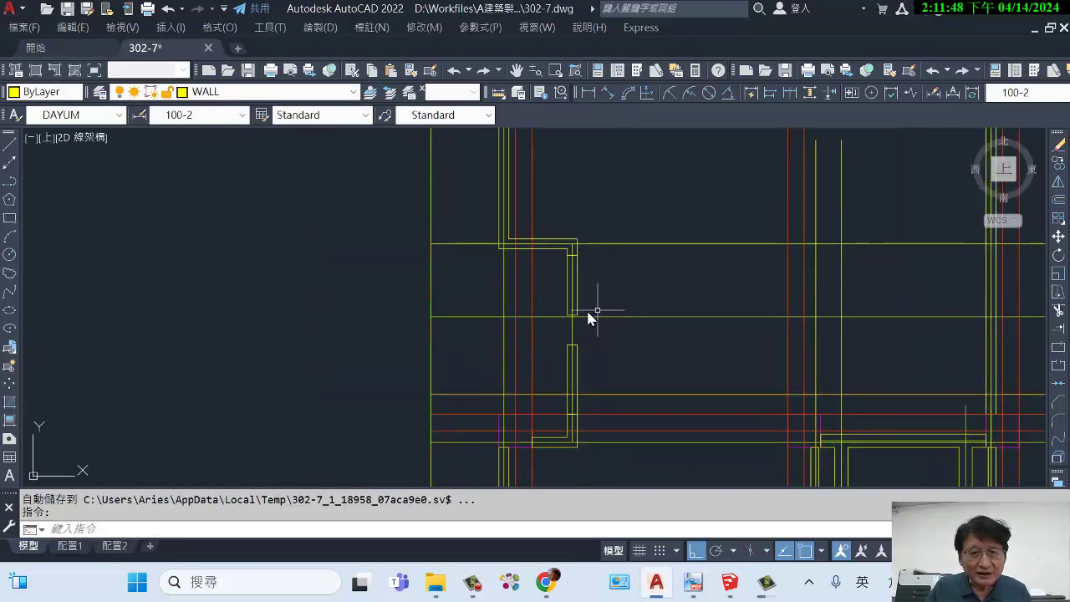
pyautogui.scroll(2, 575, 332)
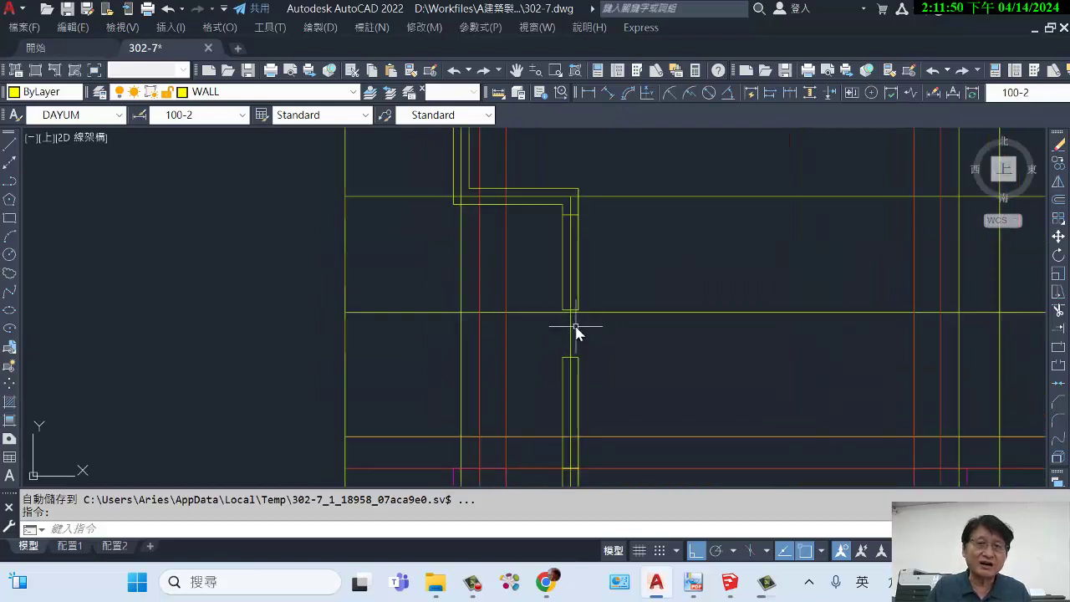
pyautogui.click(580, 263)
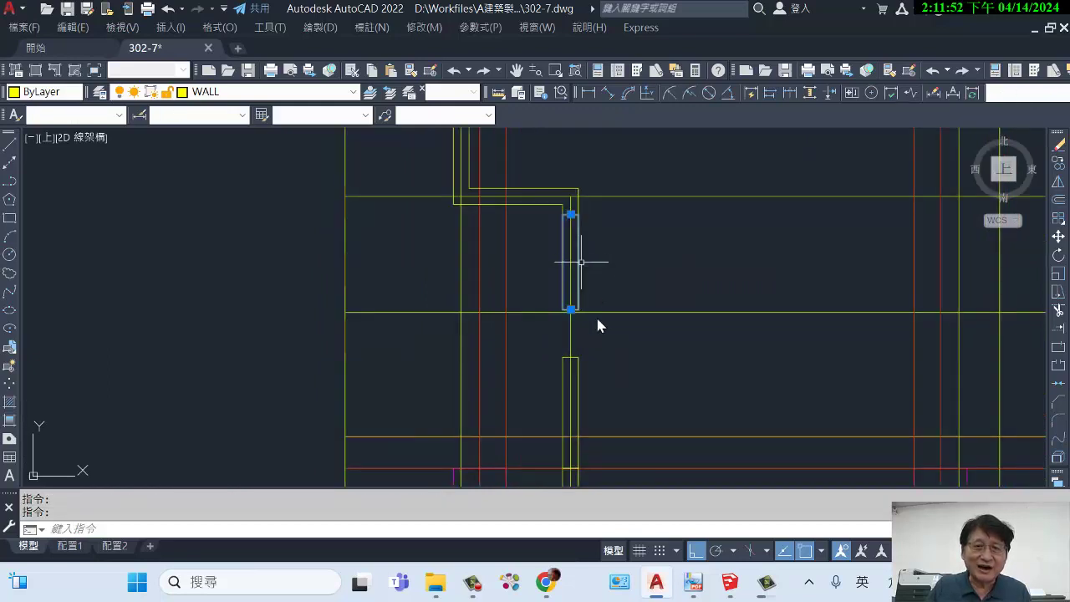
pyautogui.click(578, 364)
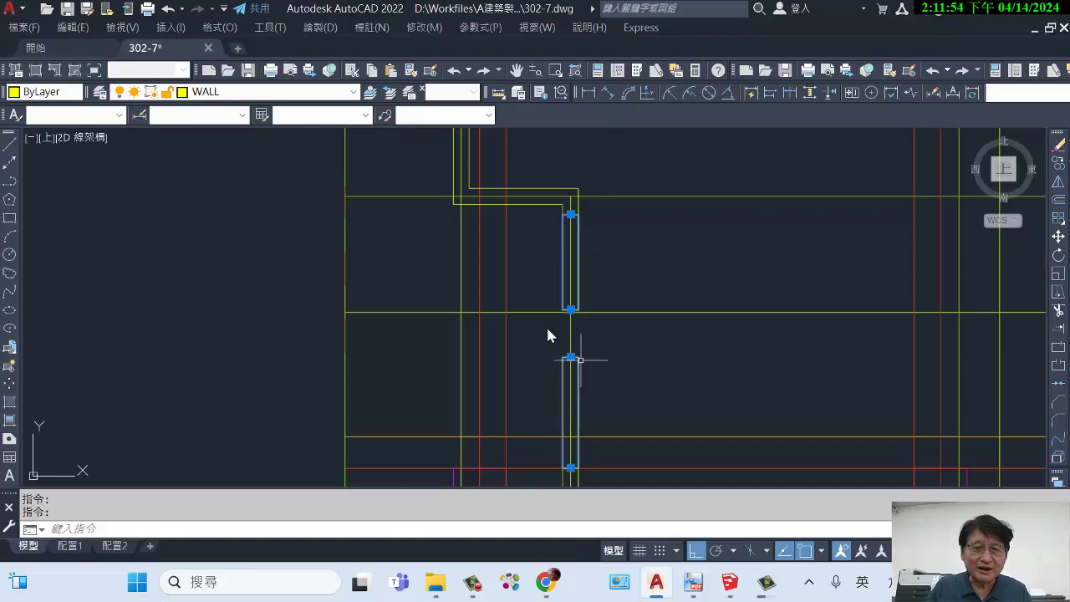
pyautogui.click(347, 92)
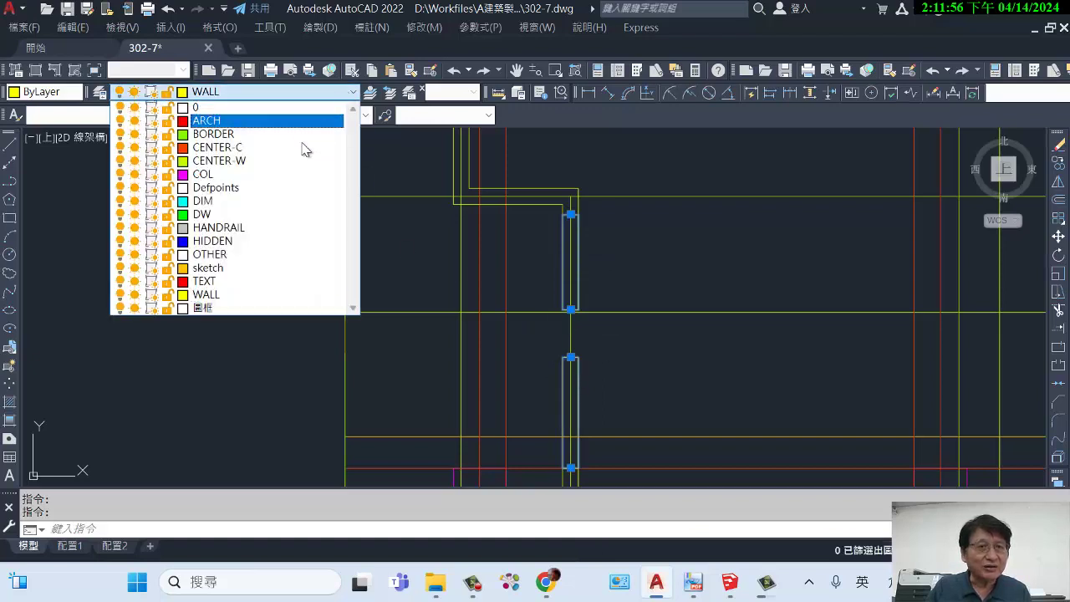
pyautogui.click(253, 213)
pyautogui.press('Escape')
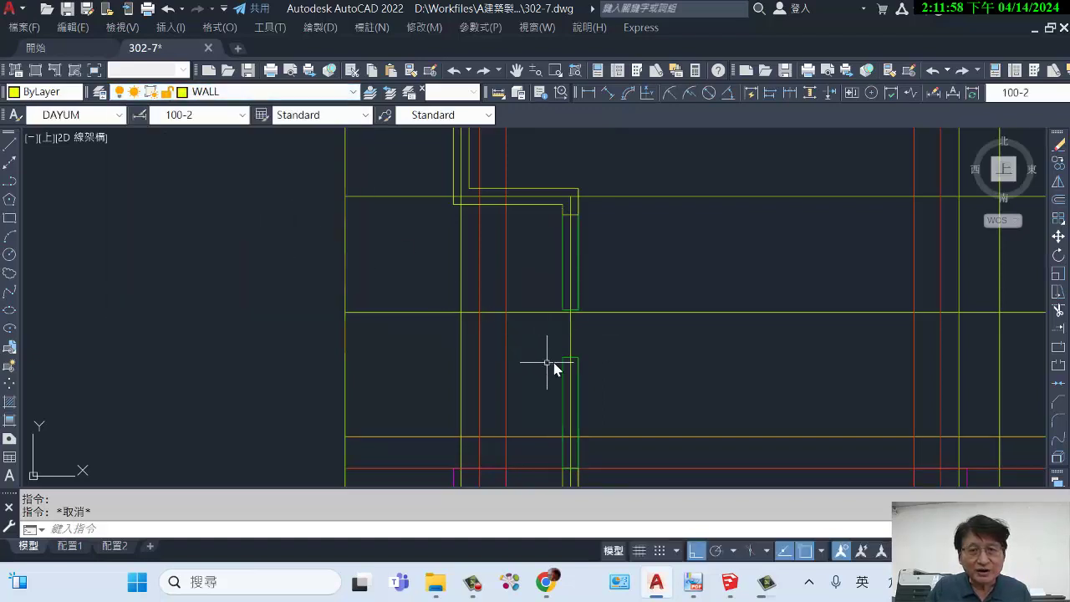
# Step: Draw an RC-WALL multiline on the centerline, filling the gap between the window segment's top and the door segment's bottom
pyautogui.scroll(2, 585, 365)
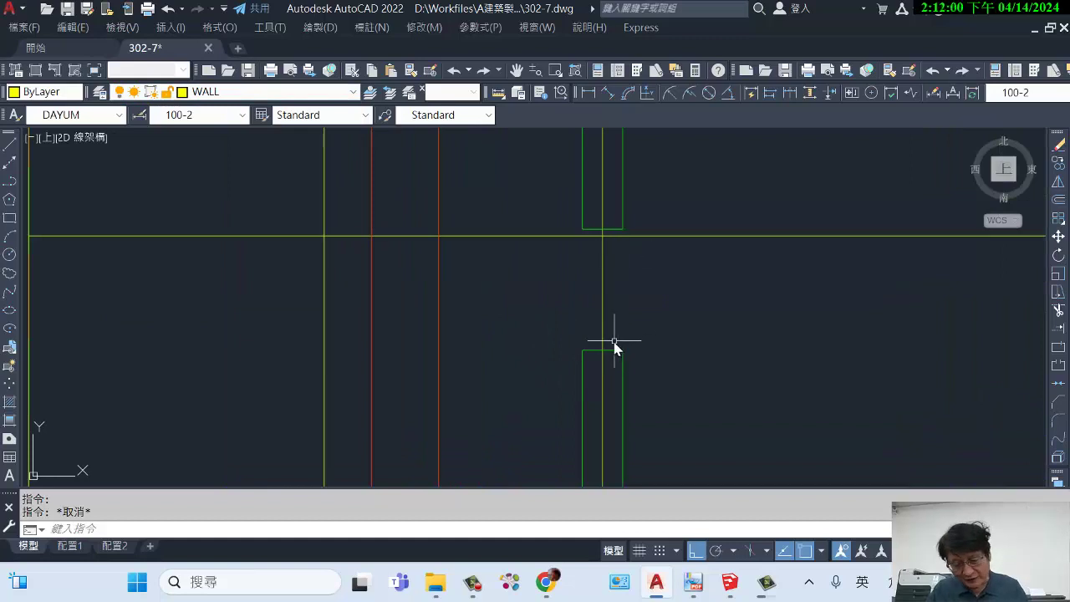
pyautogui.write('ml')
pyautogui.press('Return')
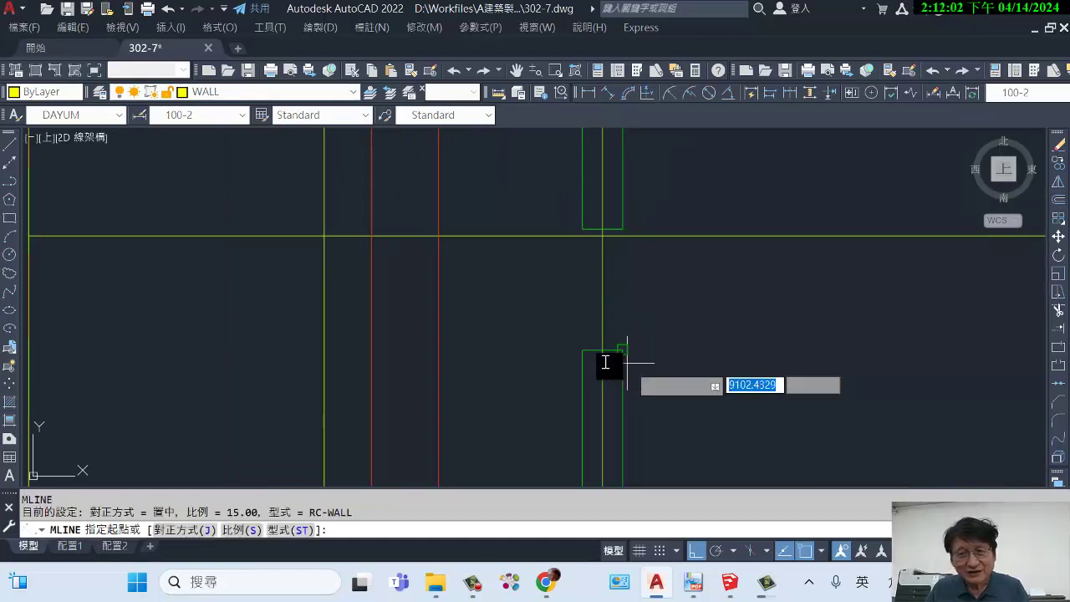
pyautogui.click(607, 353)
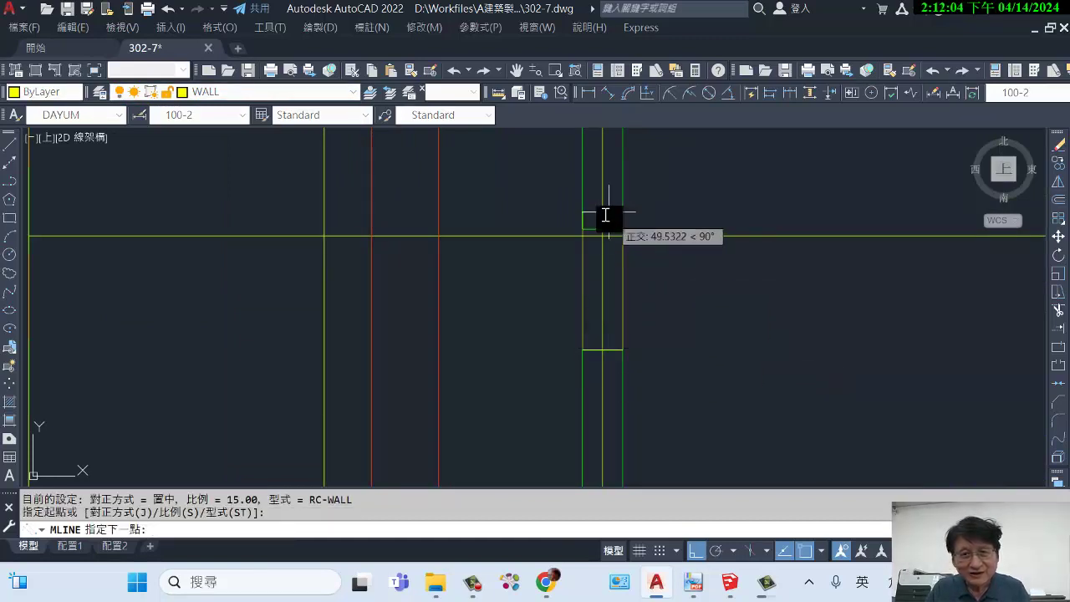
pyautogui.click(604, 233)
pyautogui.scroll(-3, 700, 281)
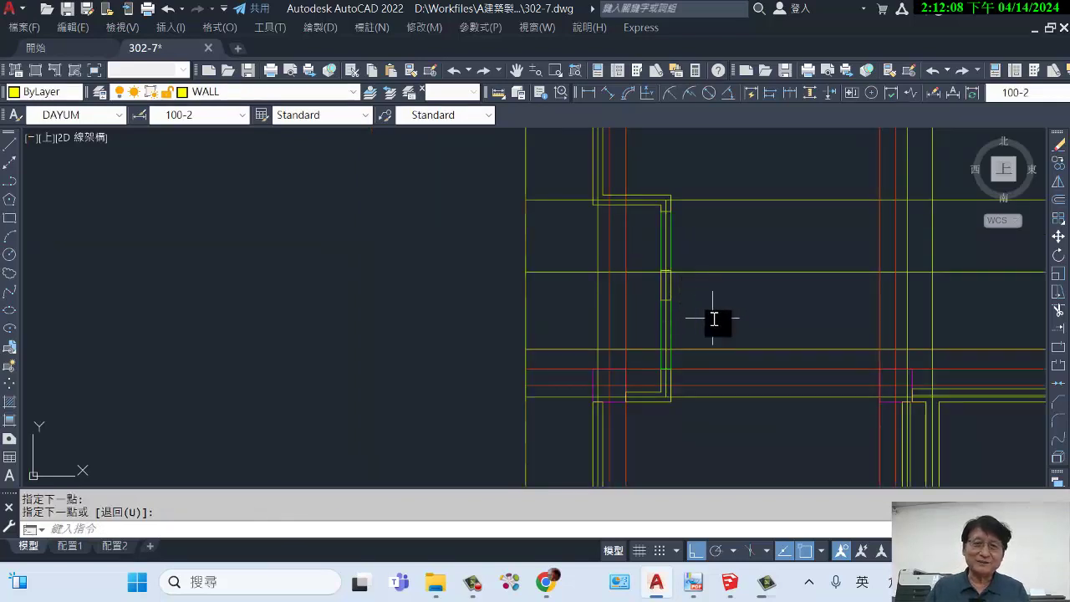
pyautogui.scroll(-4, 714, 317)
pyautogui.scroll(2, 640, 329)
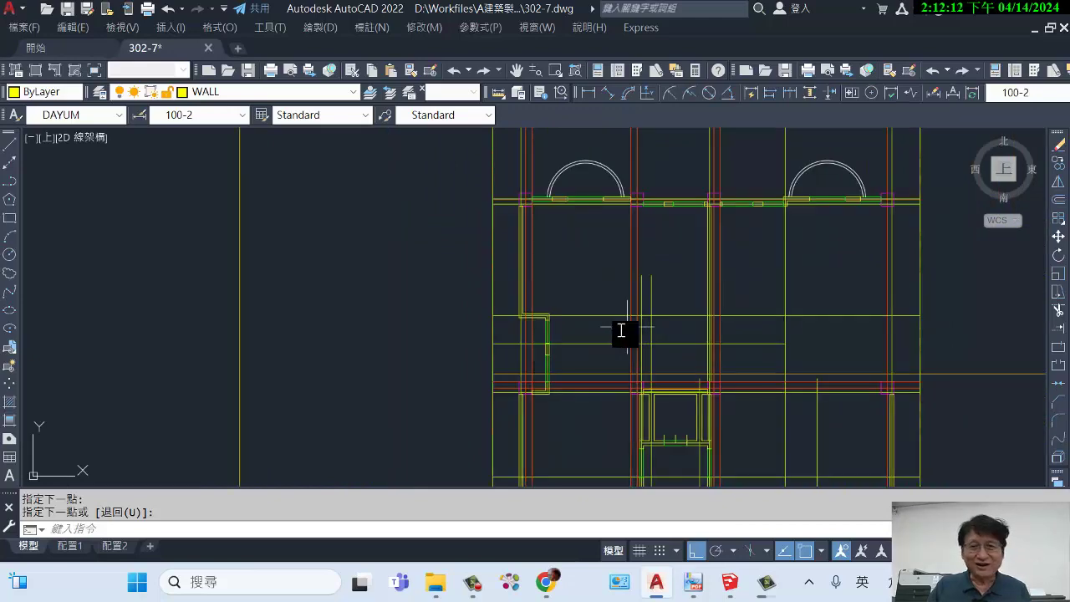
pyautogui.moveTo(597, 363); pyautogui.dragTo(509, 346, button='middle')
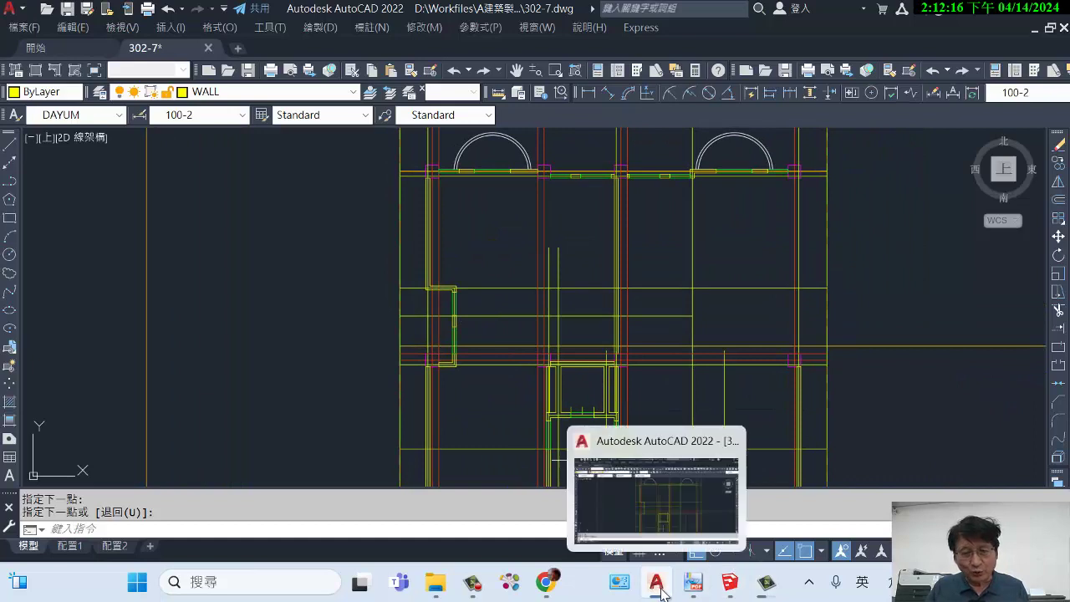